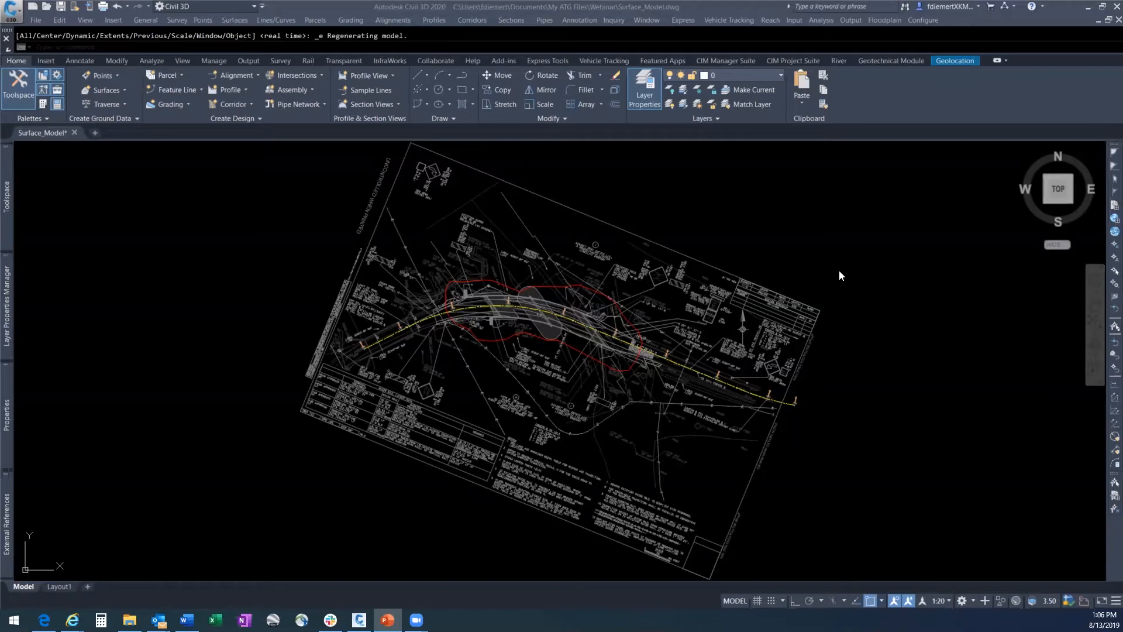
click(38, 20)
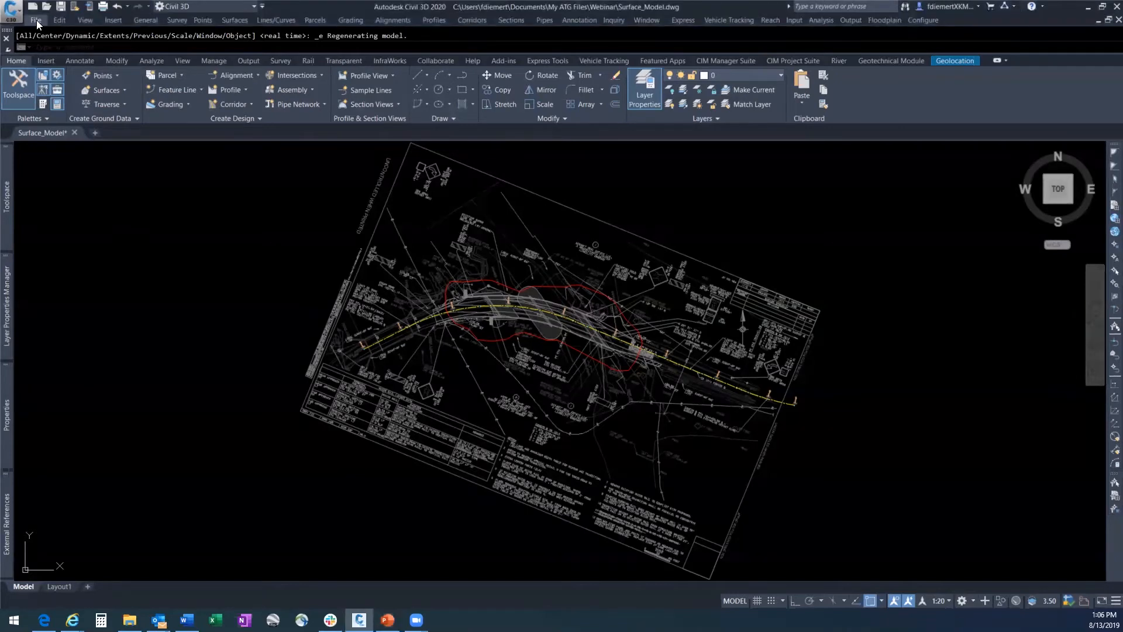
click(36, 20)
mouse_move(64, 138)
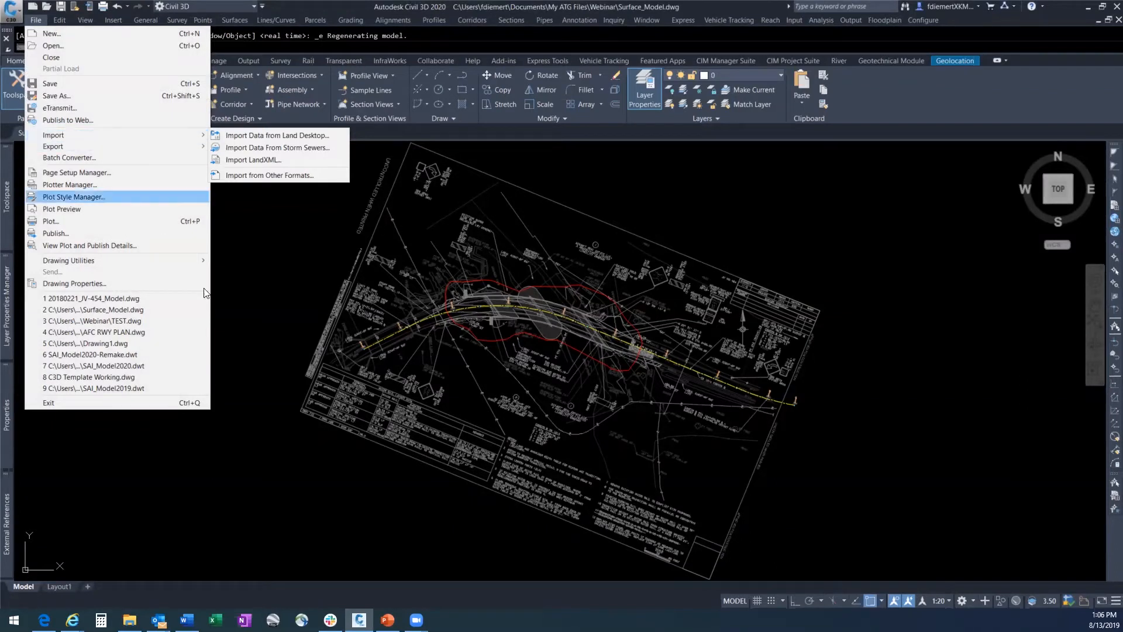
click(305, 247)
click(330, 201)
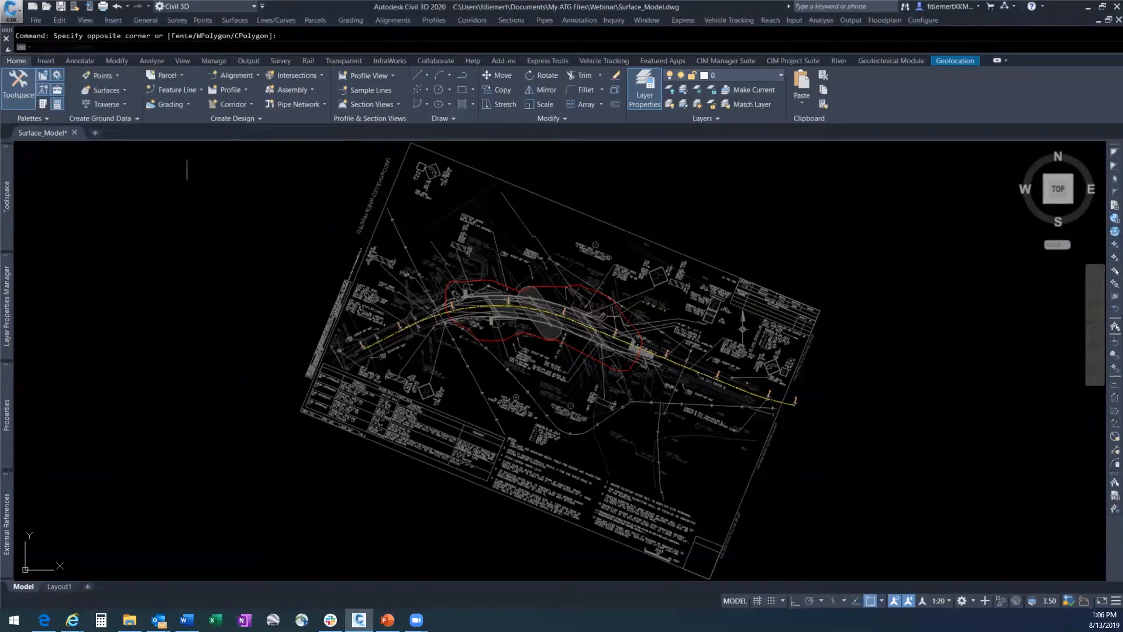
click(48, 62)
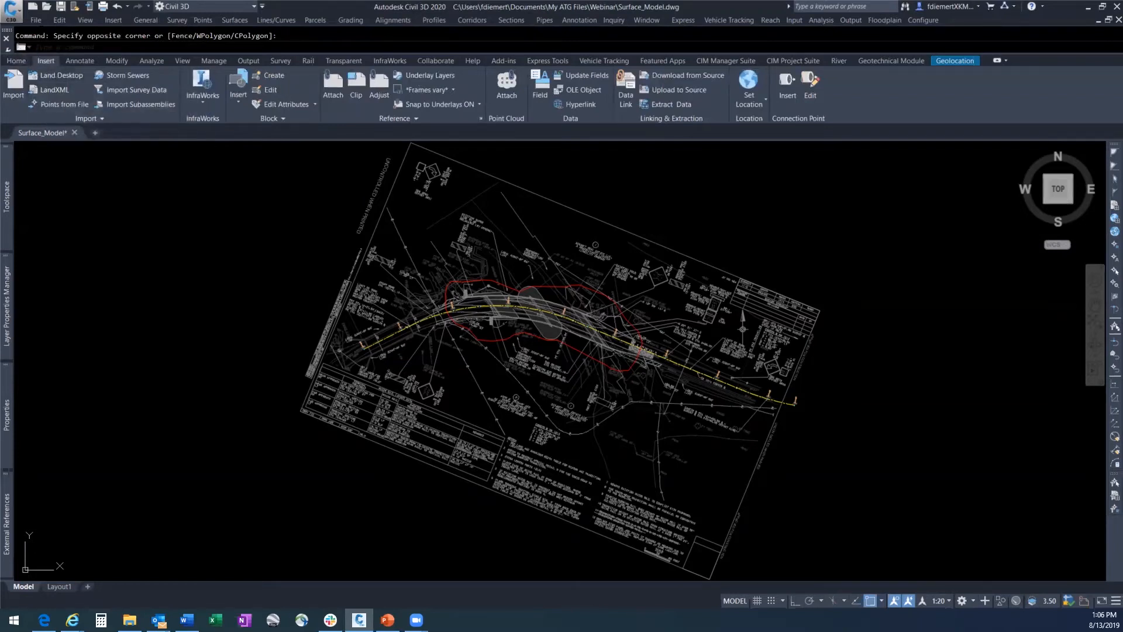
Import the LandXML file JV-454_Model.xml from the desktop, including its ABUTMENTS, CENTER PIER and EXISTING surfaces.
click(37, 21)
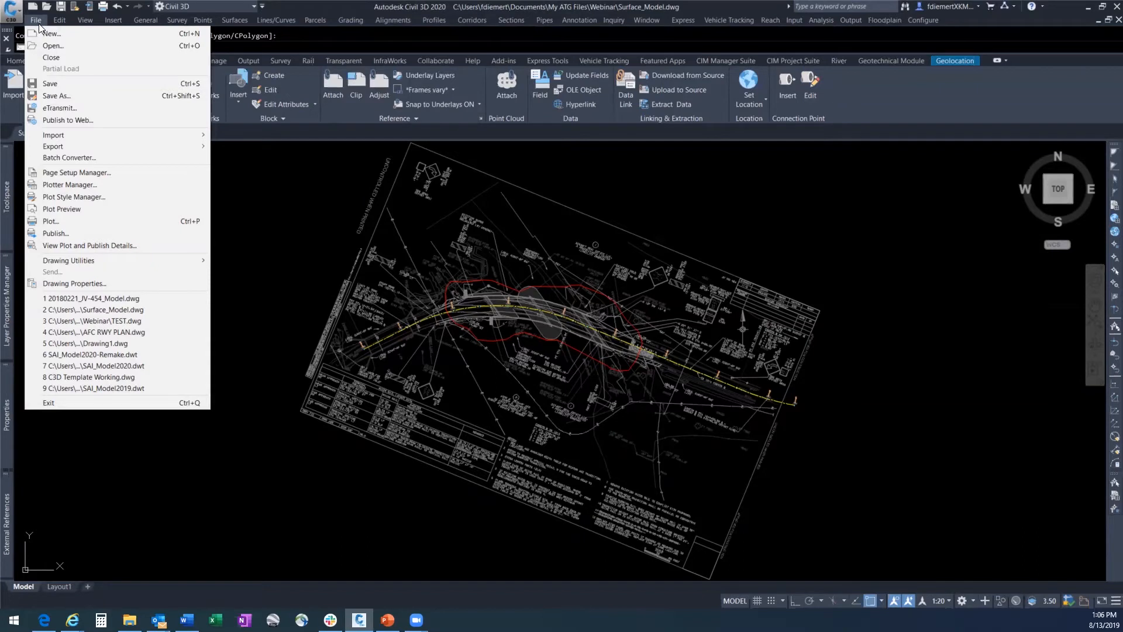
mouse_move(61, 24)
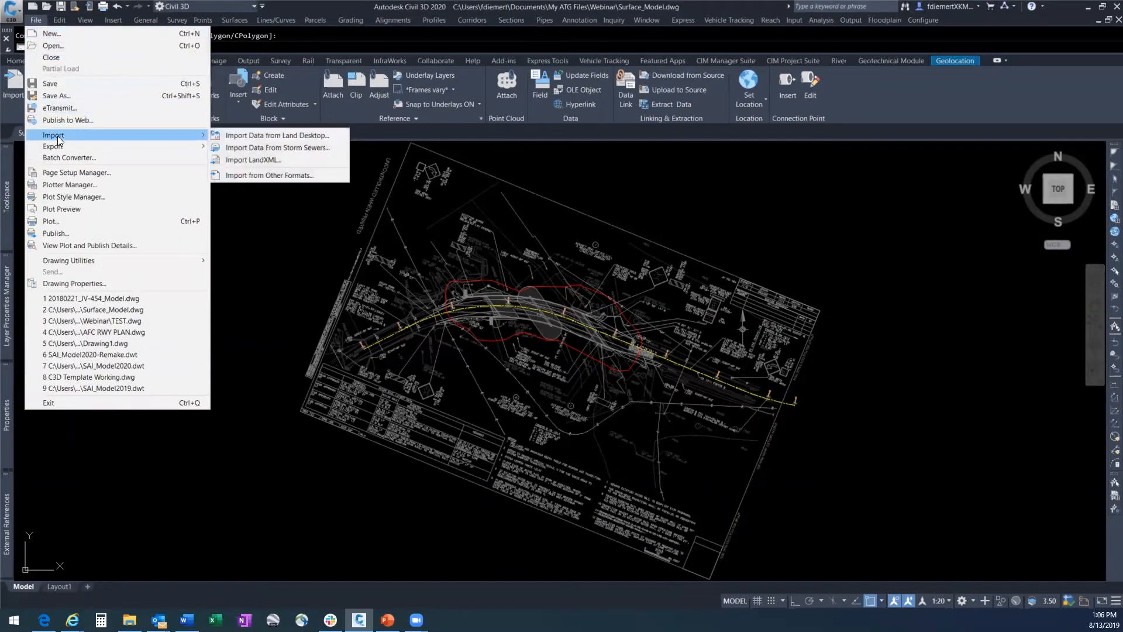
click(265, 160)
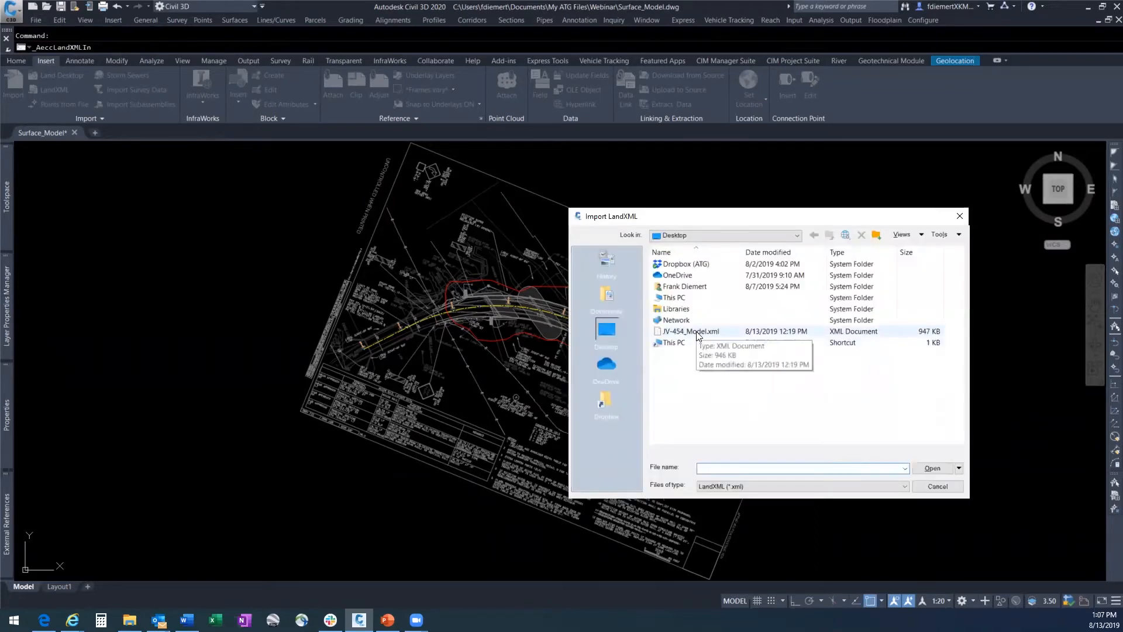
click(696, 331)
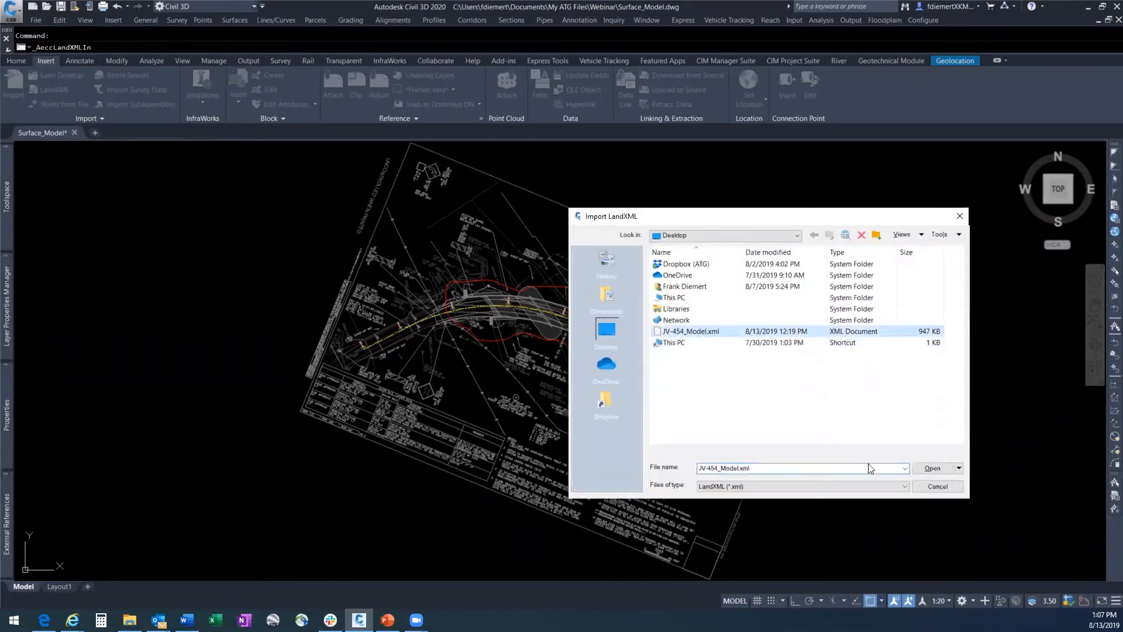
click(931, 468)
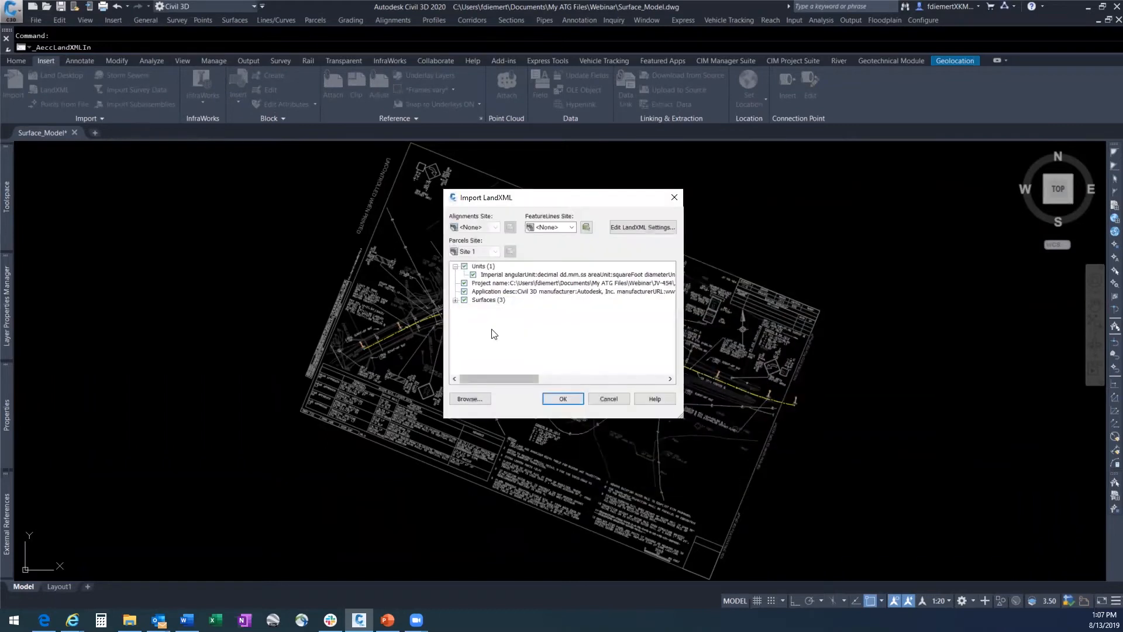
click(455, 300)
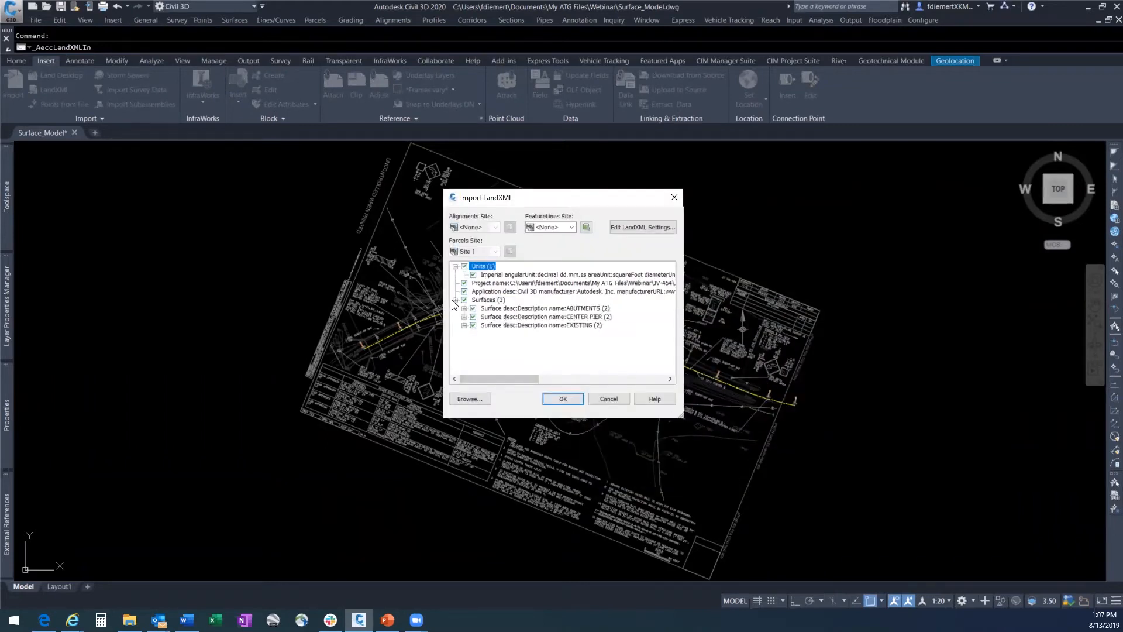
click(566, 401)
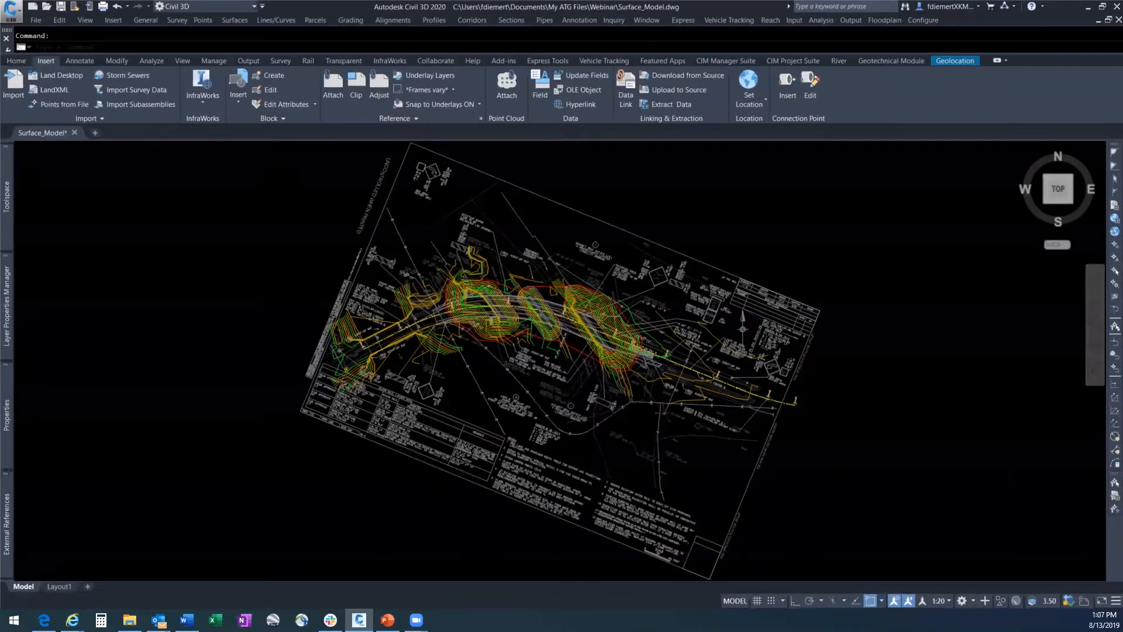
Set the EXISTING surface's style to Contours 1' and 5' (Existing) in its surface properties.
scroll(495, 293, up, 2)
scroll(476, 240, up, 2)
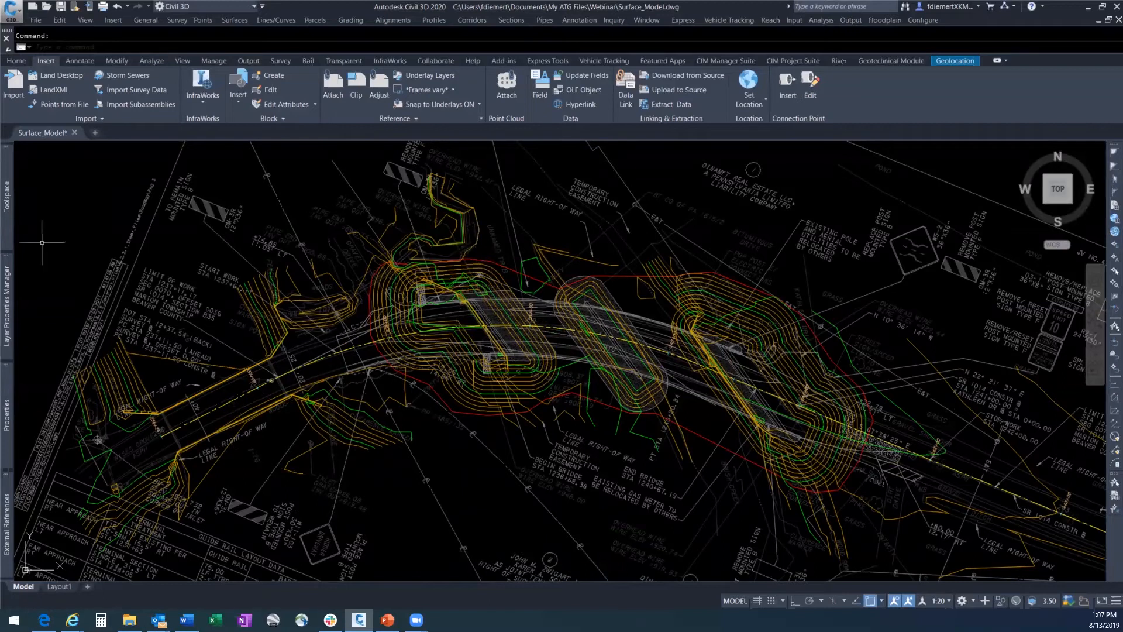
mouse_move(11, 227)
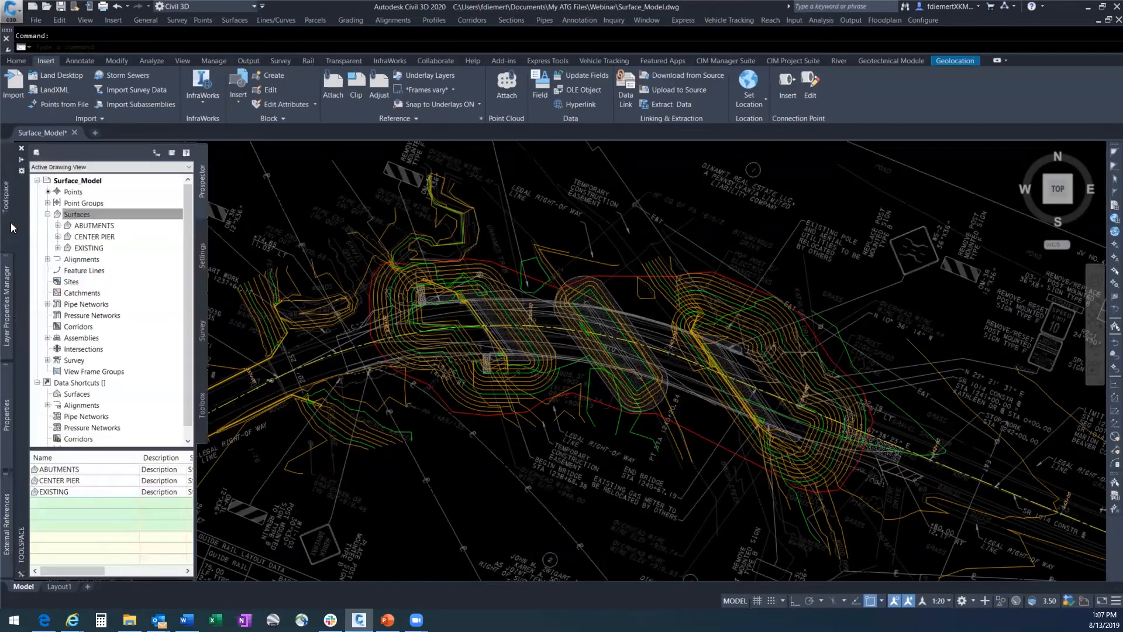
click(85, 248)
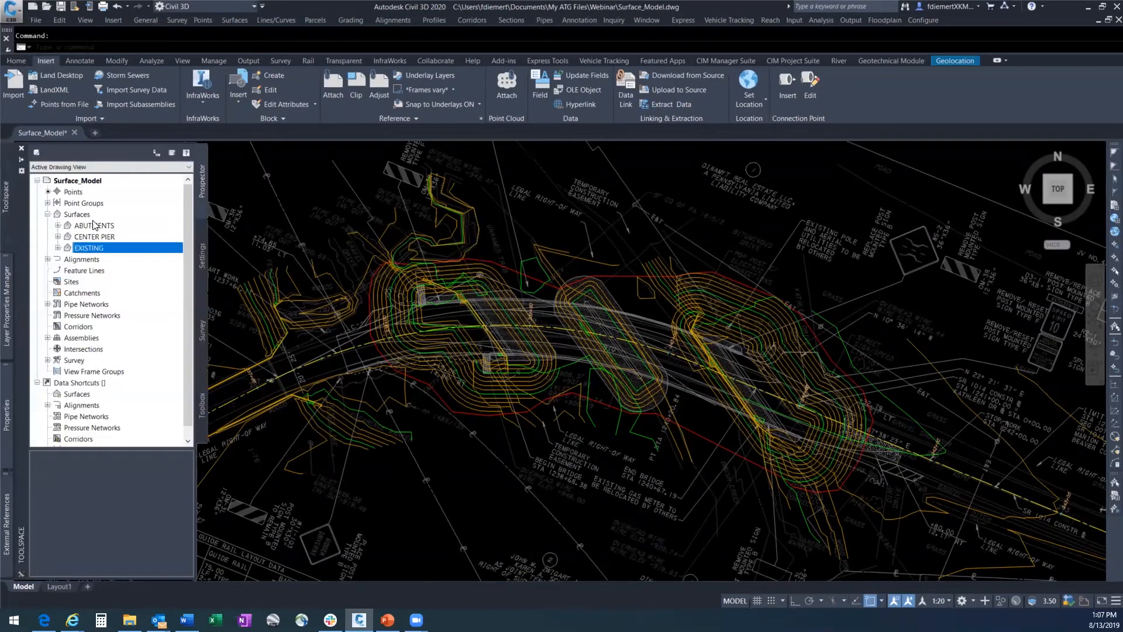
right_click(90, 253)
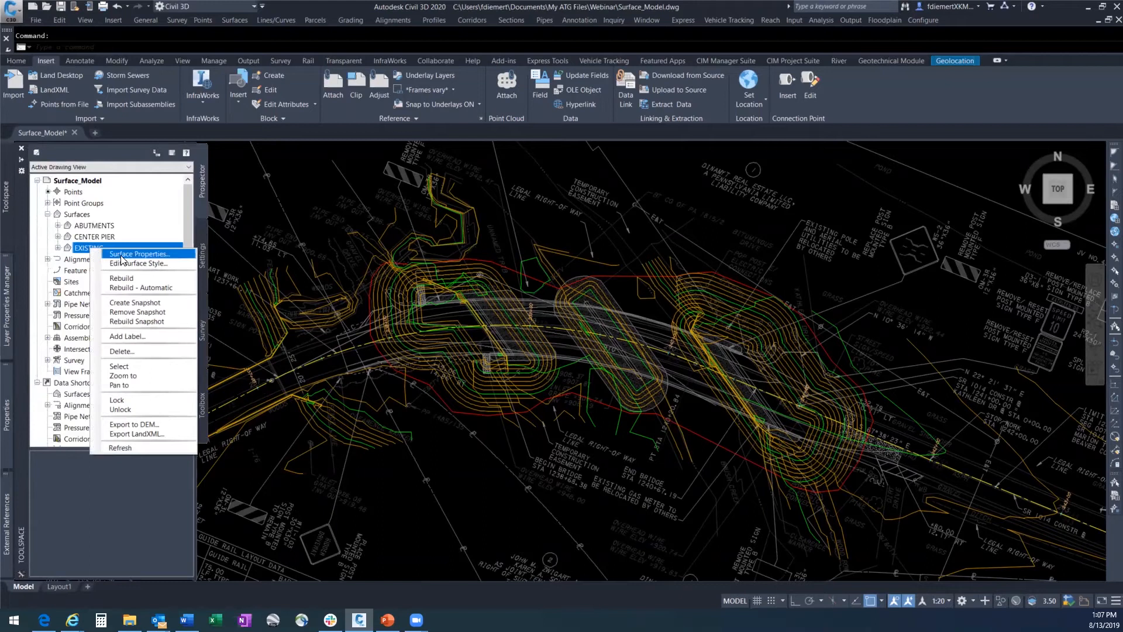
click(122, 255)
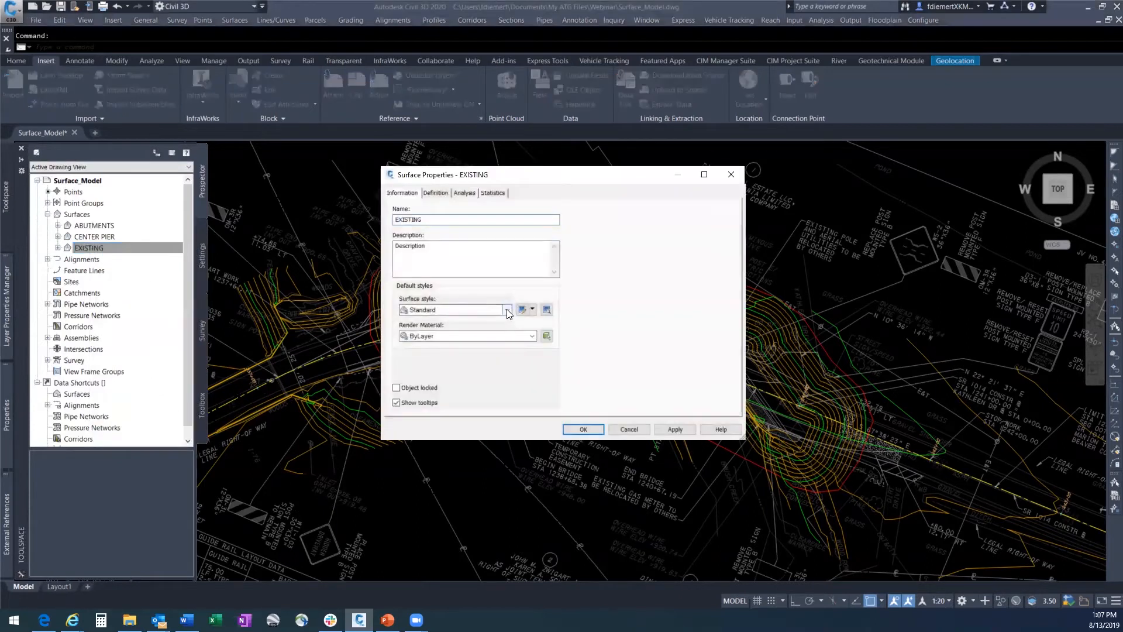
click(507, 310)
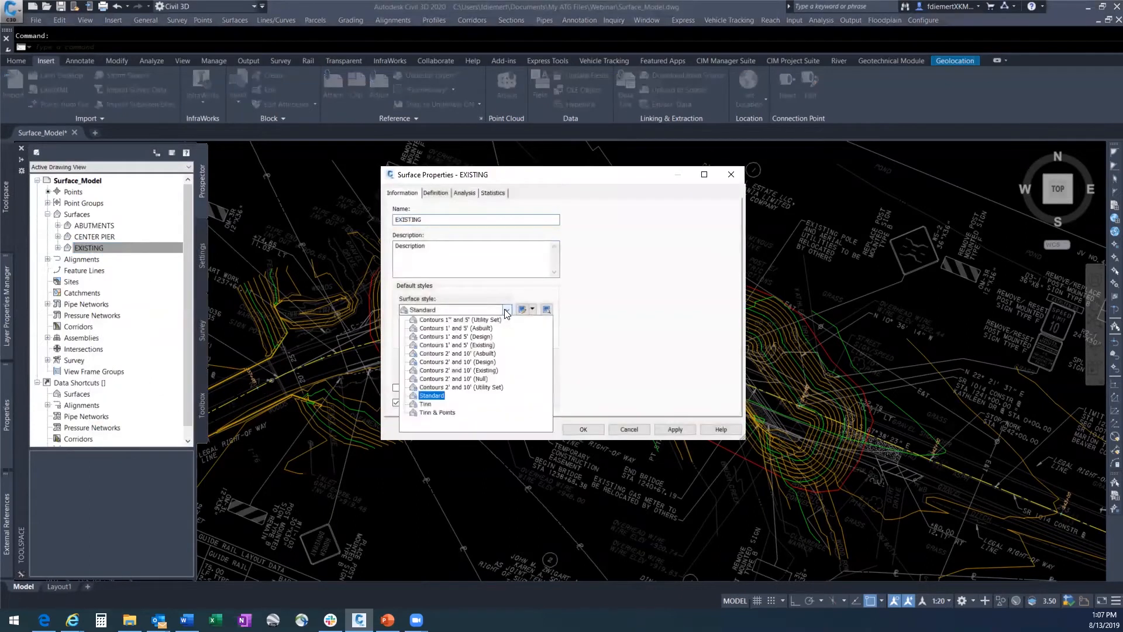
click(475, 347)
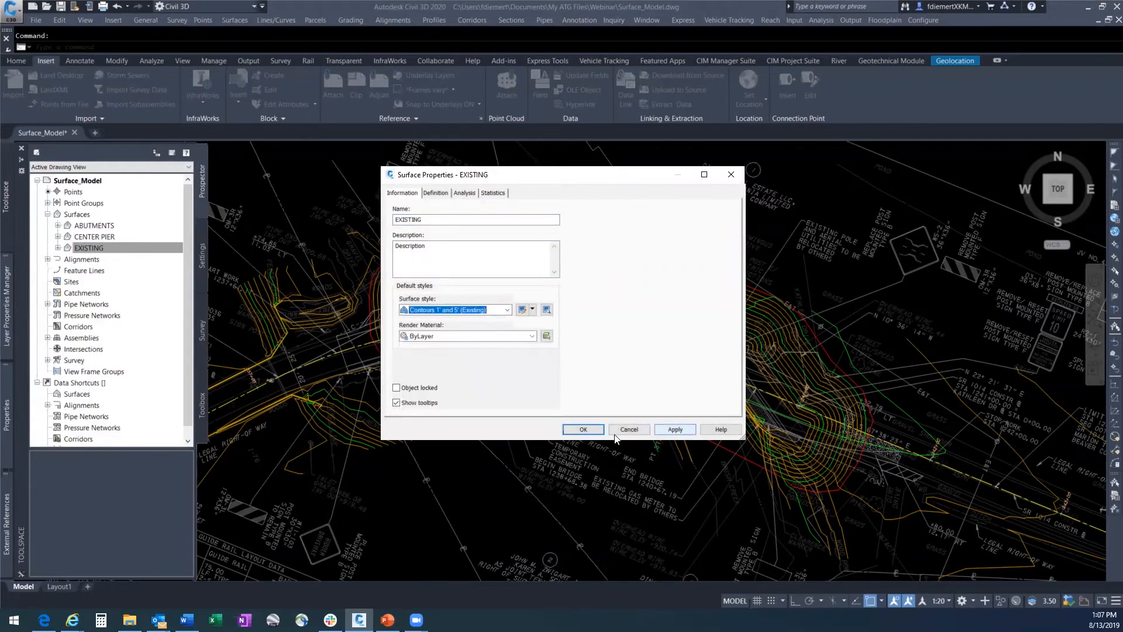
click(582, 428)
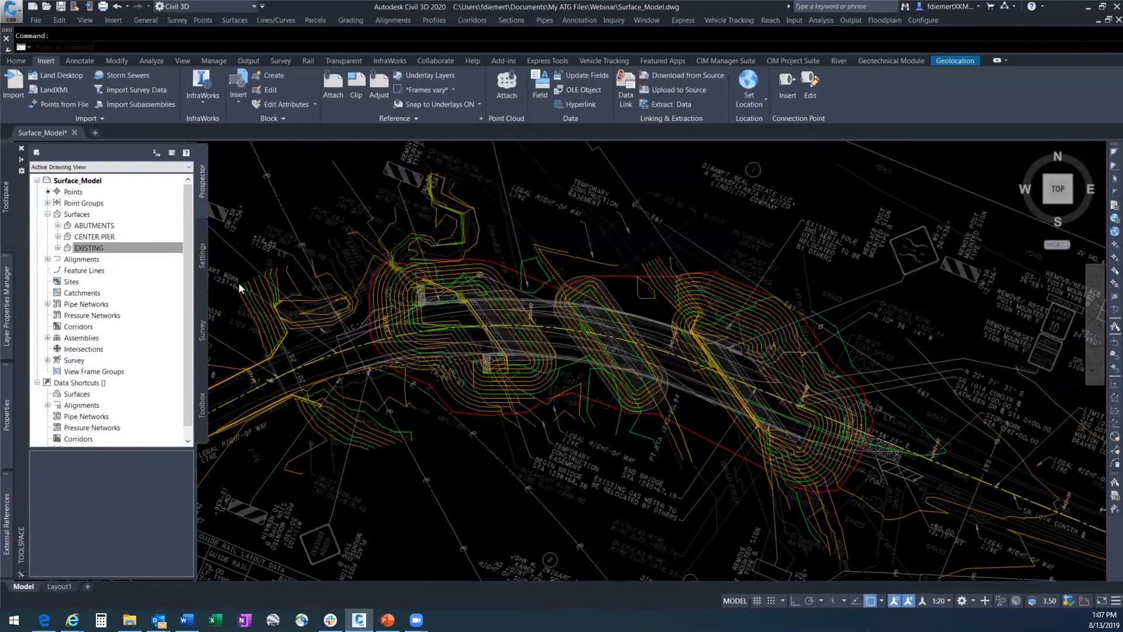
Check the surface style assigned to EXISTING, and examine the existing contours around the bridge abutments and pier.
right_click(131, 248)
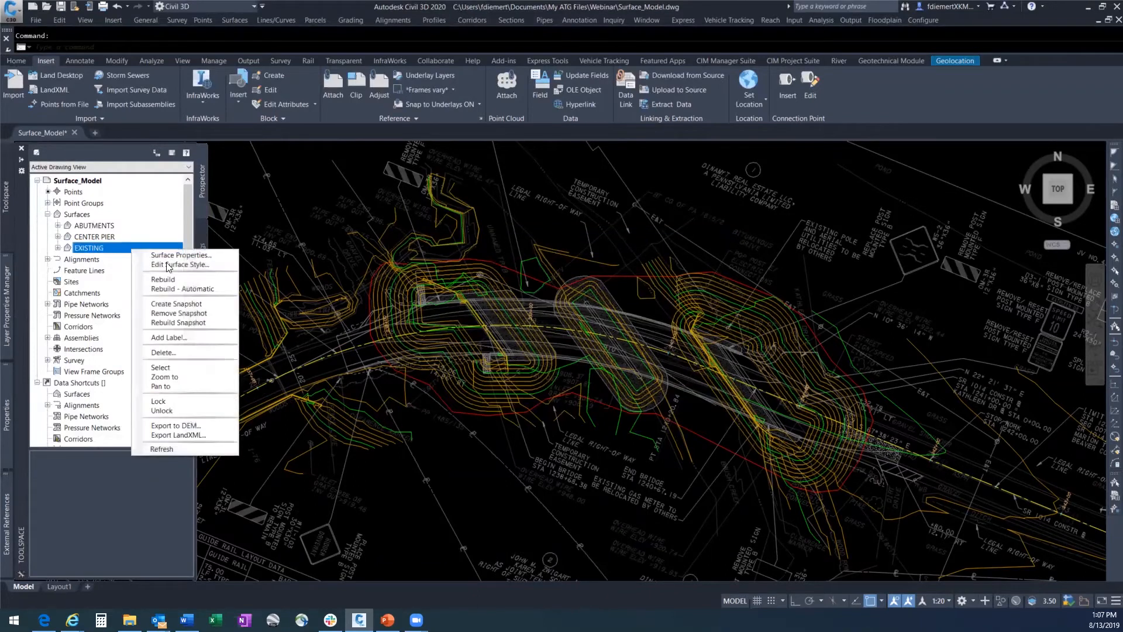
click(179, 255)
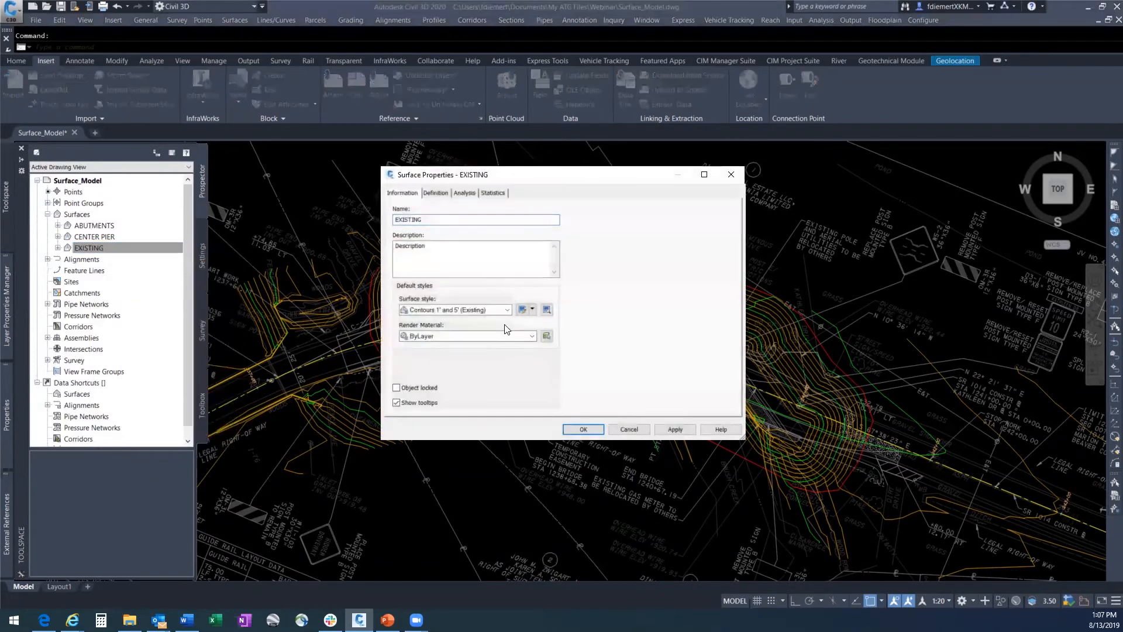
click(584, 429)
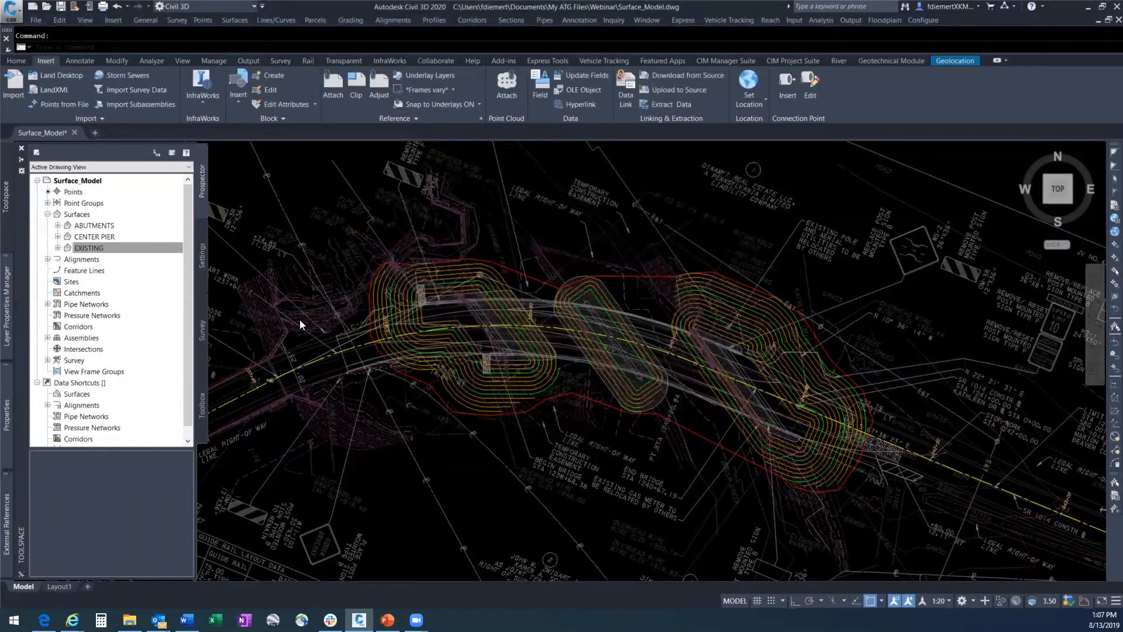
scroll(409, 331, up, 5)
scroll(650, 400, down, 5)
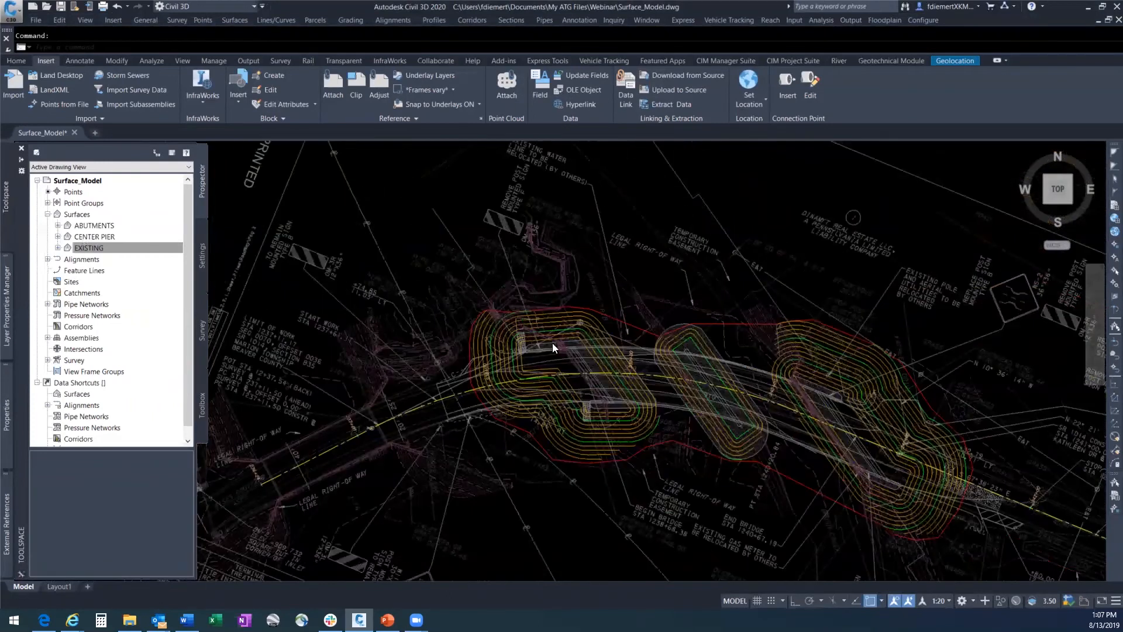
scroll(607, 321, down, 4)
scroll(673, 315, up, 5)
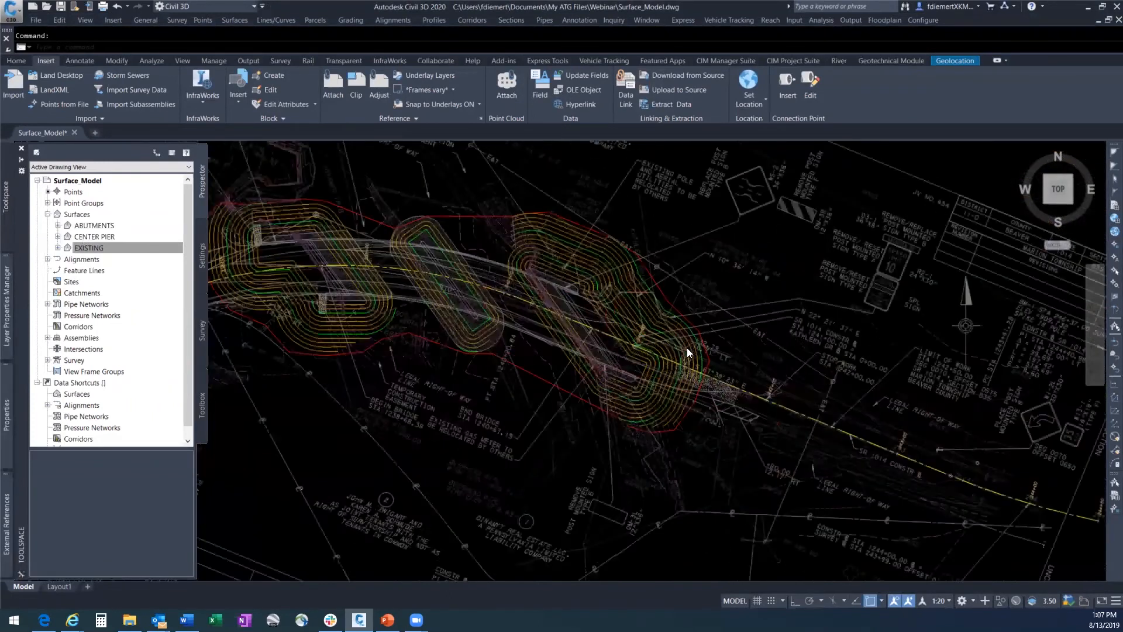
scroll(693, 345, up, 3)
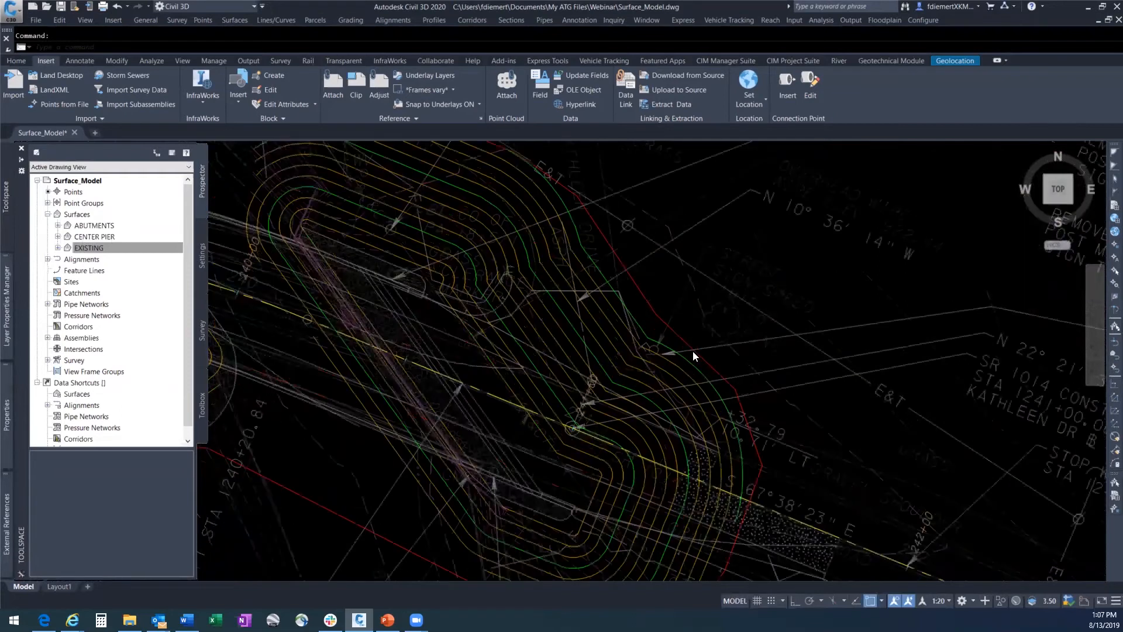
scroll(583, 355, down, 5)
scroll(503, 304, up, 2)
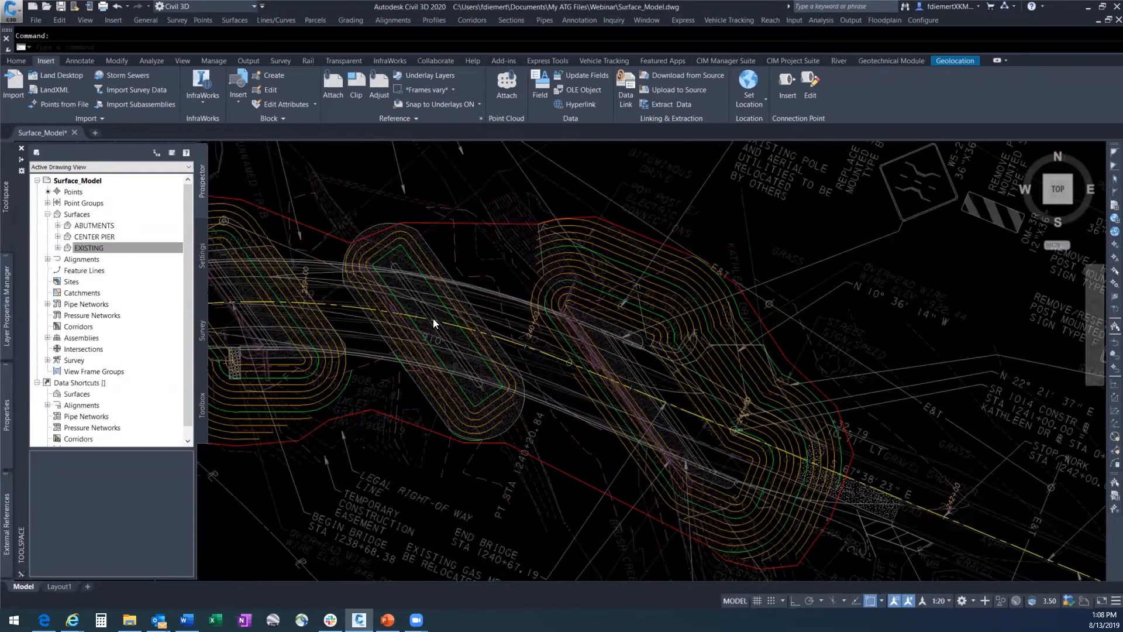
Change the CENTER PIER surface's style to Contours 1' and 5' (Design) and apply it.
right_click(101, 238)
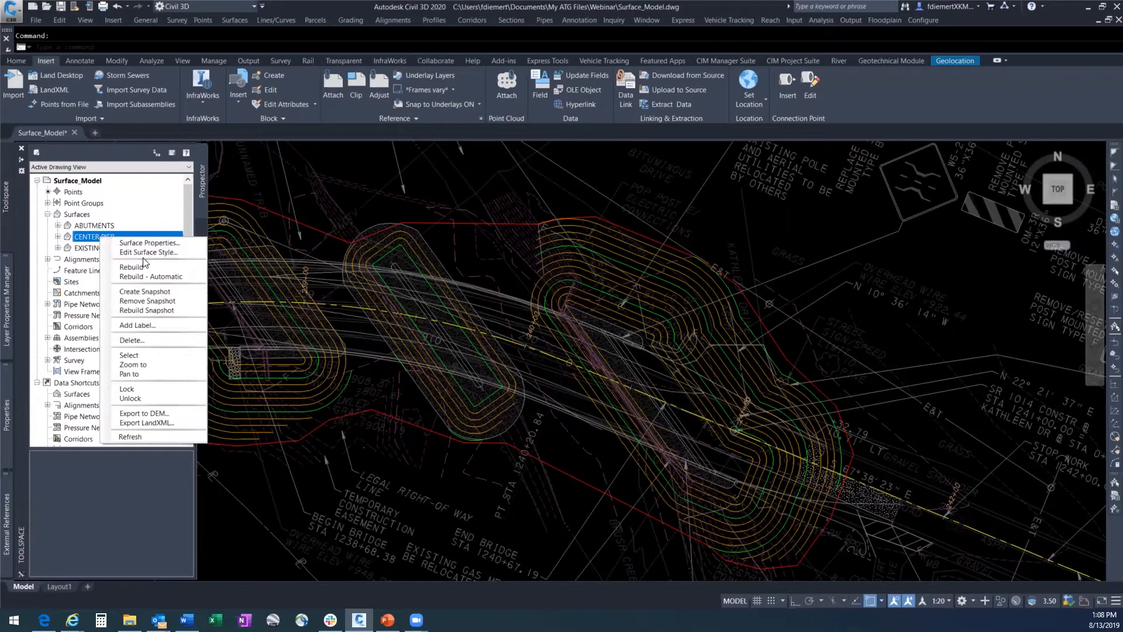
click(146, 243)
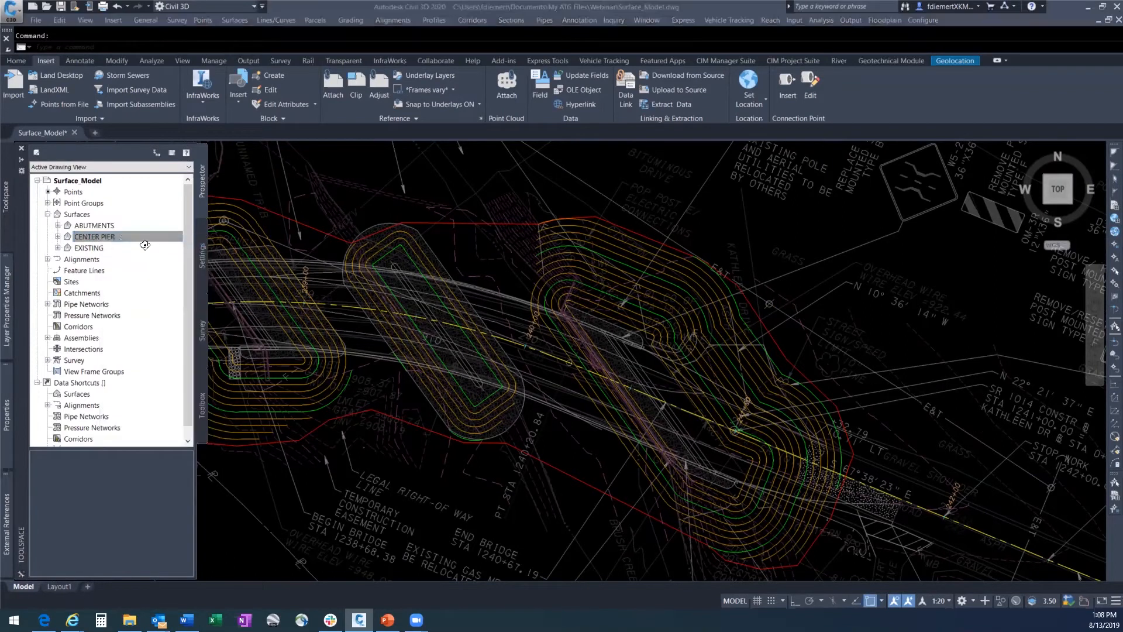
click(506, 310)
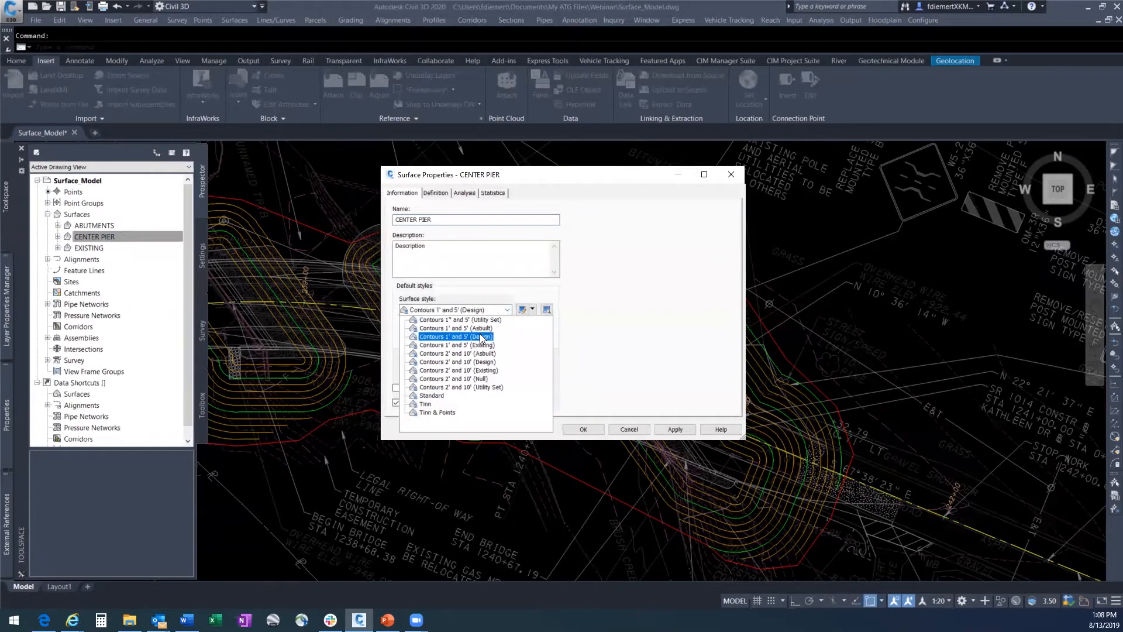
click(481, 337)
click(679, 430)
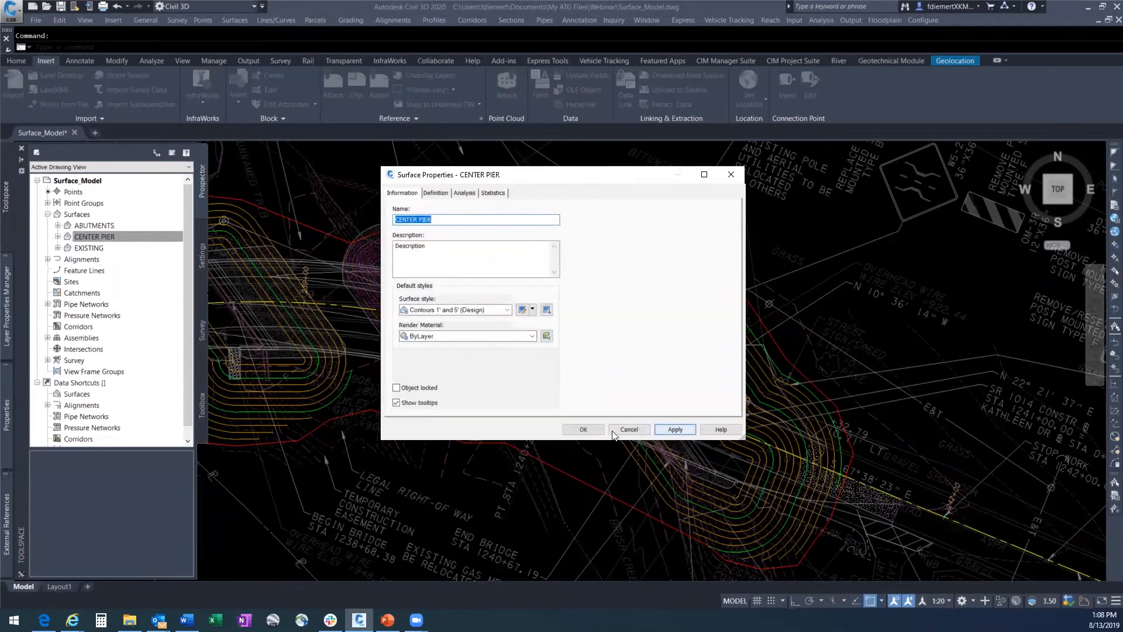
click(583, 430)
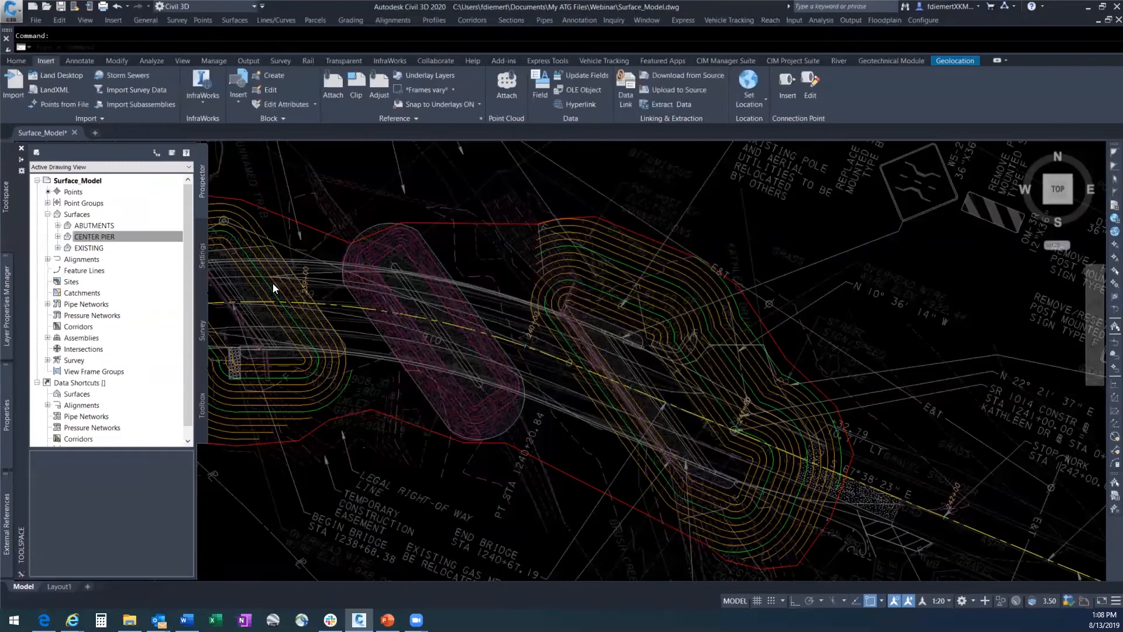
Change the ABUTMENTS surface's style to Contours 1' and 5' (Design) and apply it.
click(84, 225)
right_click(95, 225)
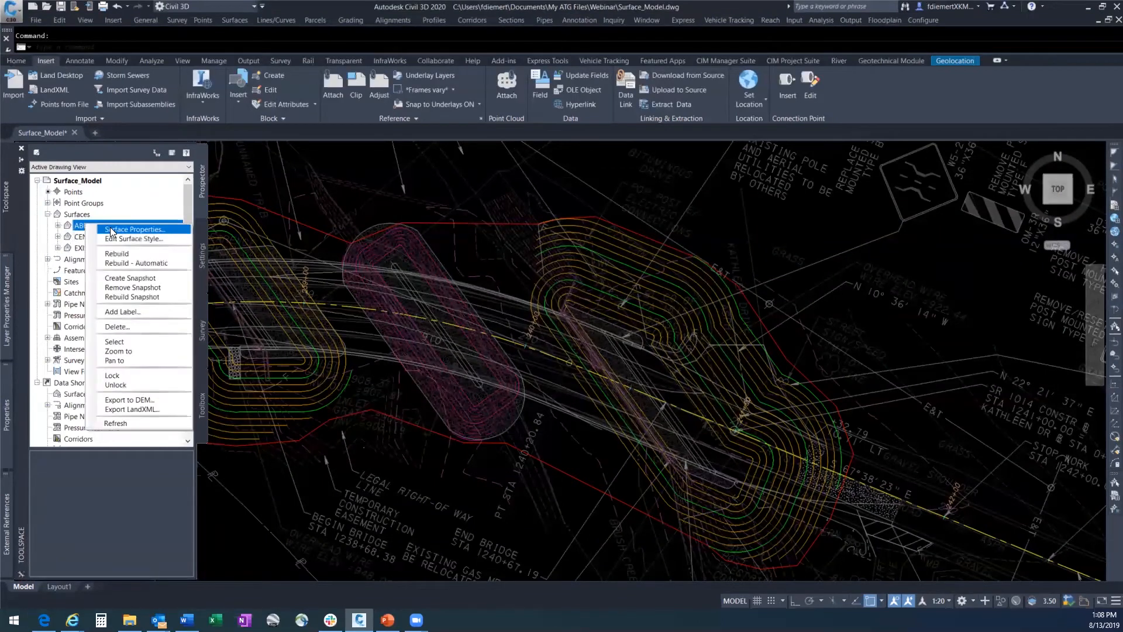
click(111, 230)
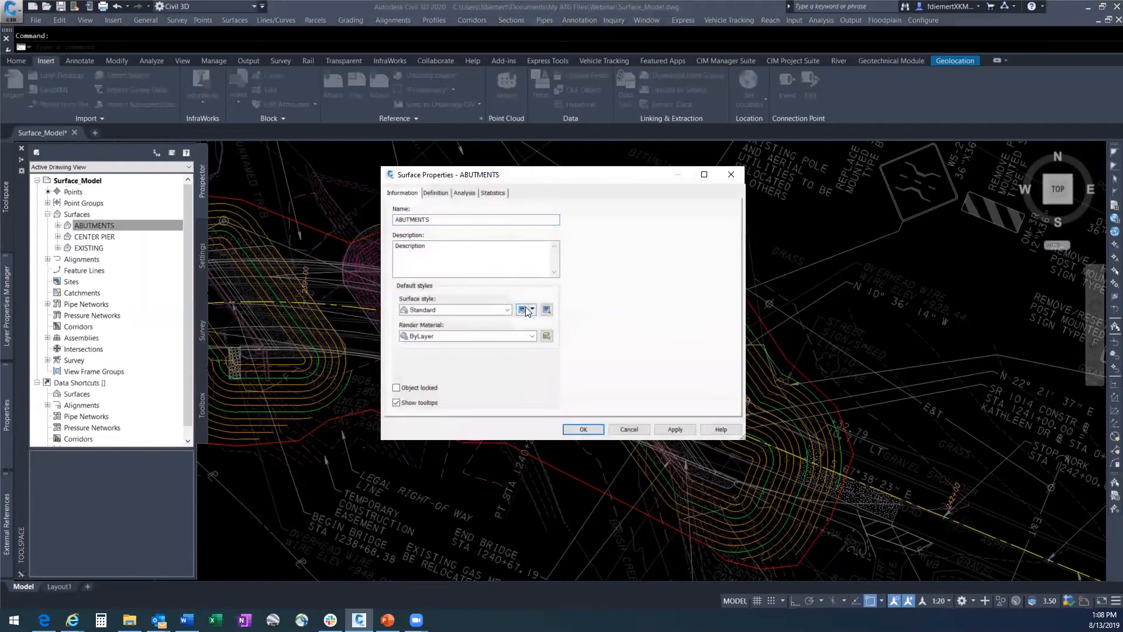
click(507, 310)
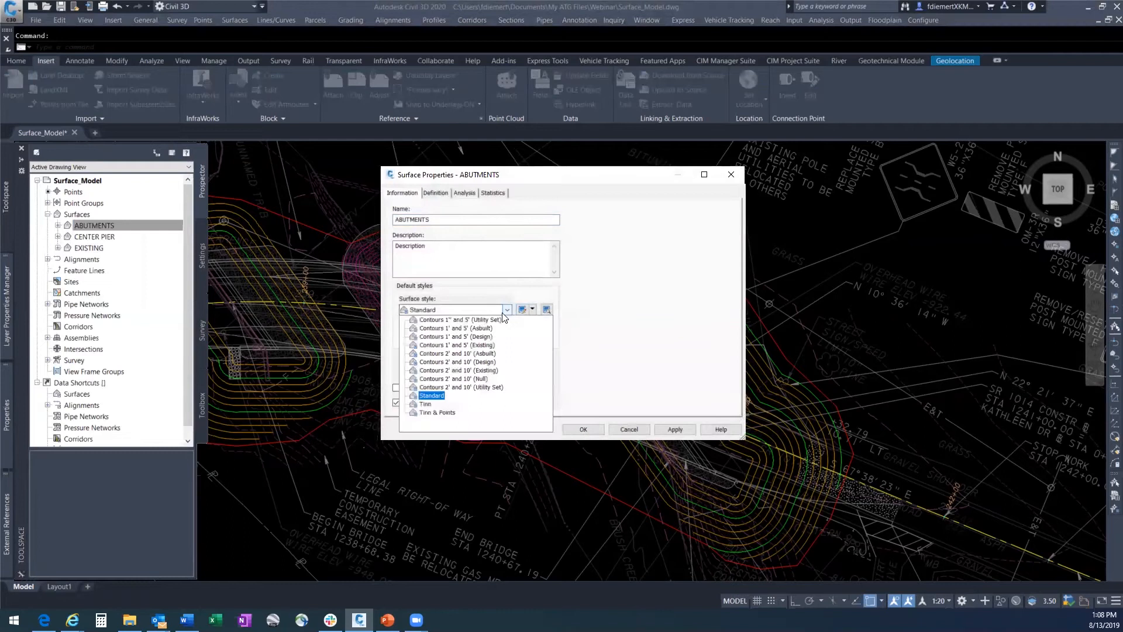
click(467, 337)
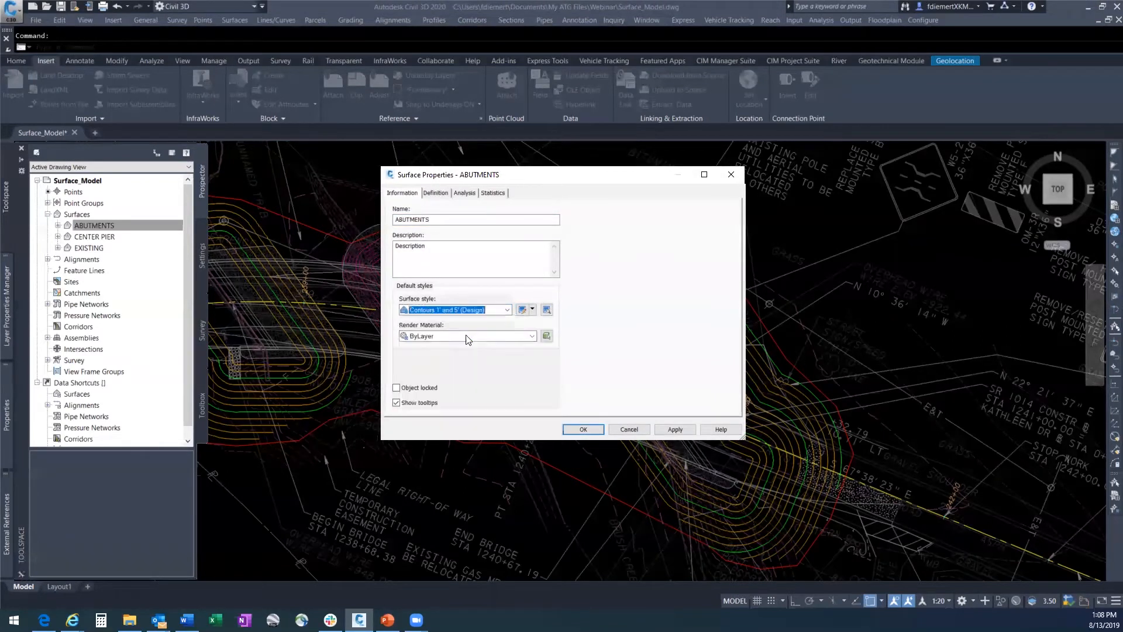
click(675, 429)
click(592, 427)
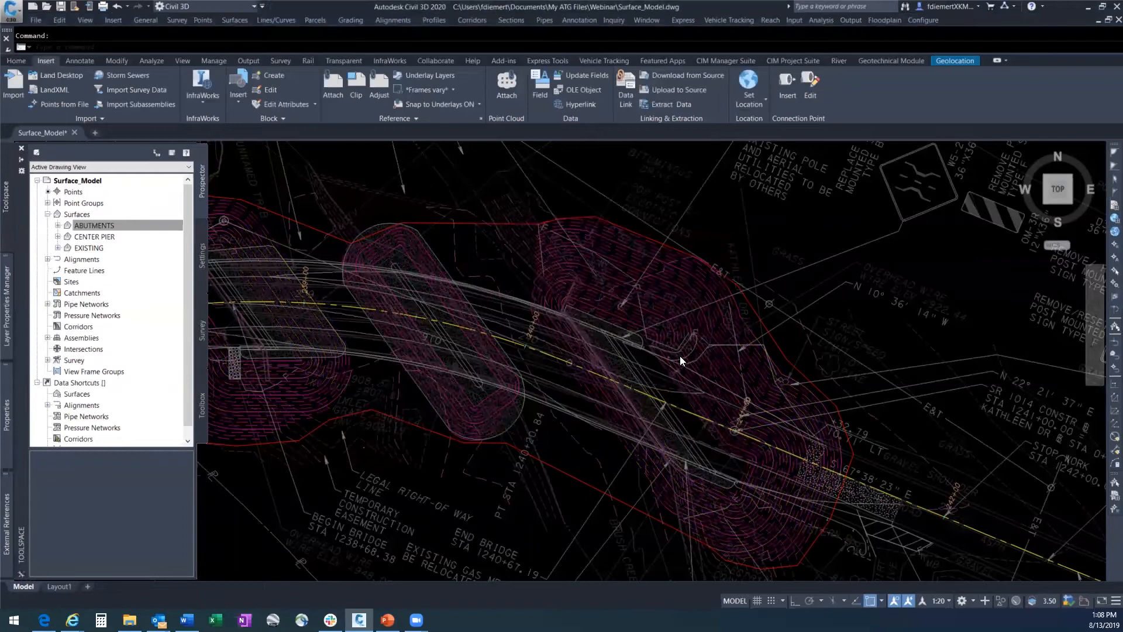
Hide the externally referenced plan sheet by switching off visibility of its _RWY-PLAN layer.
scroll(673, 389, down, 5)
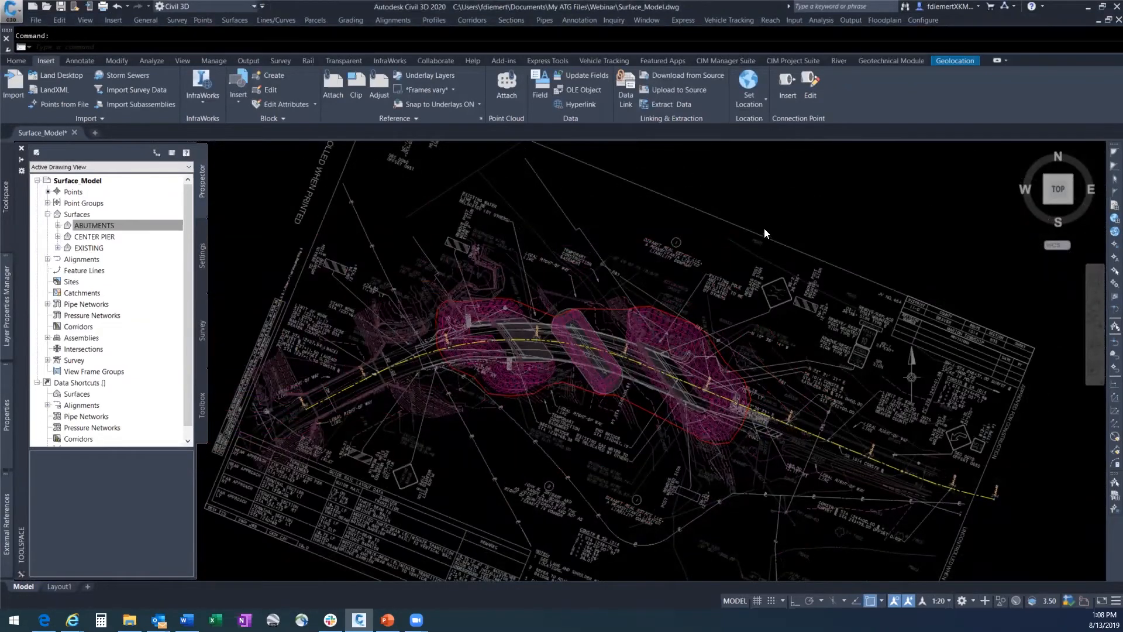
click(747, 231)
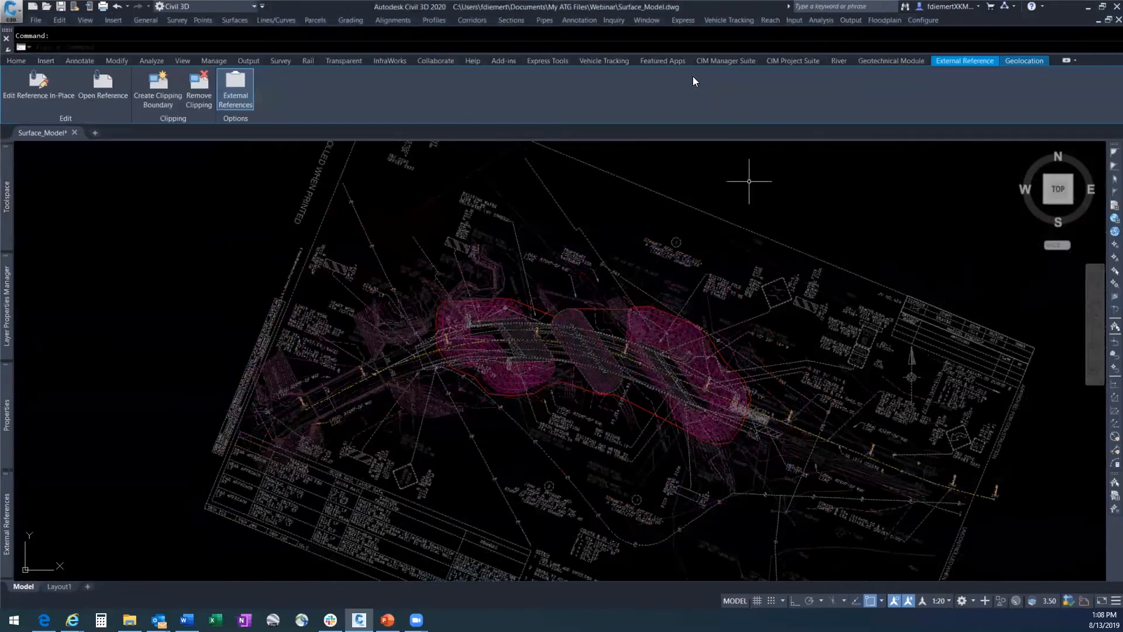
click(16, 61)
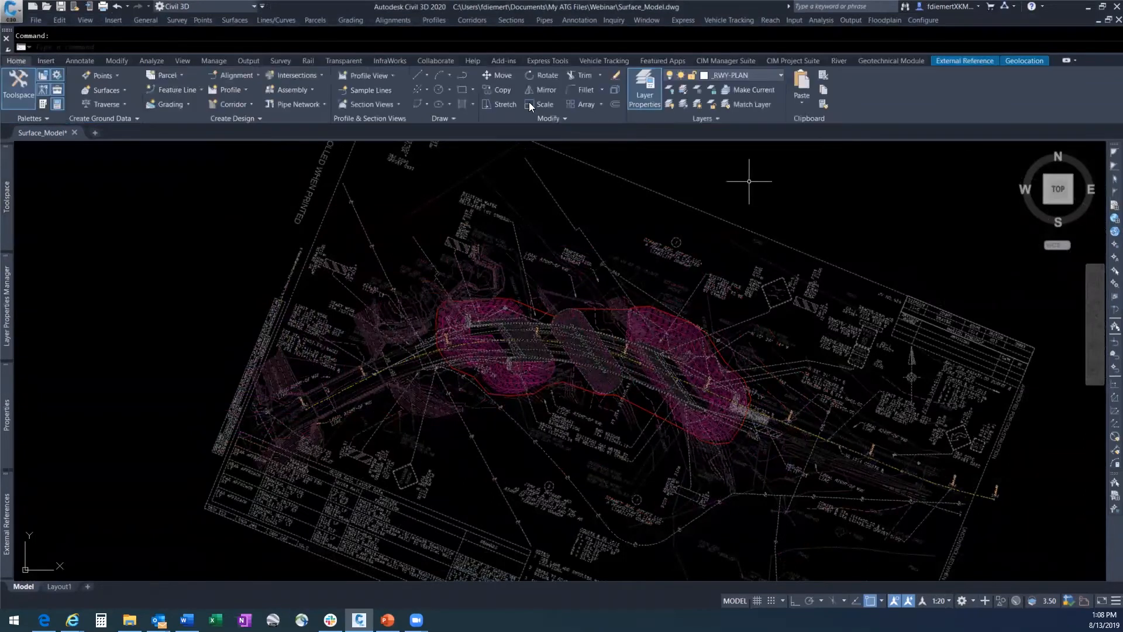
click(762, 75)
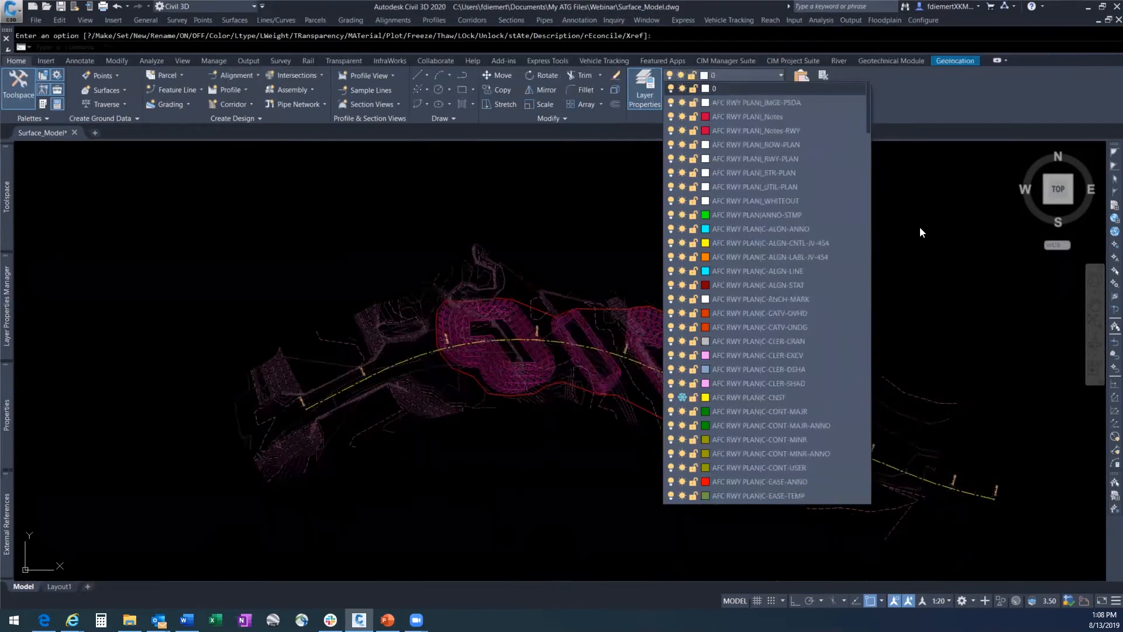
click(919, 228)
scroll(566, 386, up, 2)
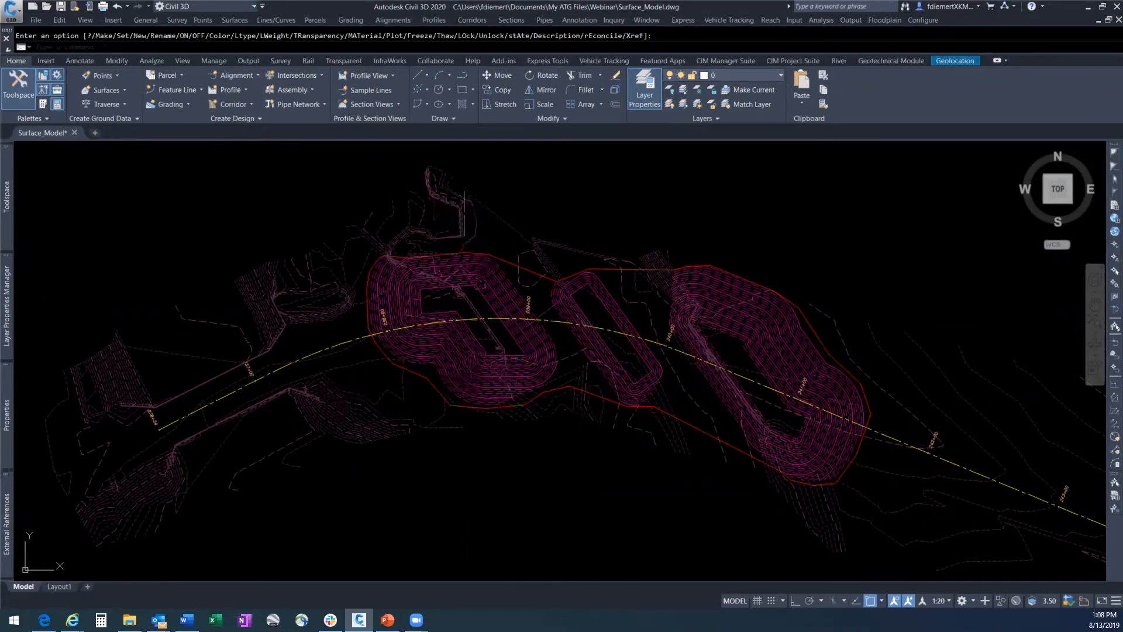
Copy the EXISTING surface in place, using 0,0,0 as both base point and second point.
key(Escape)
click(478, 267)
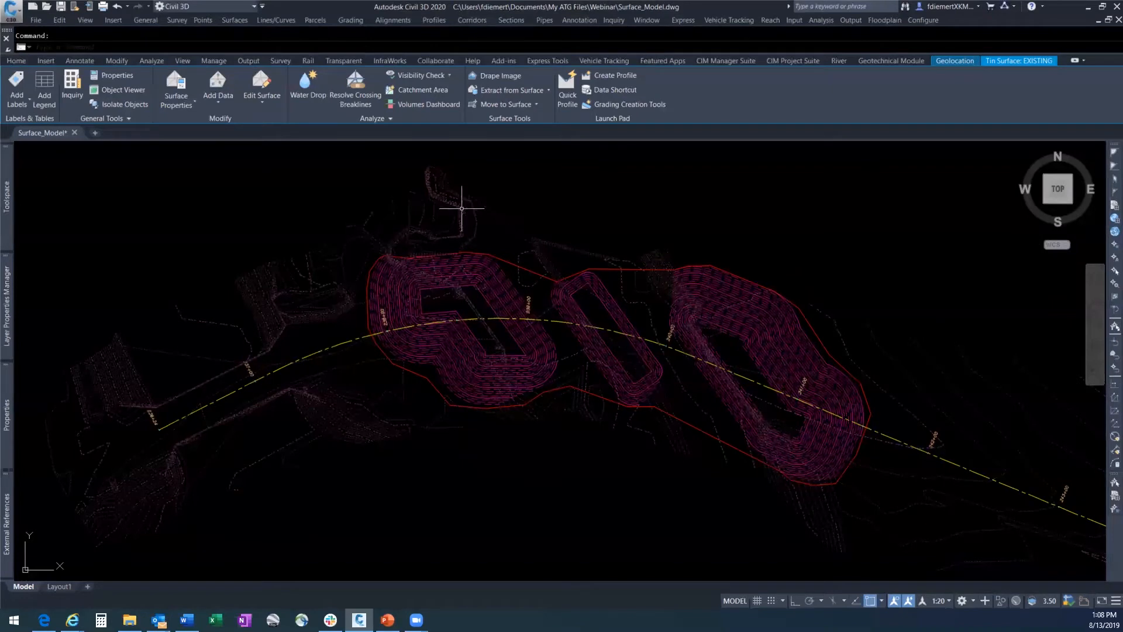
right_click(383, 215)
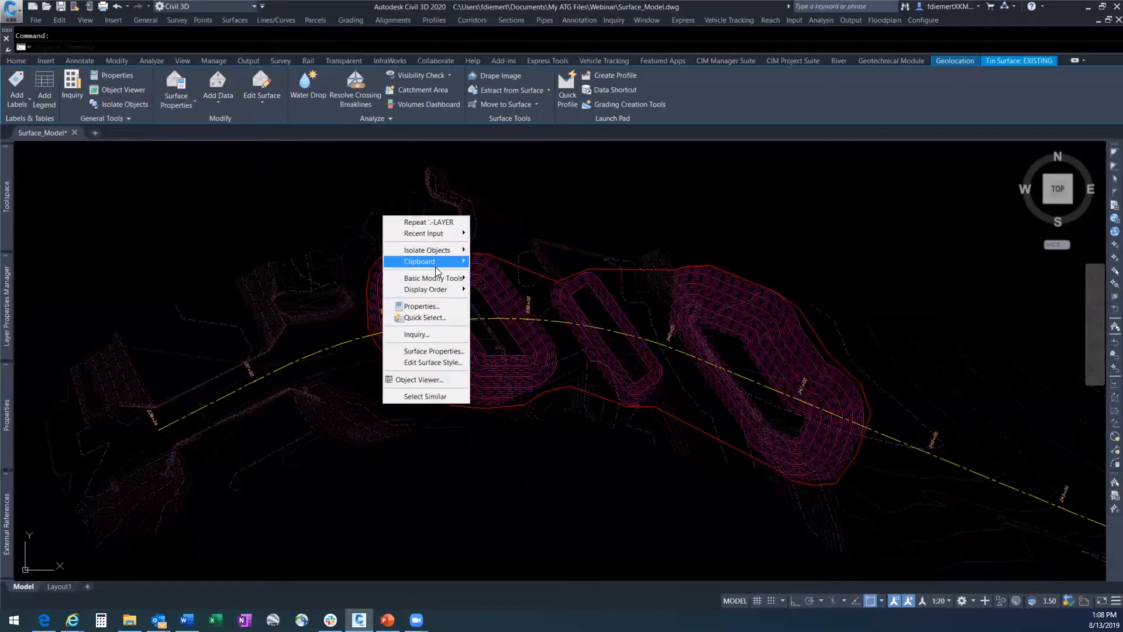
mouse_move(451, 282)
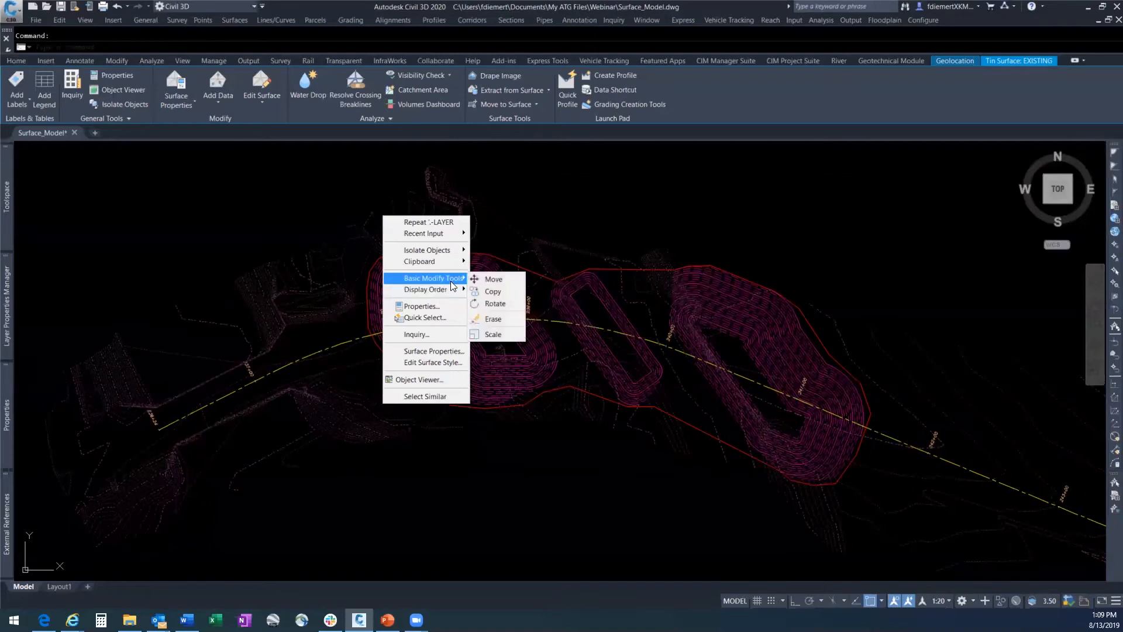
click(490, 292)
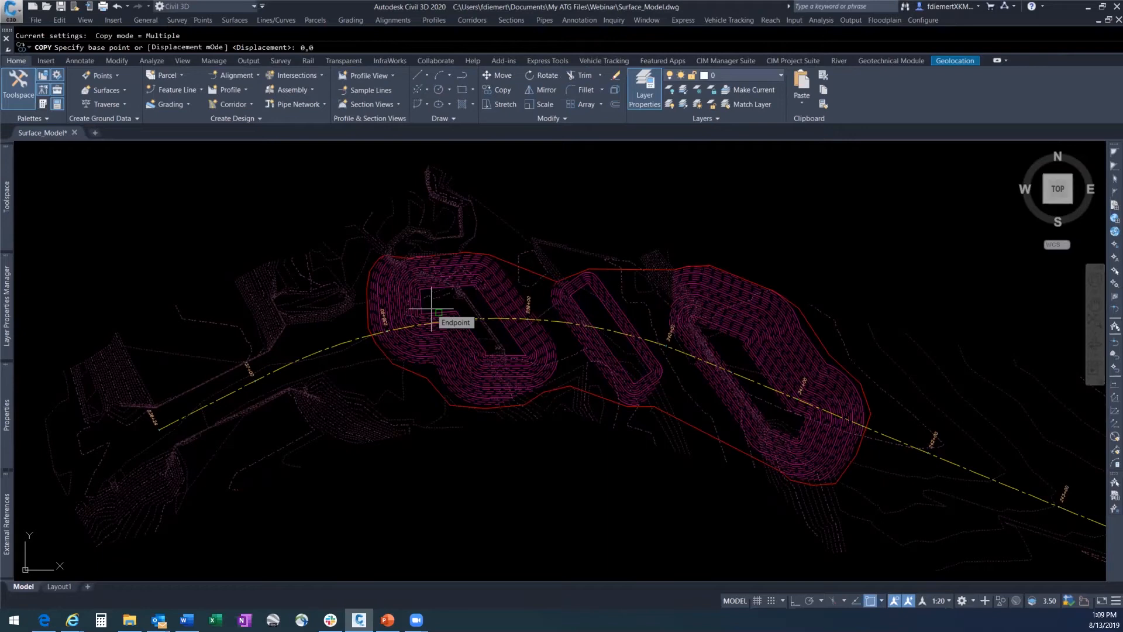
click(431, 310)
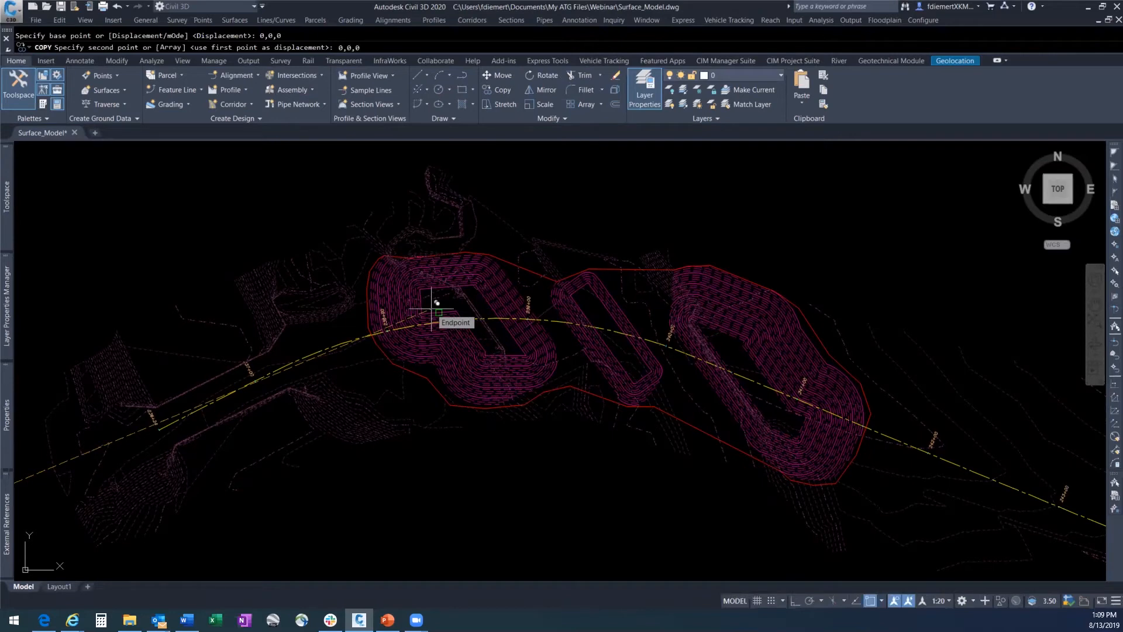
key(Return)
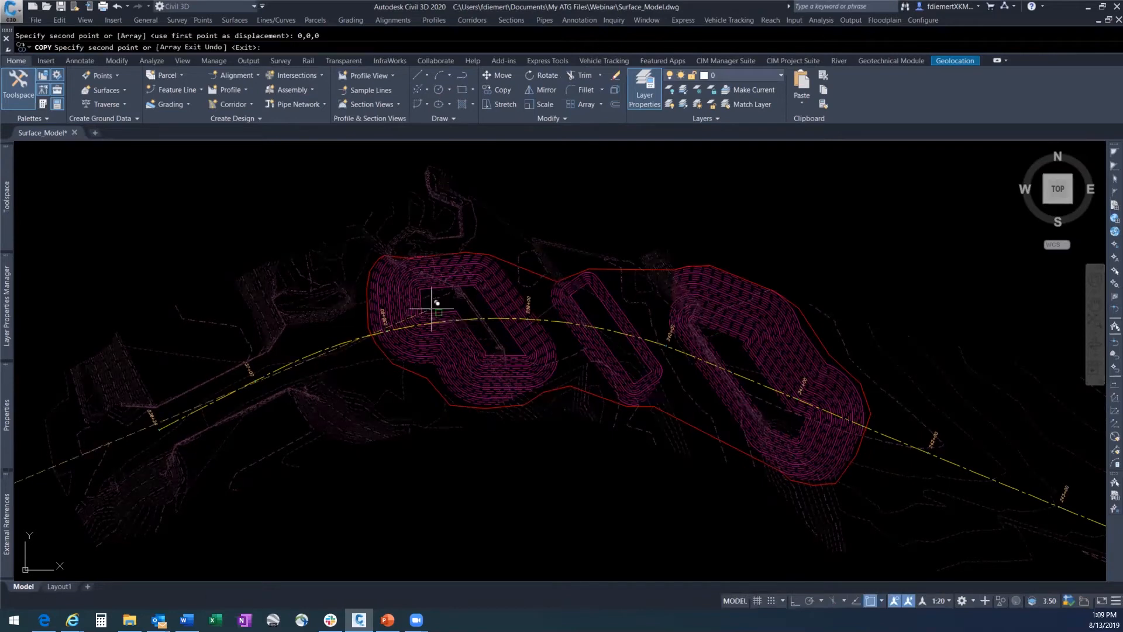
scroll(363, 381, up, 3)
key(Return)
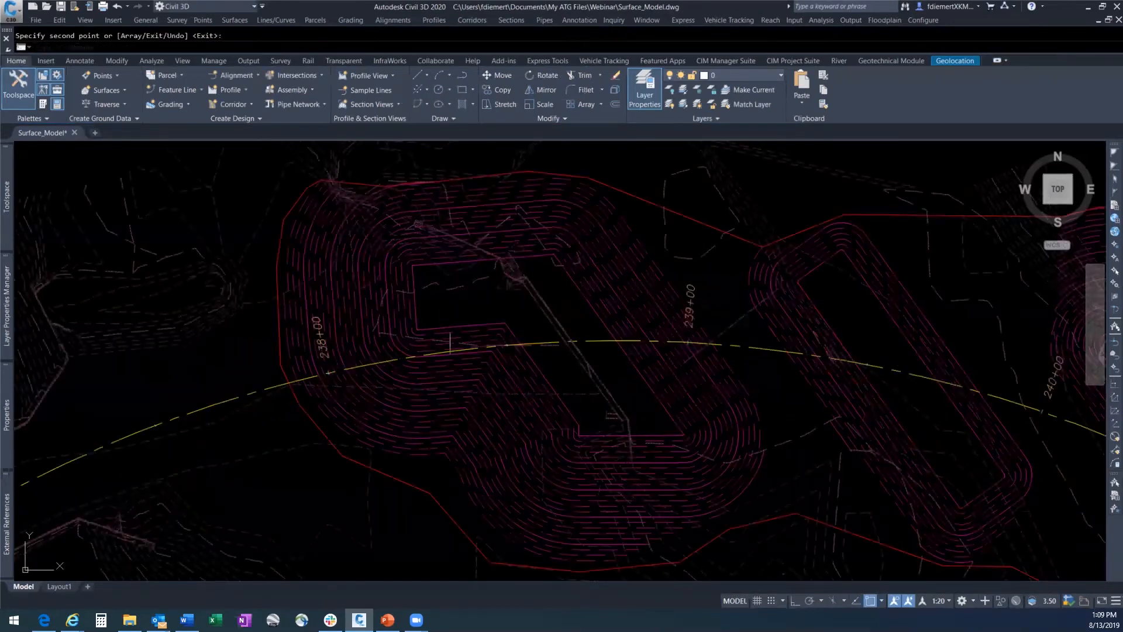
scroll(461, 336, down, 2)
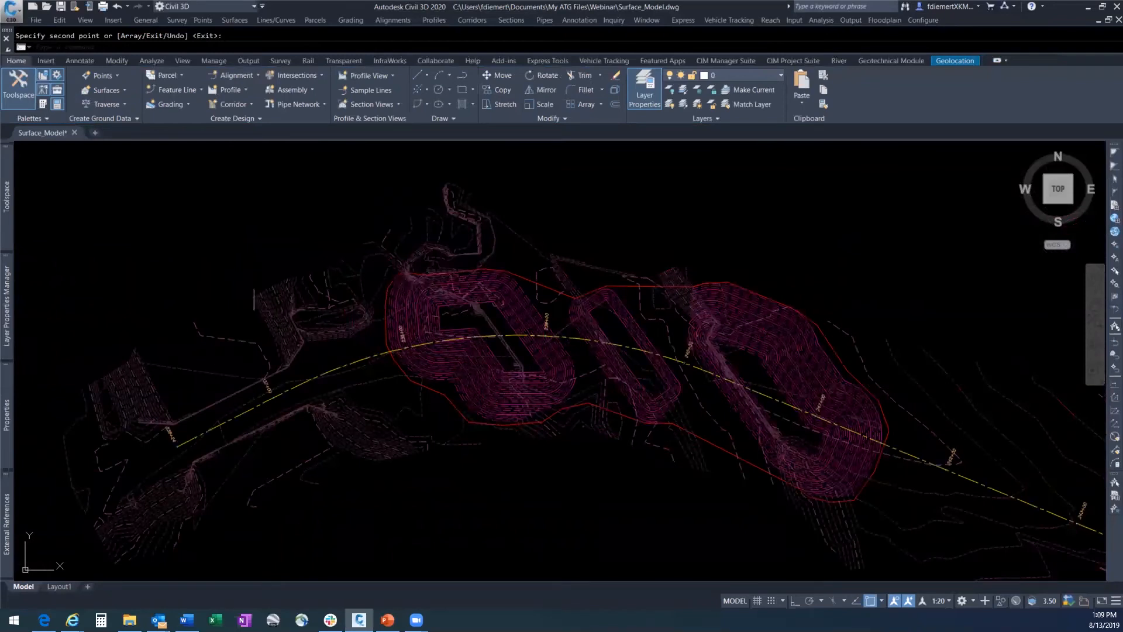
Rename the copied surface EXISTING (1) as Combined and set its style to Contours 1' and 5' (Asbuilt).
mouse_move(7, 227)
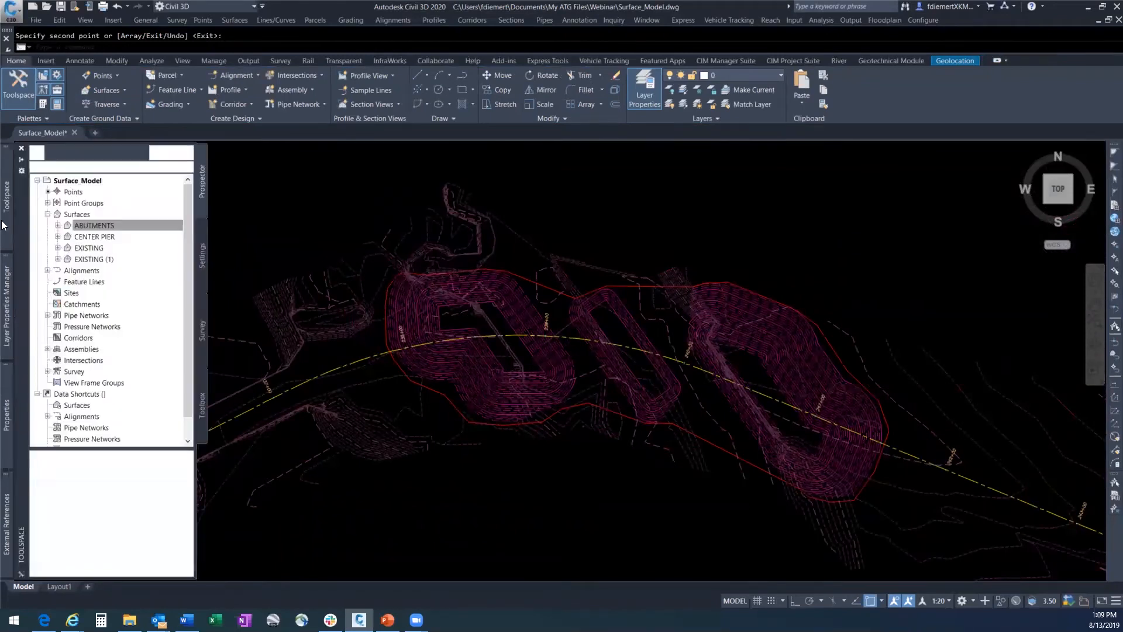
click(93, 259)
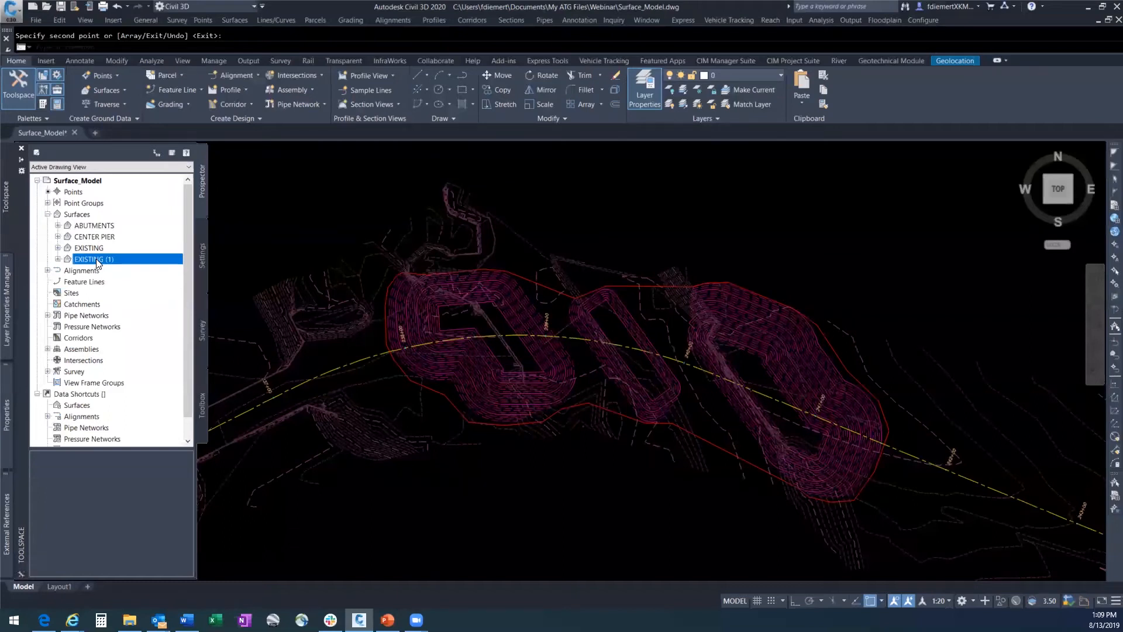
right_click(98, 264)
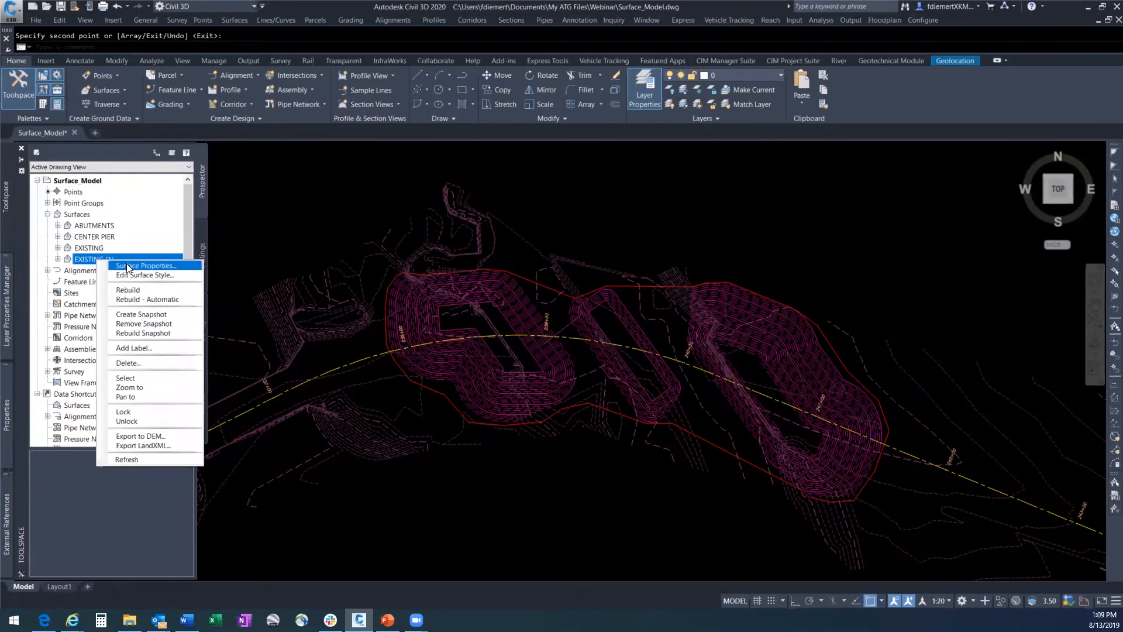
click(126, 263)
drag(444, 220, 355, 222)
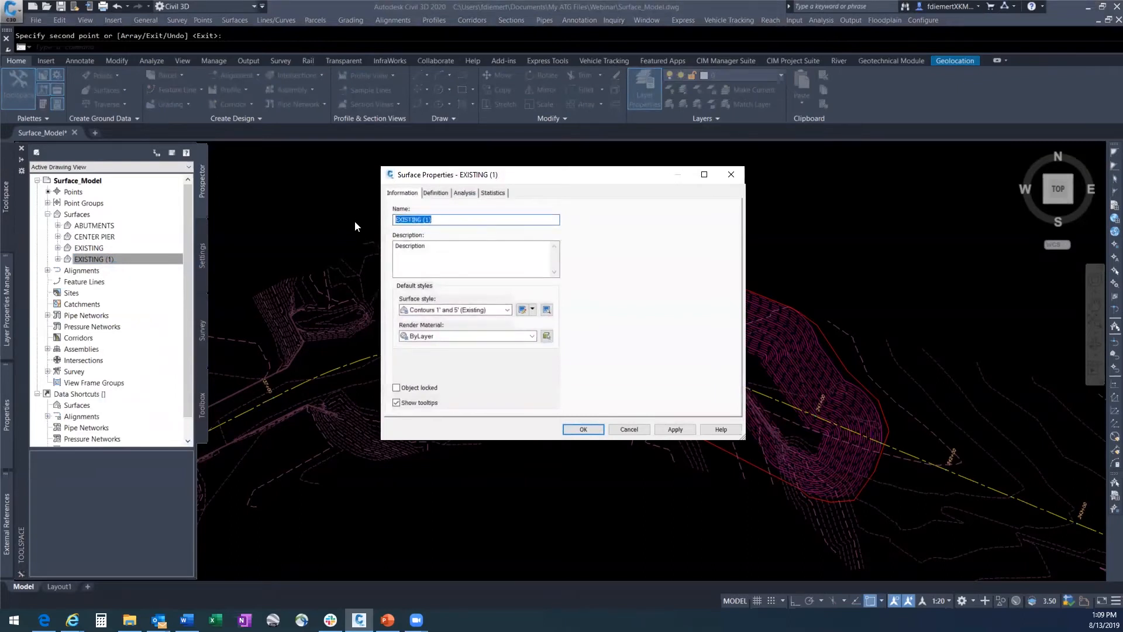
text(Combined)
click(507, 310)
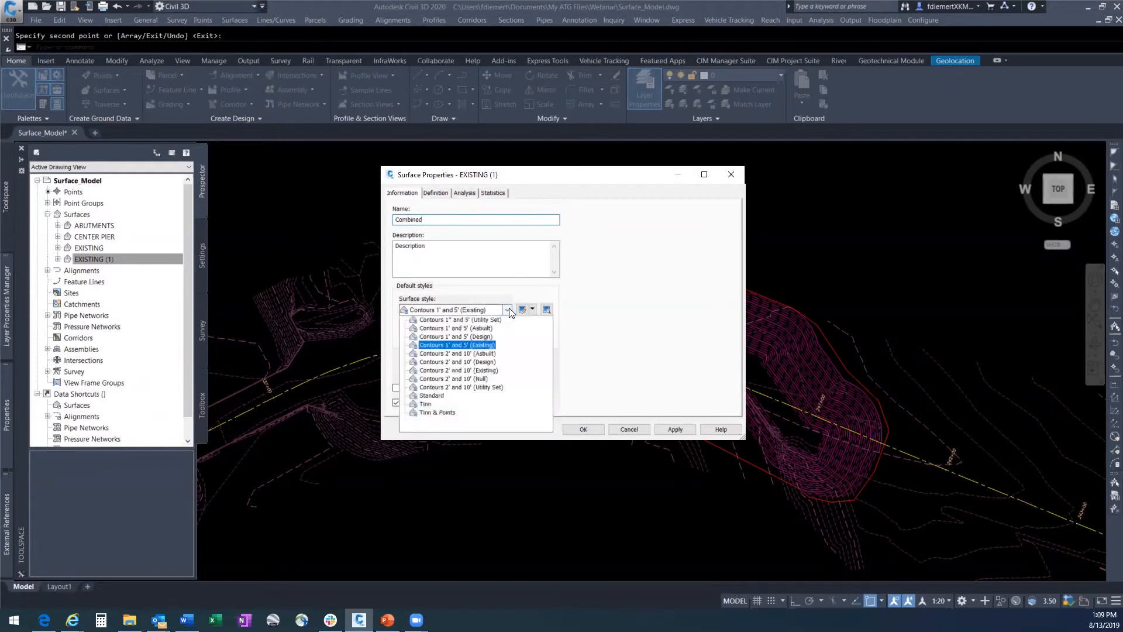
click(483, 328)
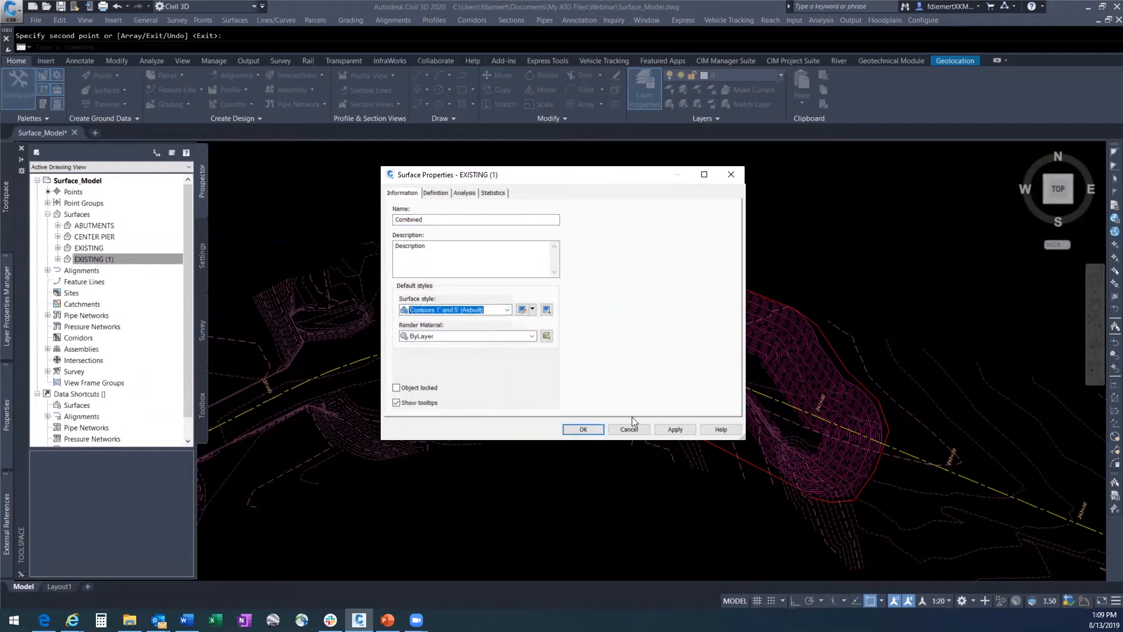
click(675, 430)
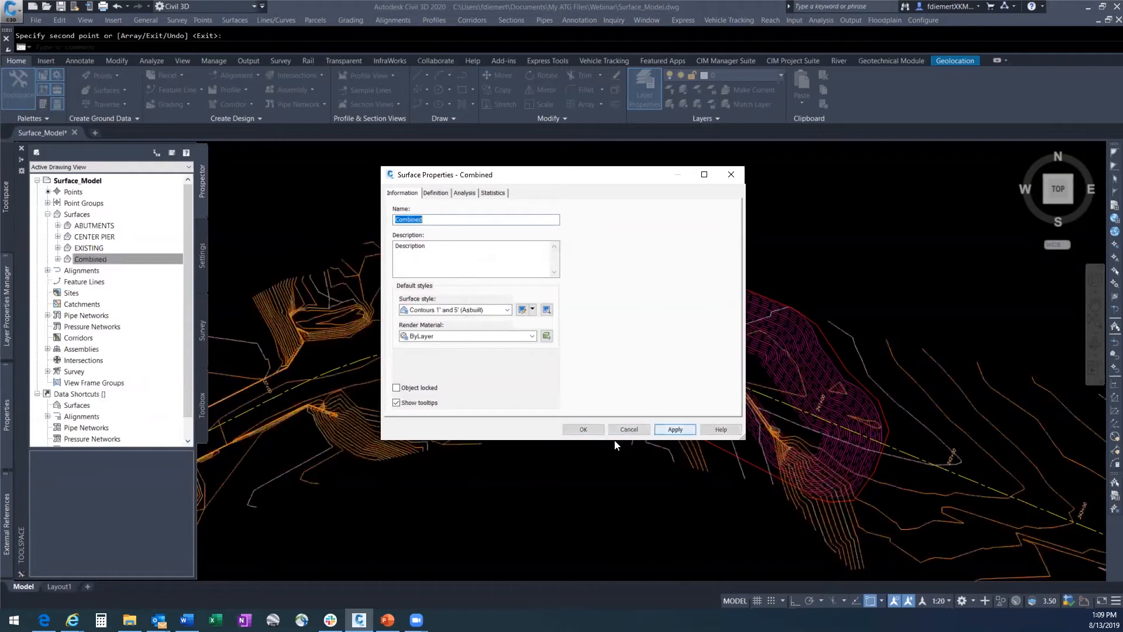
click(583, 429)
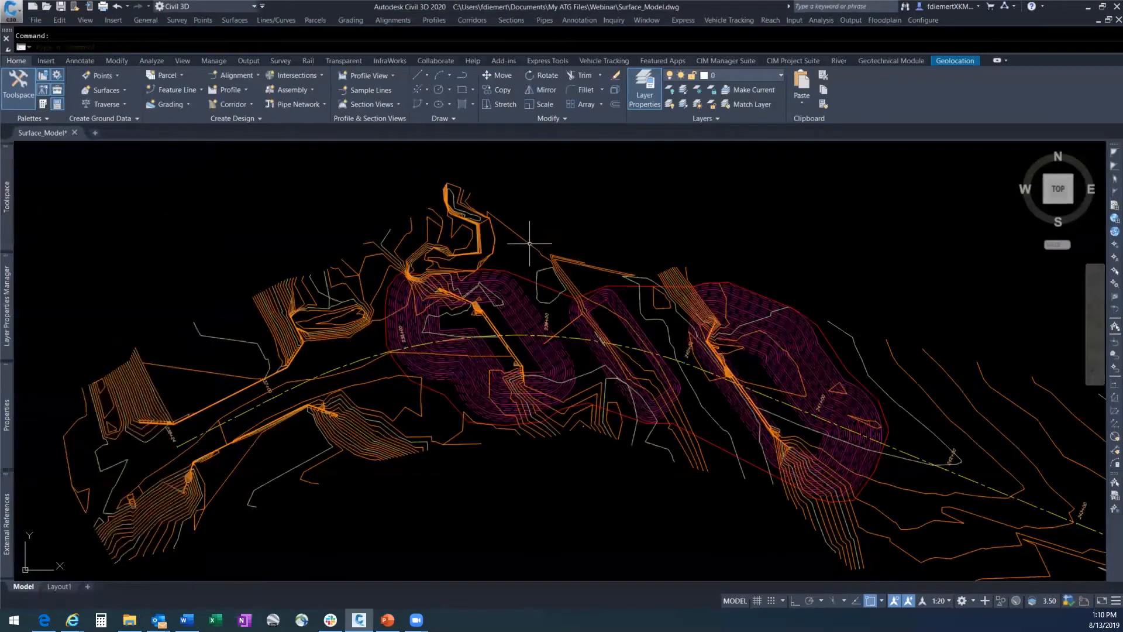
Select the Combined surface and examine its contours across the bridge site.
click(492, 257)
scroll(490, 256, up, 3)
middle_drag(497, 260, 522, 287)
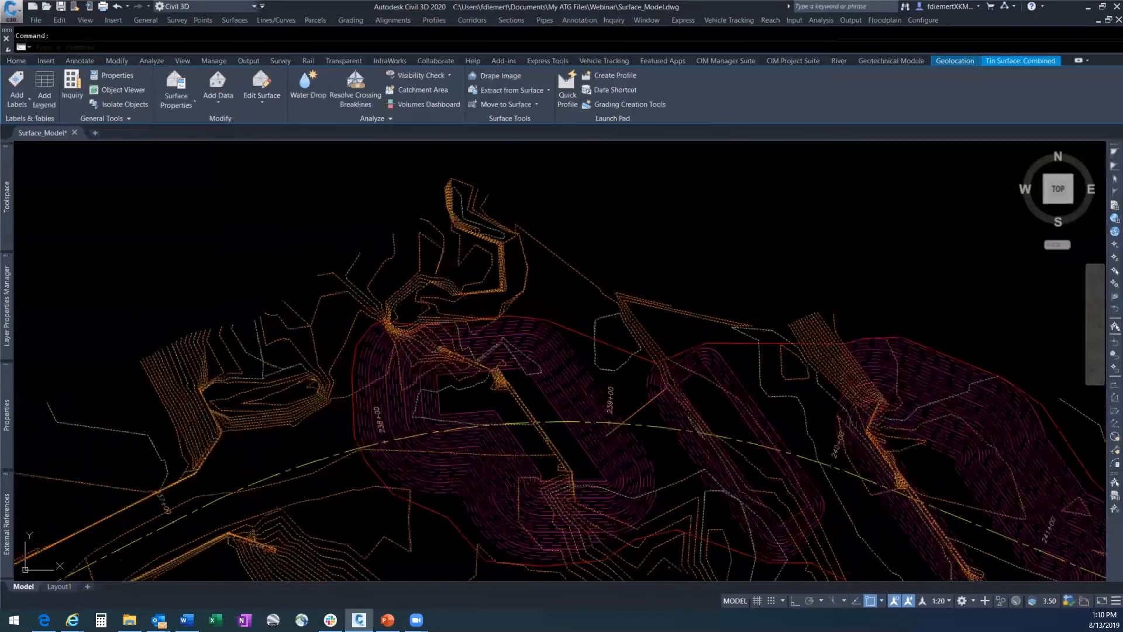
scroll(560, 296, down, 3)
scroll(585, 296, down, 2)
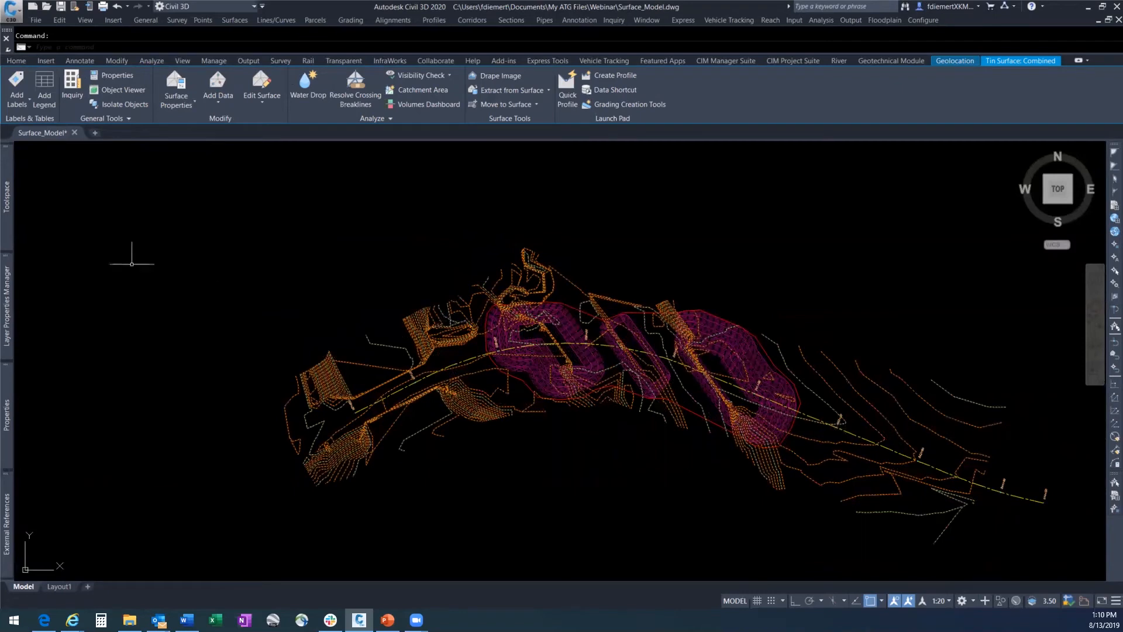
Add a non-destructive outer boundary named Combined Outer to the Combined surface, using the closed outline around the abutments and center pier.
mouse_move(6, 228)
key(Escape)
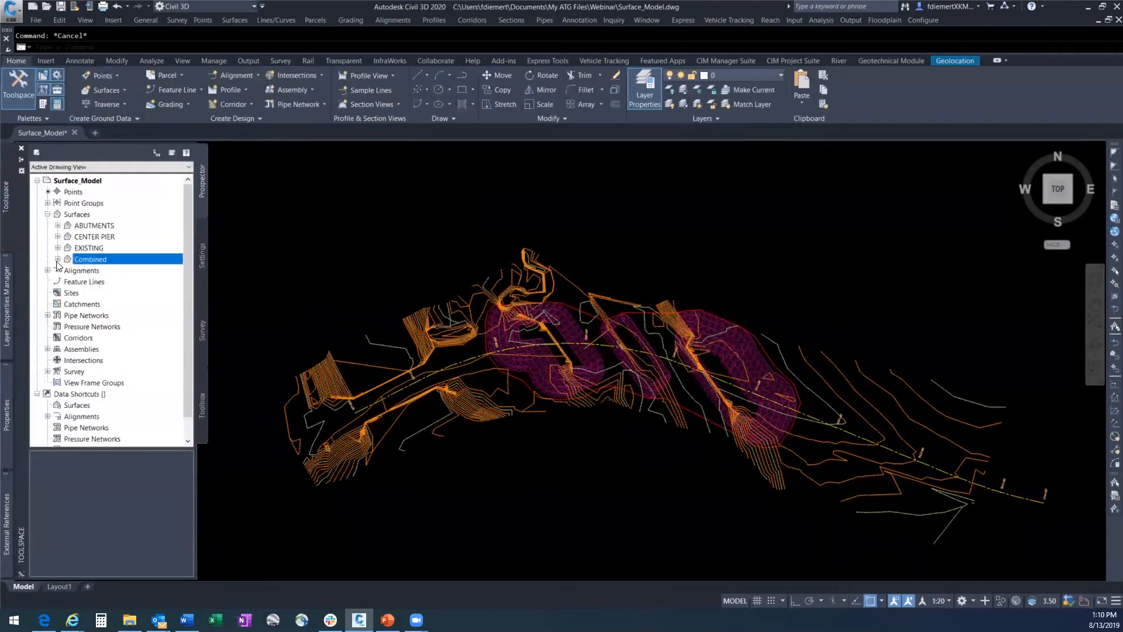
click(57, 260)
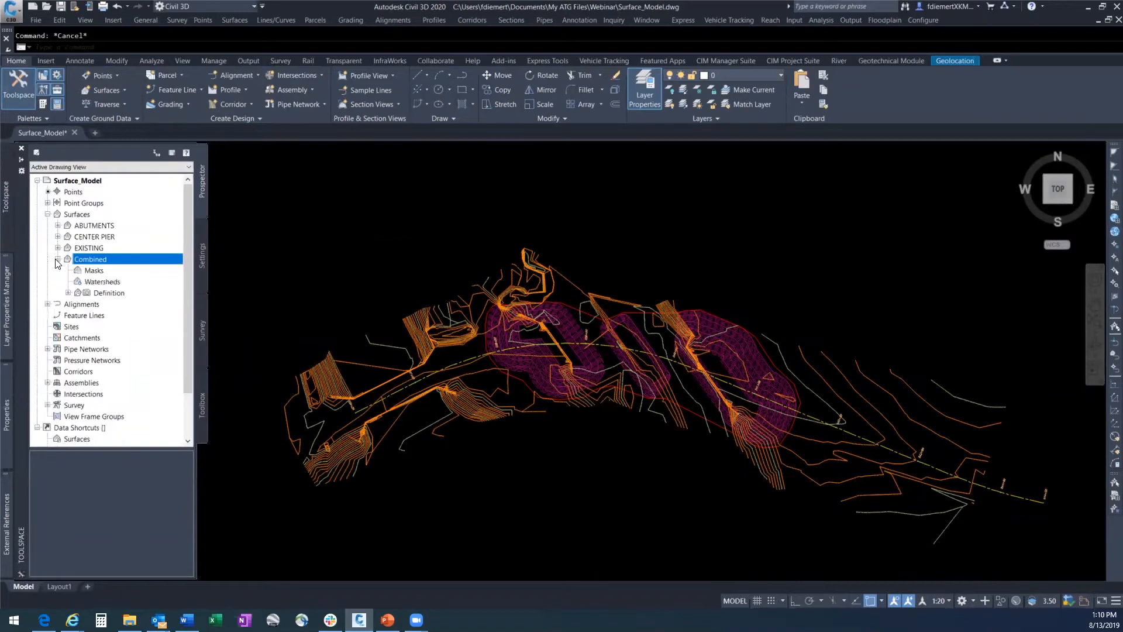
click(69, 292)
right_click(119, 304)
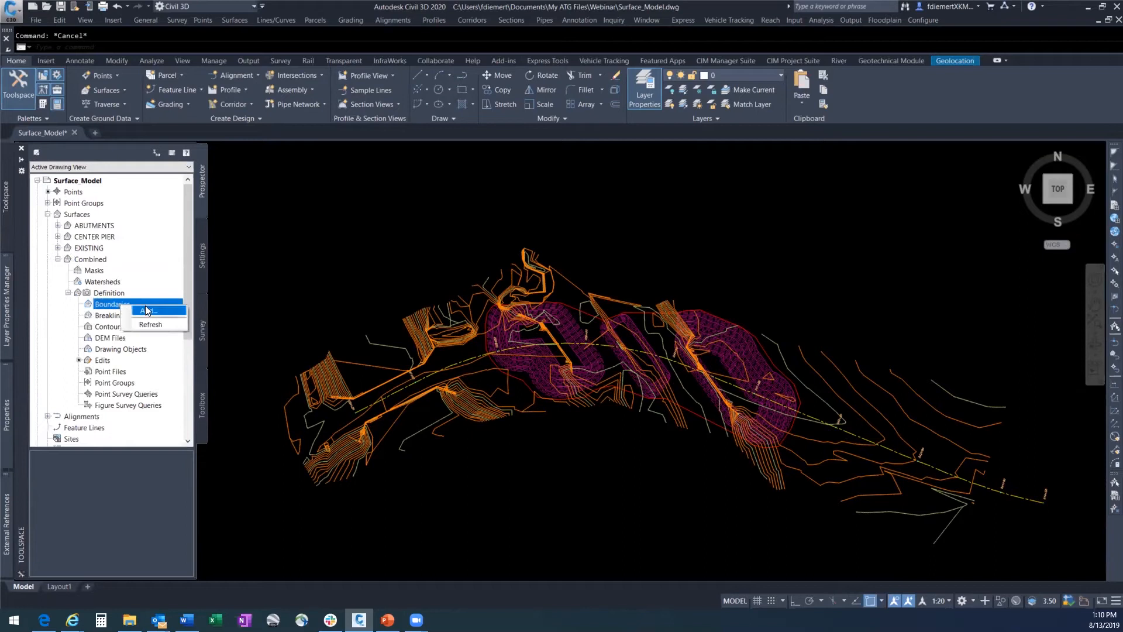
click(154, 311)
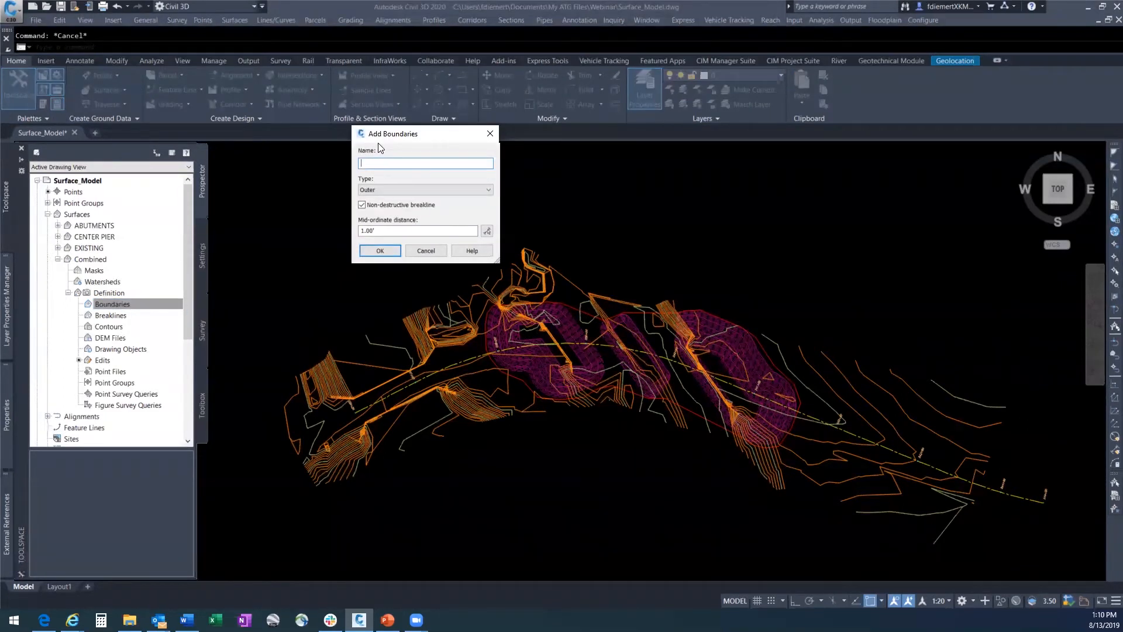
text(Combined Outer)
click(381, 251)
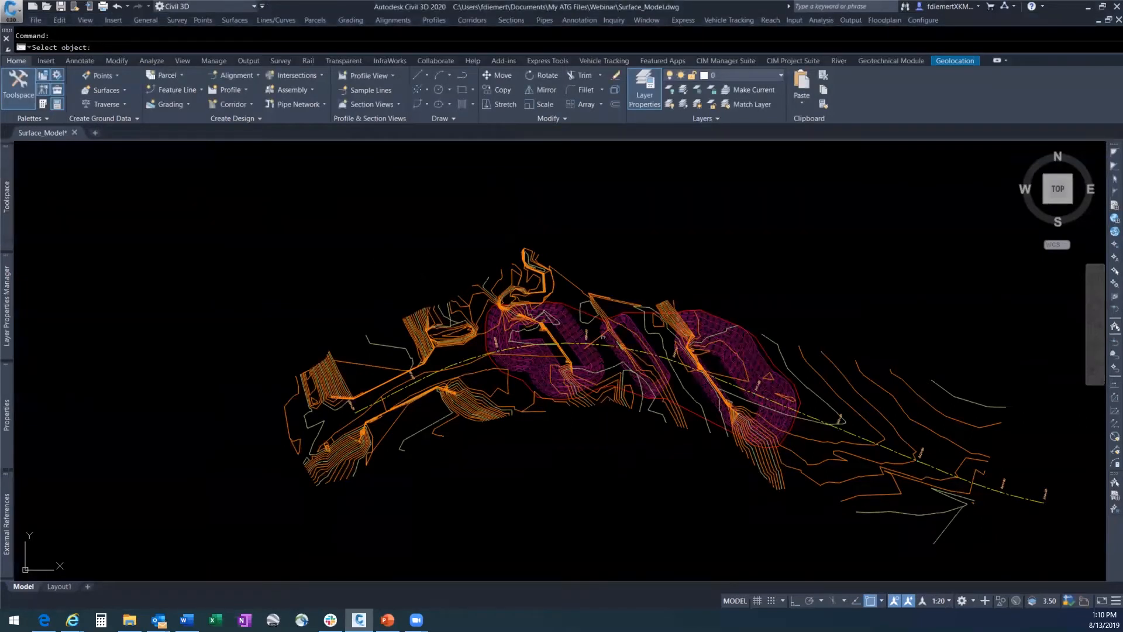
scroll(588, 293, up, 2)
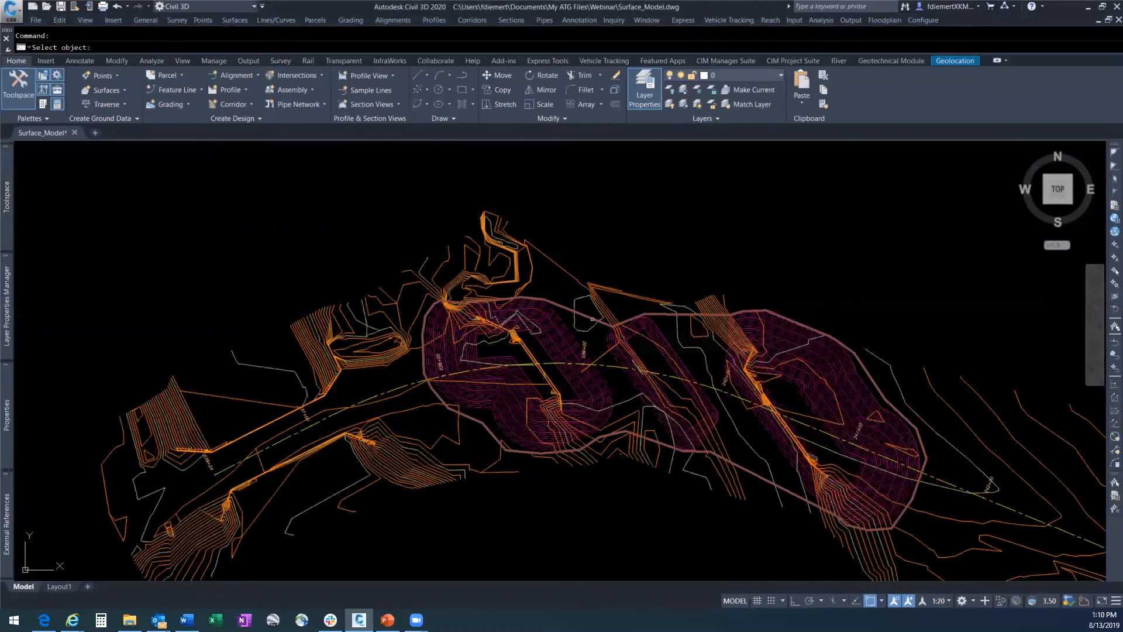
mouse_move(593, 319)
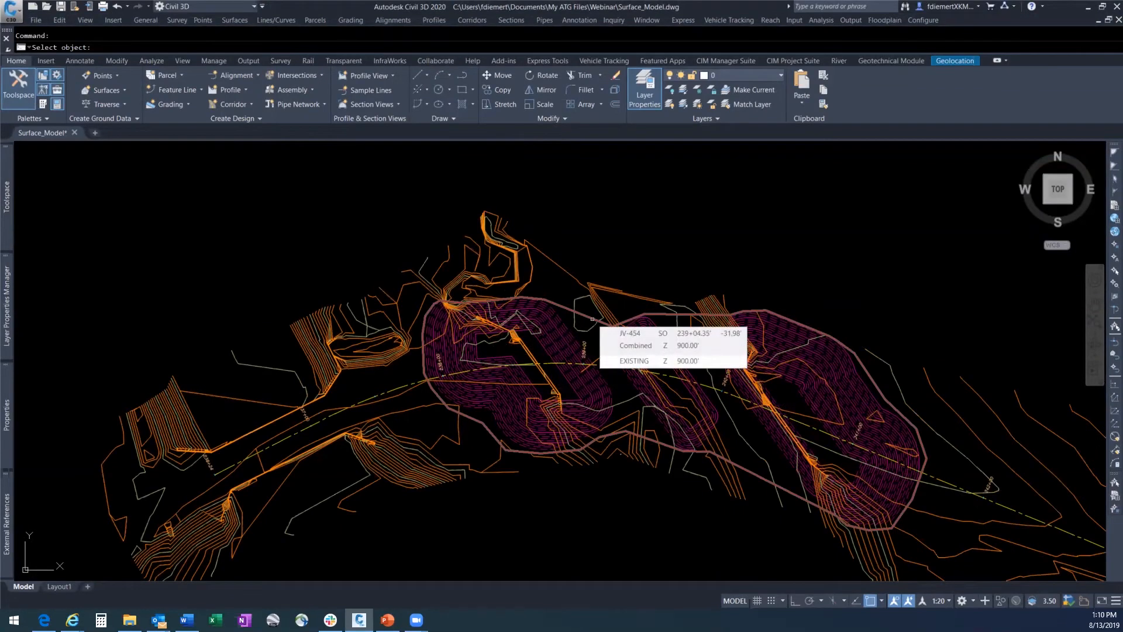
click(593, 319)
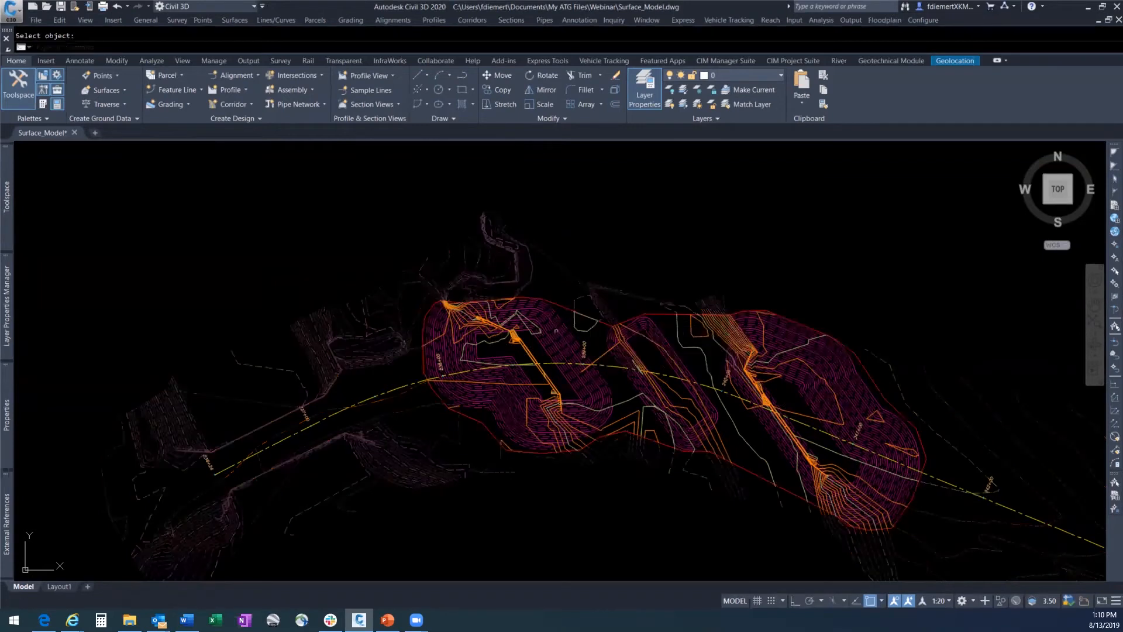
Examine the Combined surface's contours inside the new outer boundary, from the west abutment across to the east abutment.
scroll(487, 322, up, 5)
scroll(509, 322, down, 3)
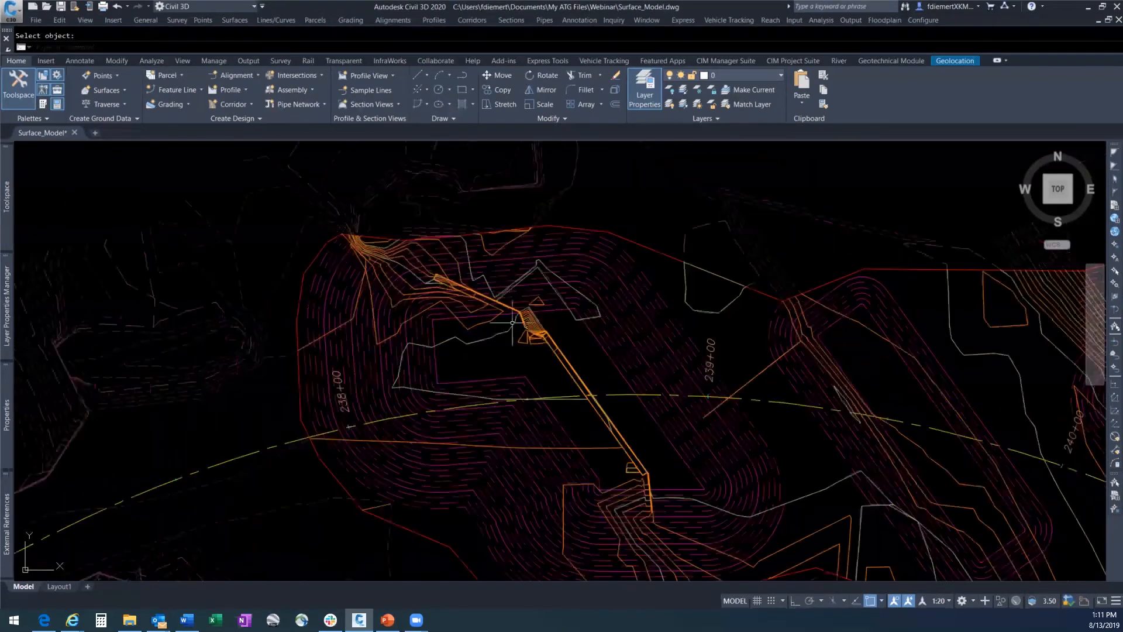
scroll(510, 246, up, 2)
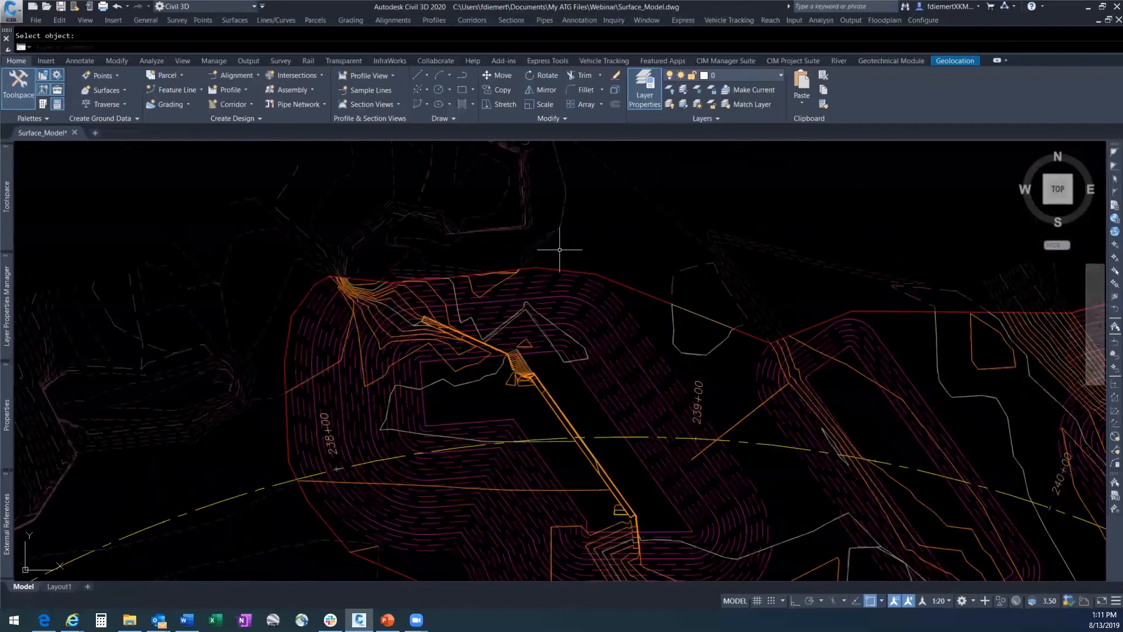
scroll(556, 257, down, 4)
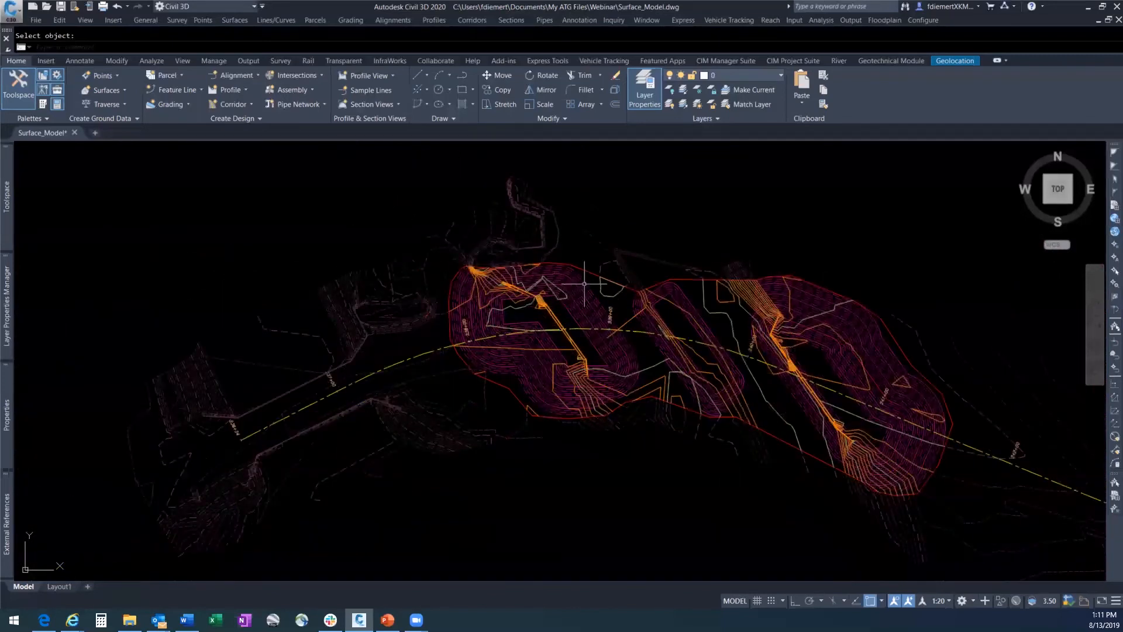
scroll(609, 320, up, 2)
scroll(517, 321, down, 2)
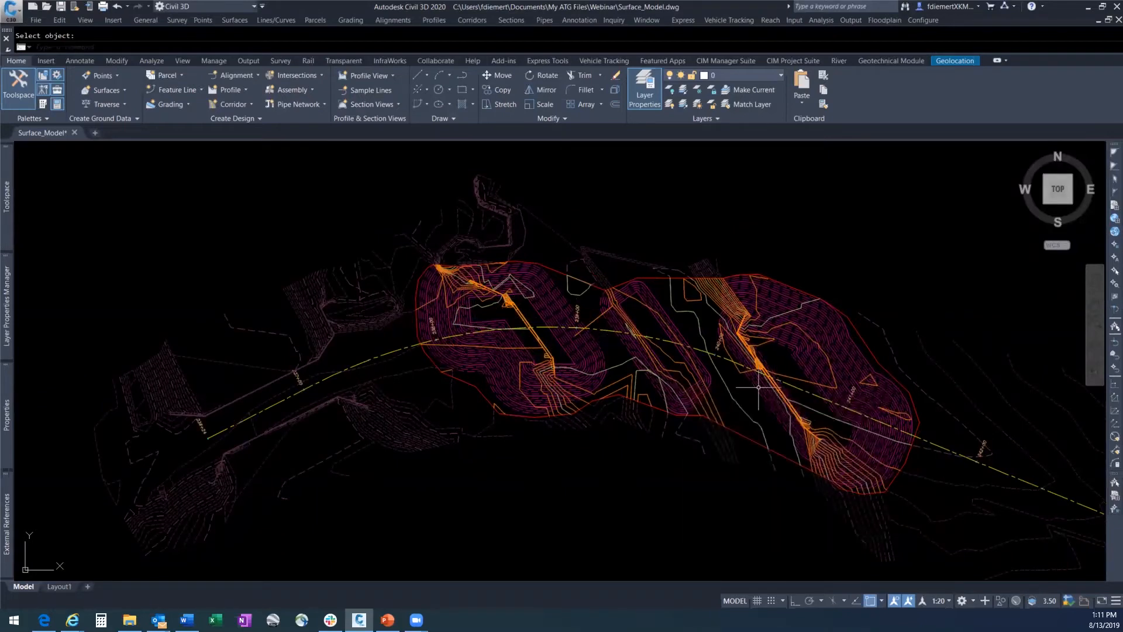
scroll(588, 342, down, 2)
scroll(755, 339, up, 5)
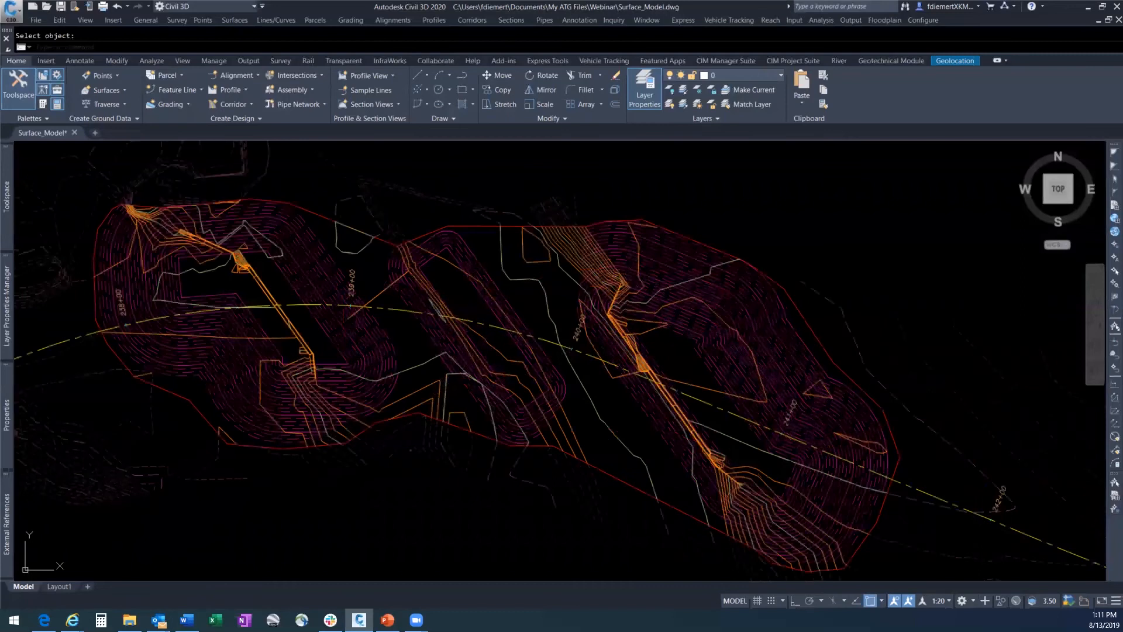
scroll(761, 334, down, 3)
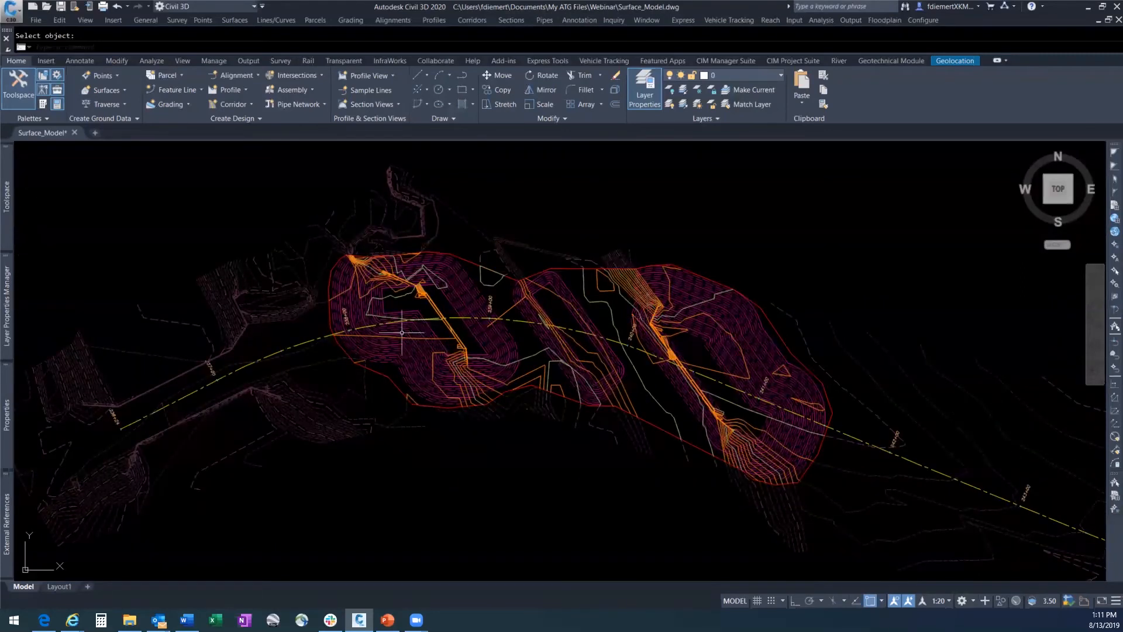
Paste the ABUTMENTS and CENTER PIER surfaces into the Combined surface as edits.
mouse_move(3, 214)
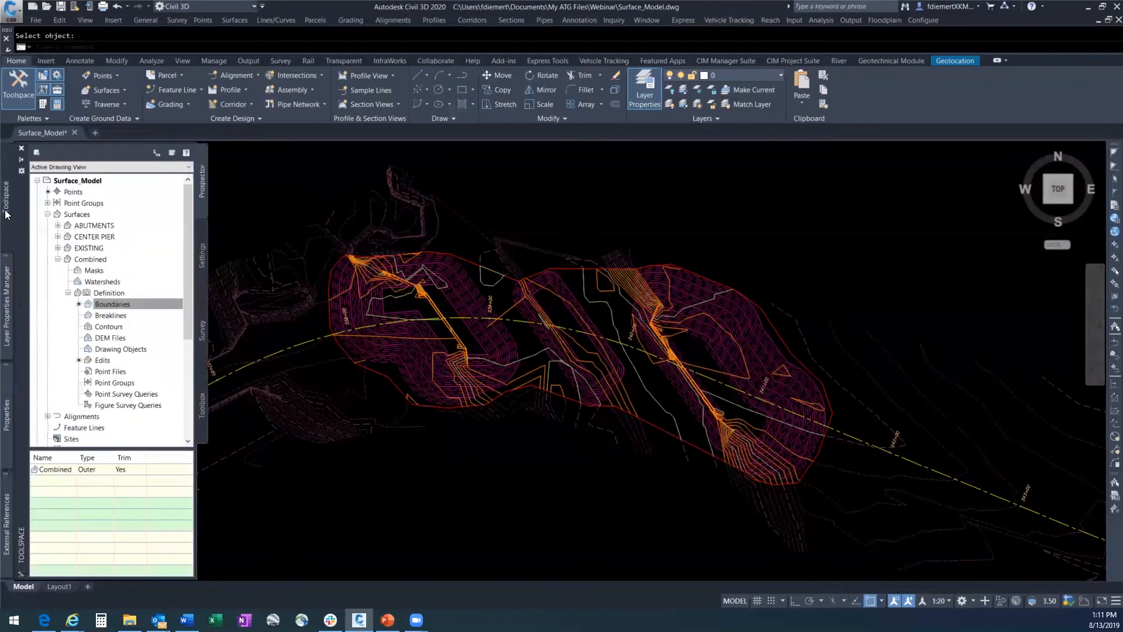
right_click(105, 364)
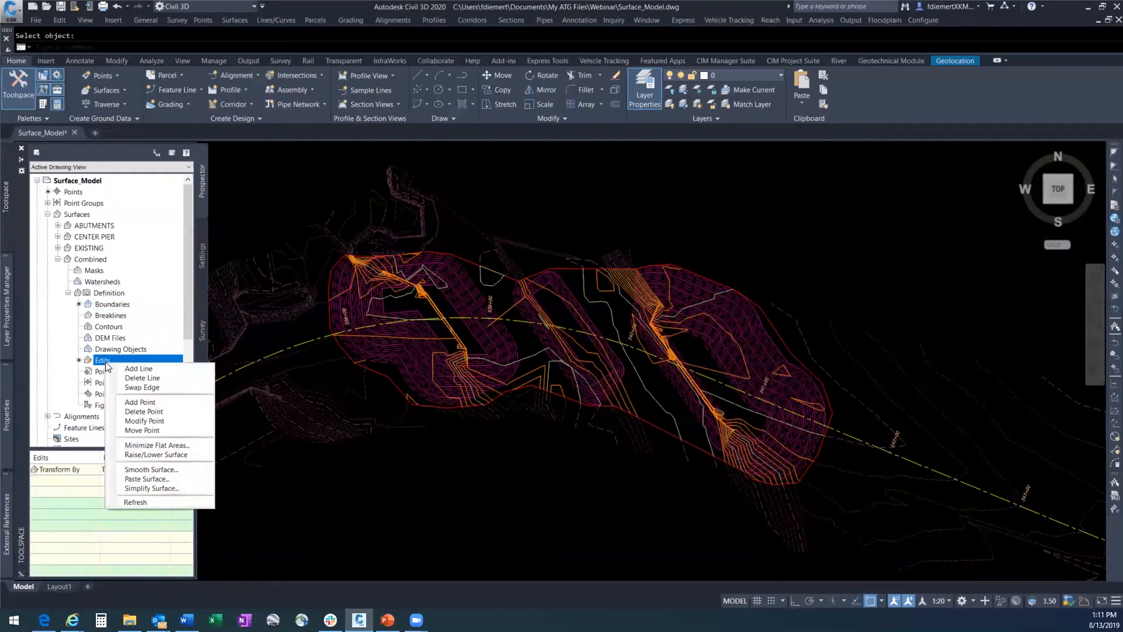
click(163, 482)
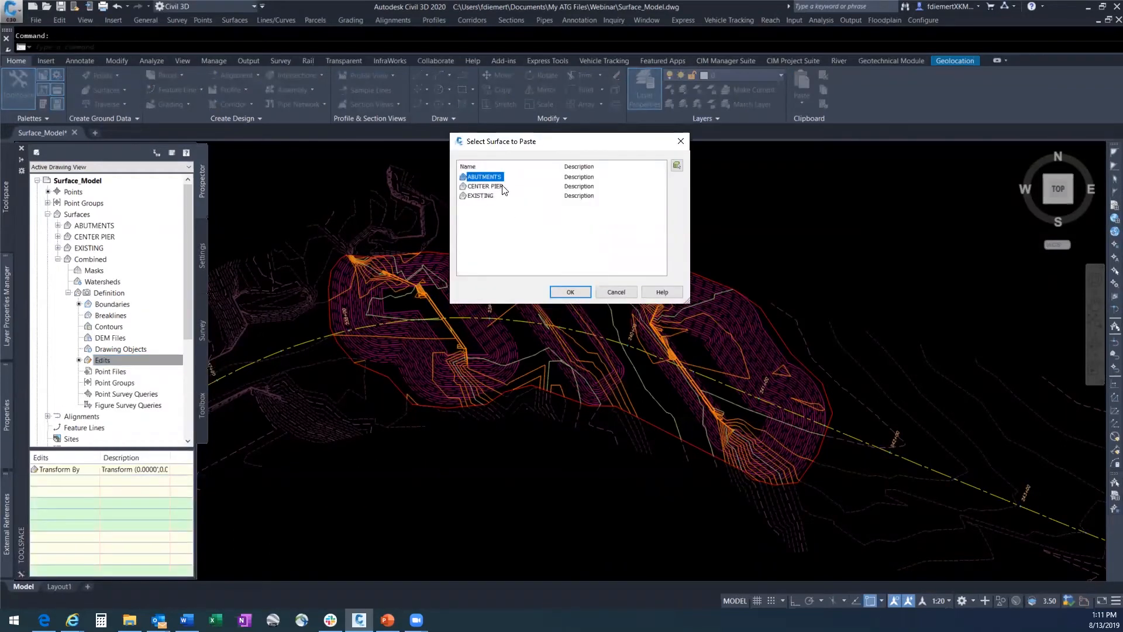
ctrl+click(491, 186)
click(570, 292)
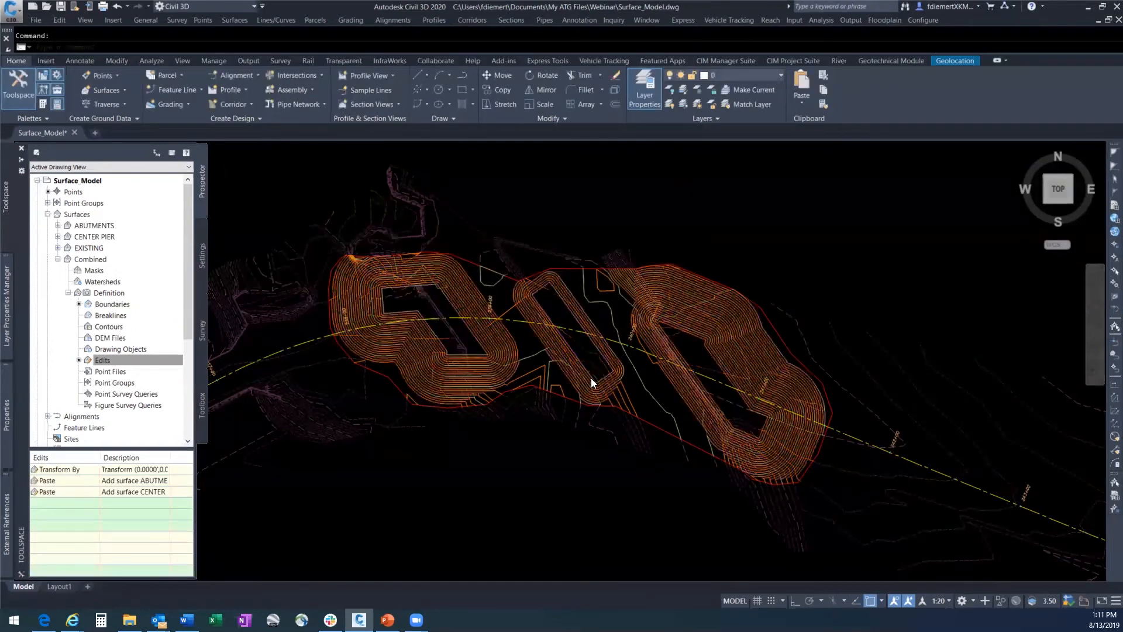
Inspect the Combined surface's contours around the pasted abutments and center pier, especially where they meet the outer boundary.
scroll(605, 317, up, 5)
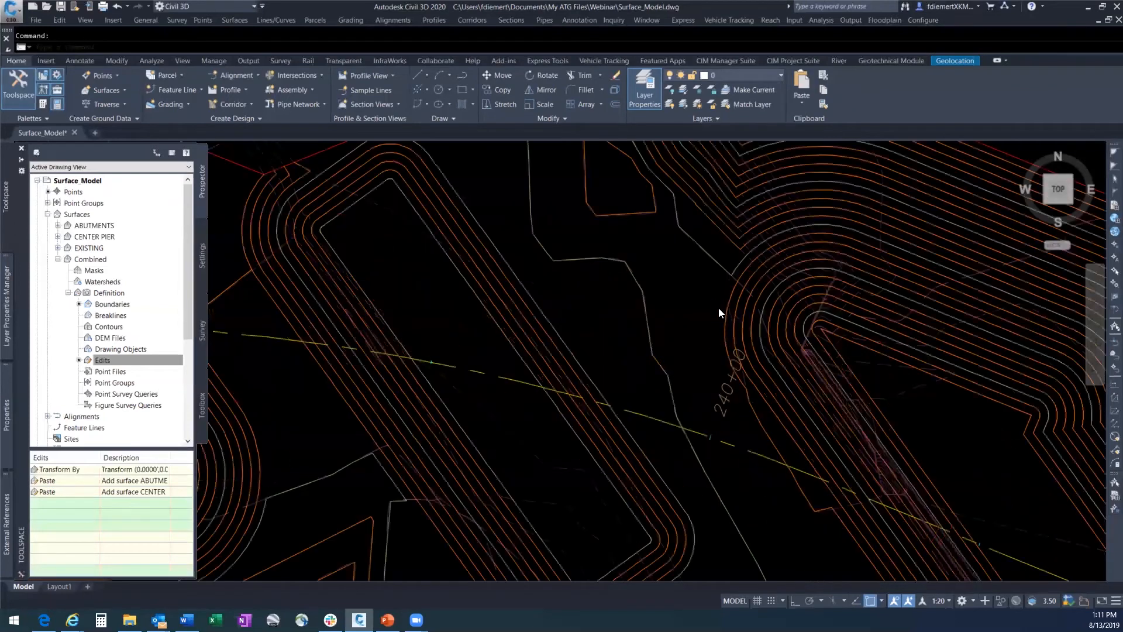
scroll(709, 363, down, 5)
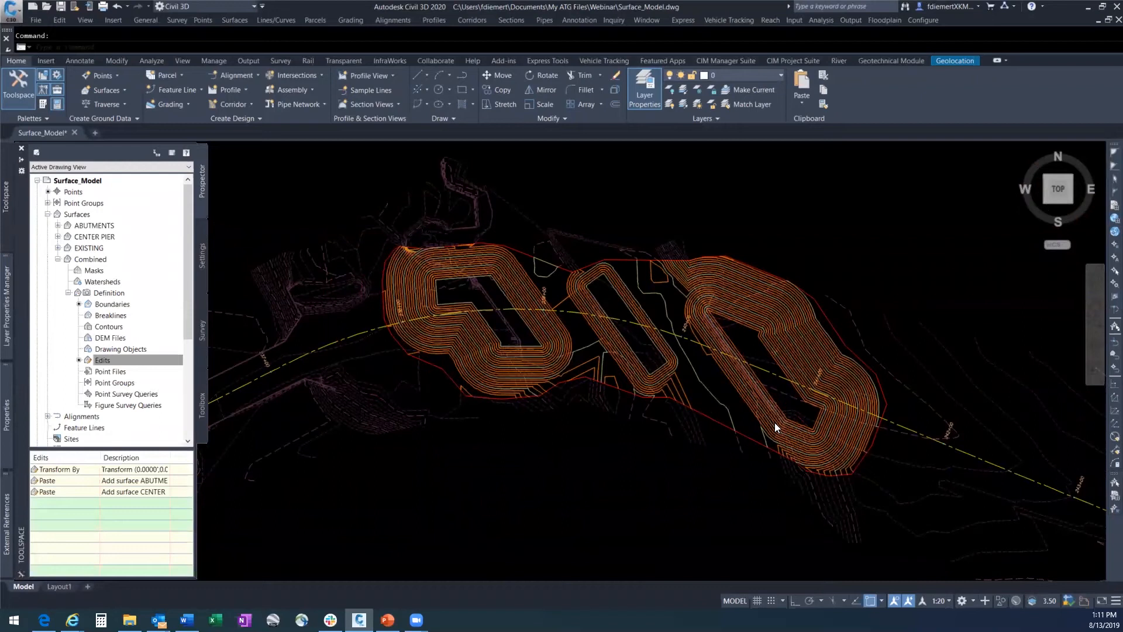
scroll(555, 271, up, 4)
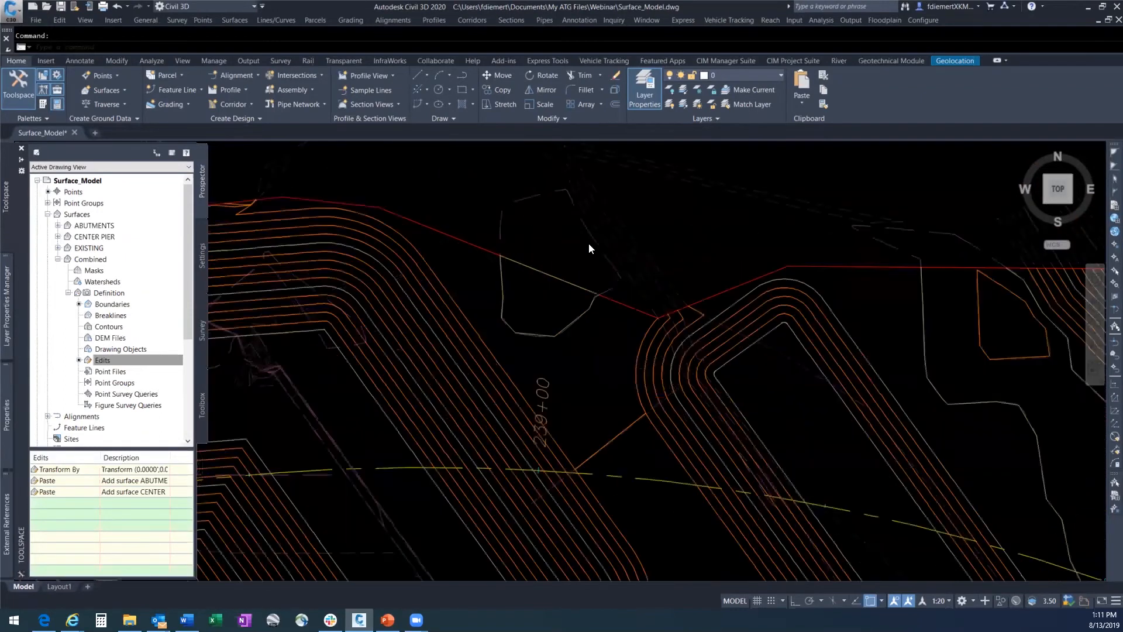
scroll(649, 307, down, 2)
scroll(643, 305, up, 4)
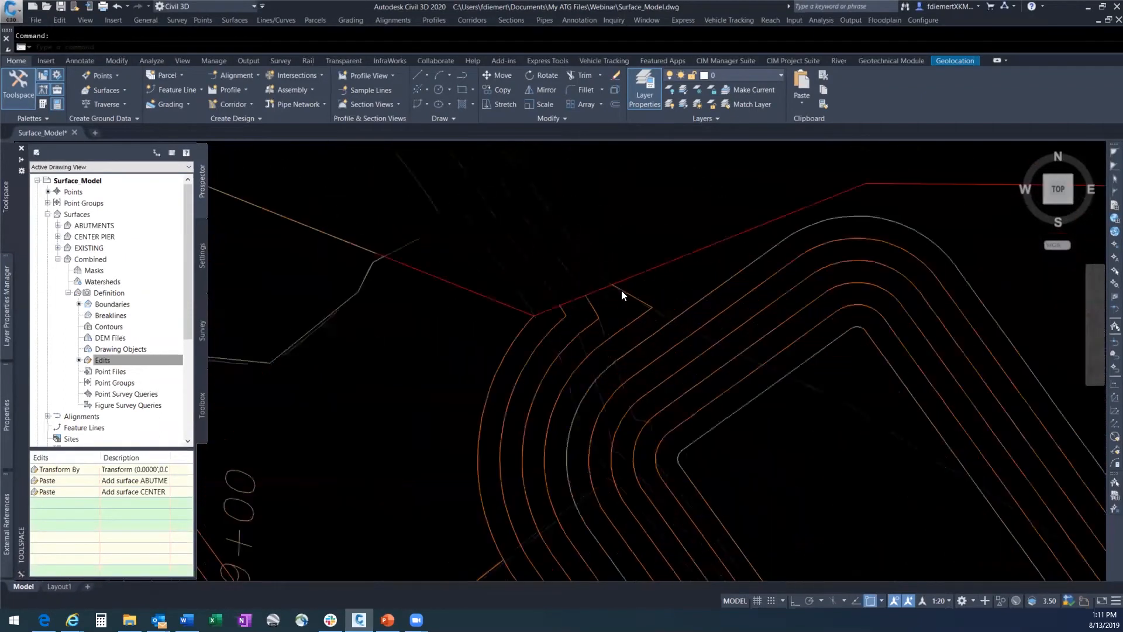
scroll(581, 292, down, 3)
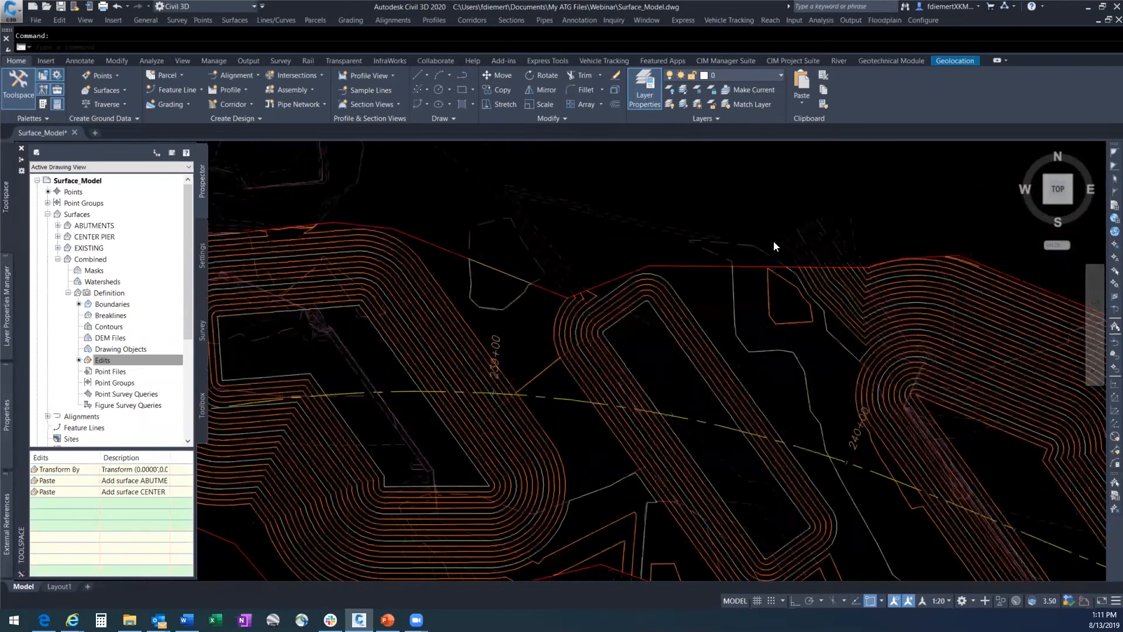
scroll(793, 295, up, 4)
scroll(696, 222, down, 4)
scroll(717, 304, down, 3)
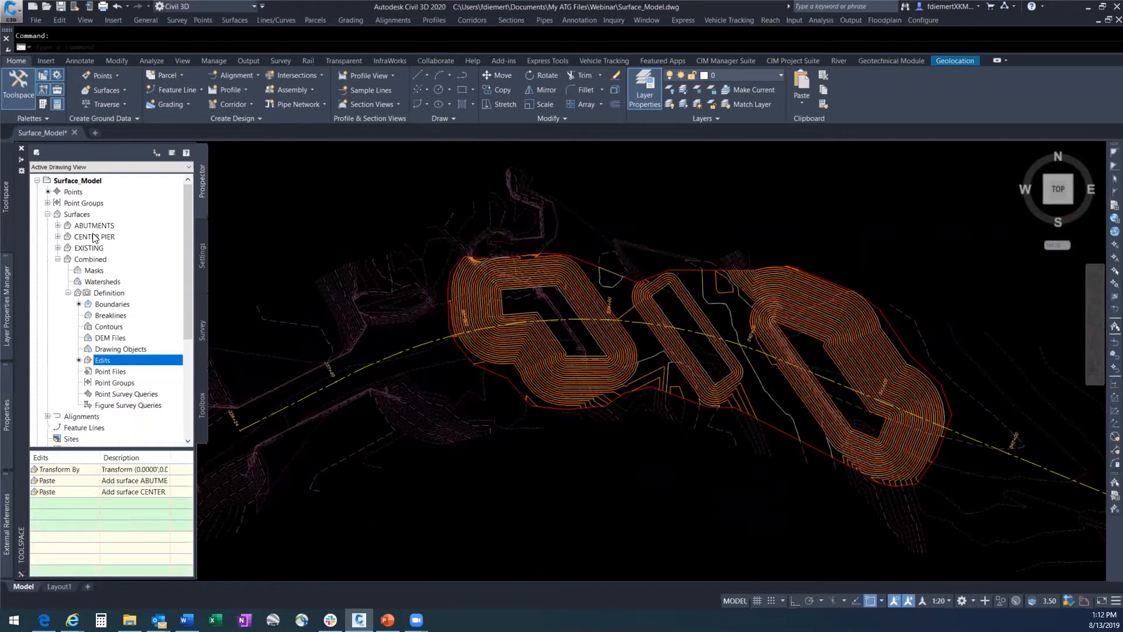
Set the Combined surface's style to Contours 2' and 10' (Null) and apply it.
click(57, 260)
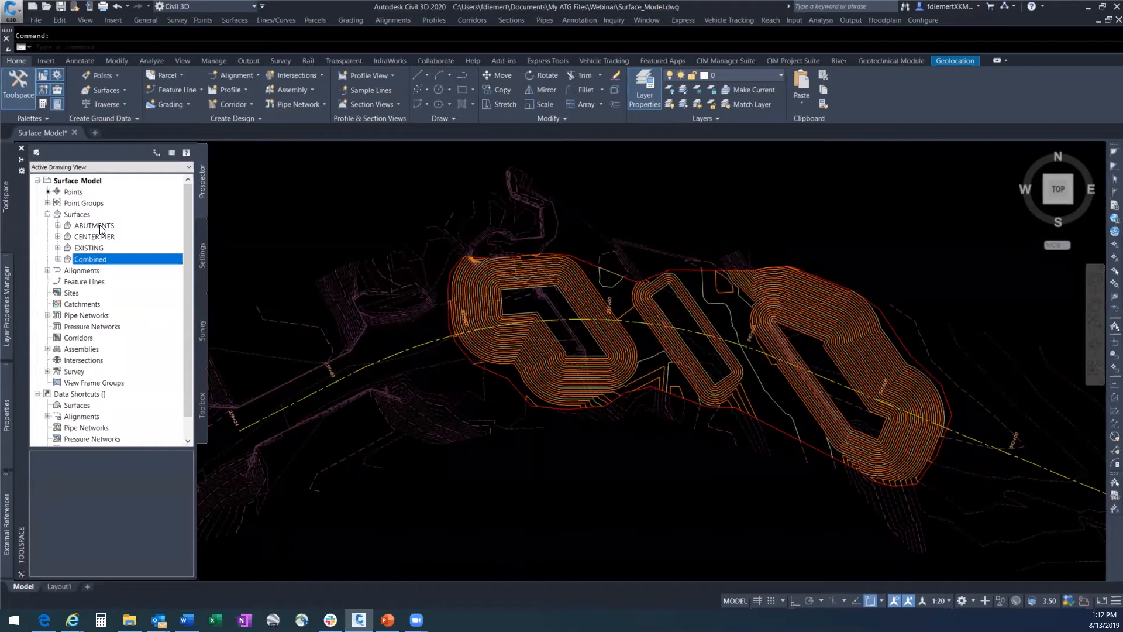
right_click(99, 261)
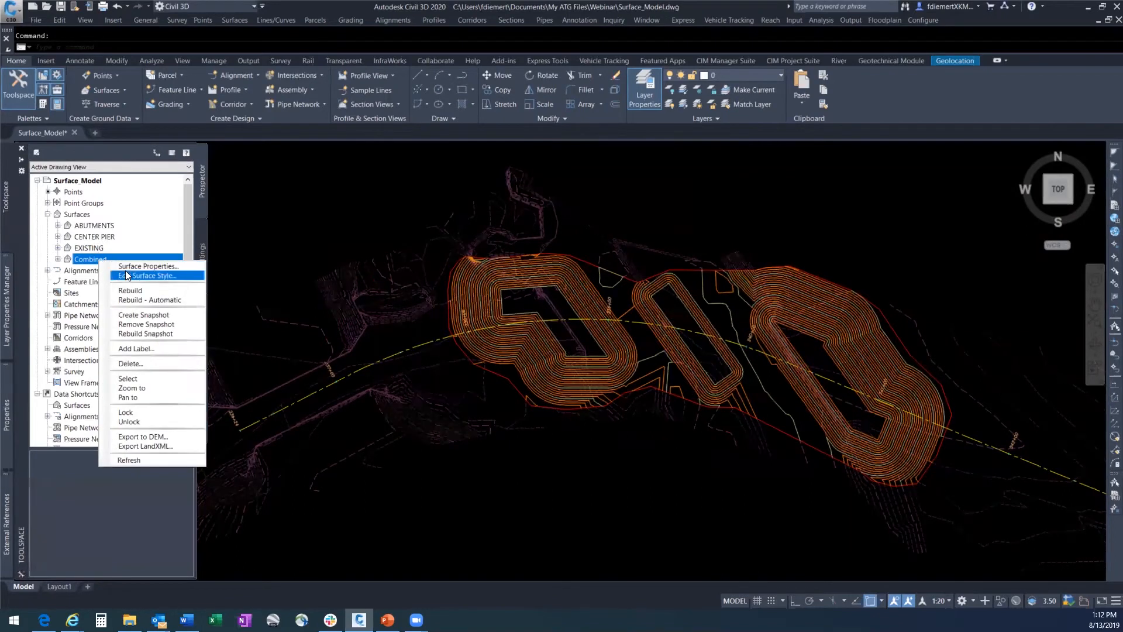
click(134, 262)
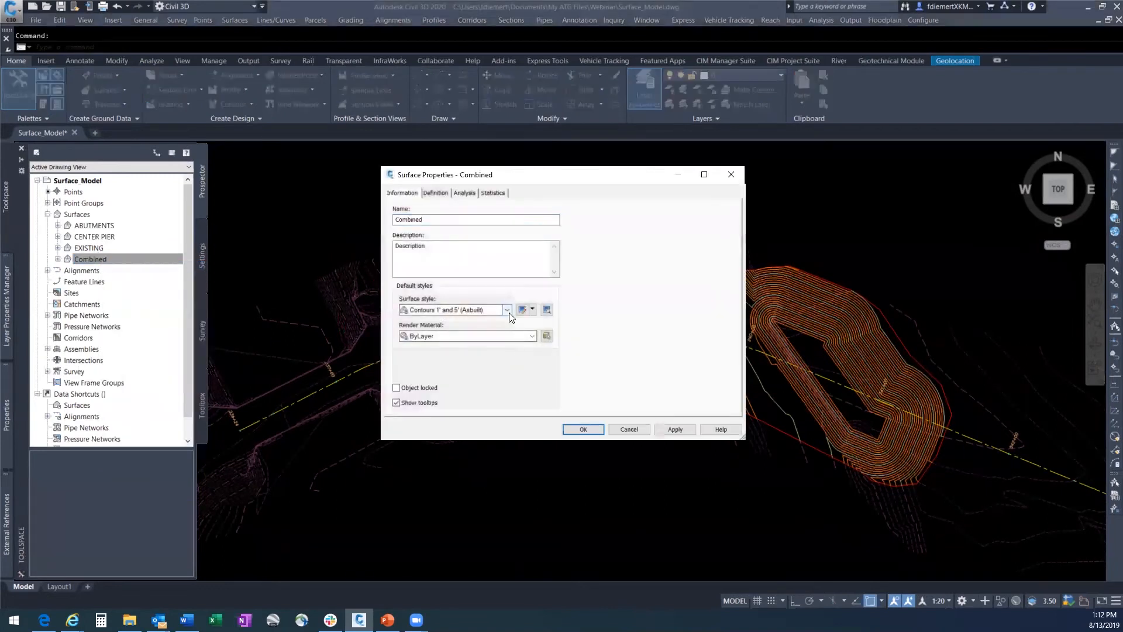
click(507, 310)
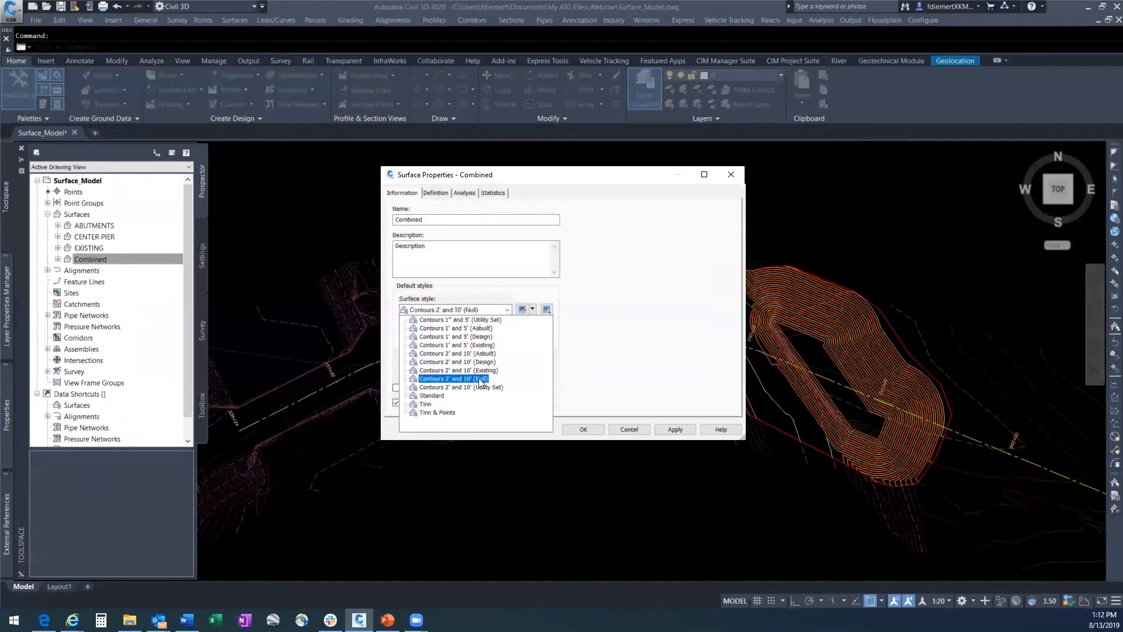
click(481, 380)
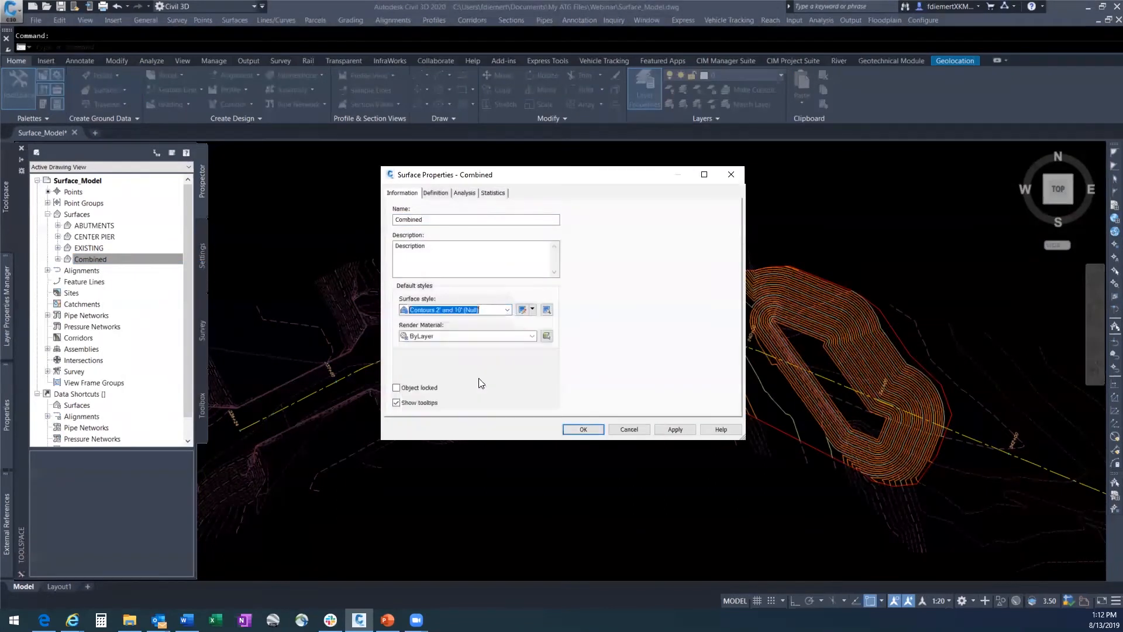
click(675, 430)
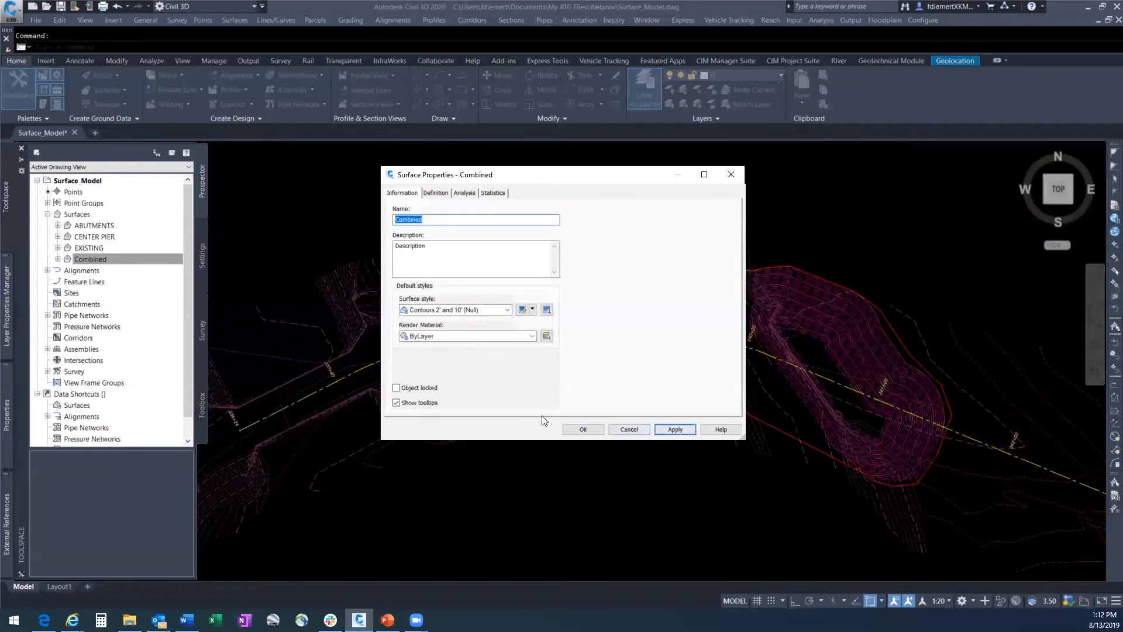
click(584, 429)
Set the Combined surface's style to Contours 1' and 5' (Asbuilt) and apply it.
scroll(689, 311, up, 5)
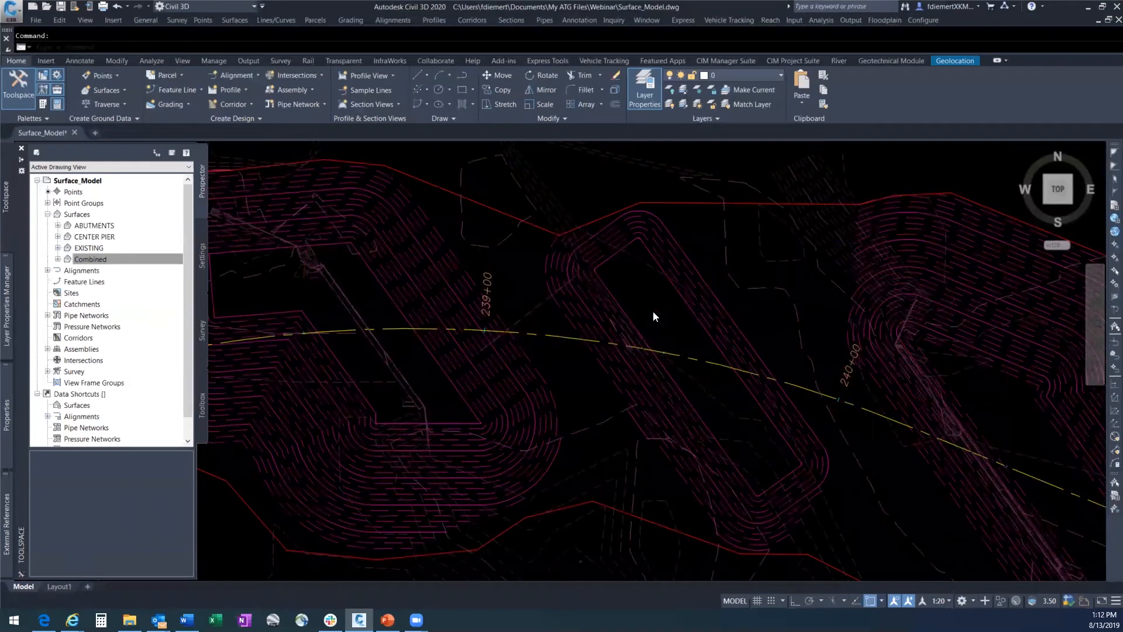
scroll(652, 311, down, 3)
scroll(645, 312, down, 3)
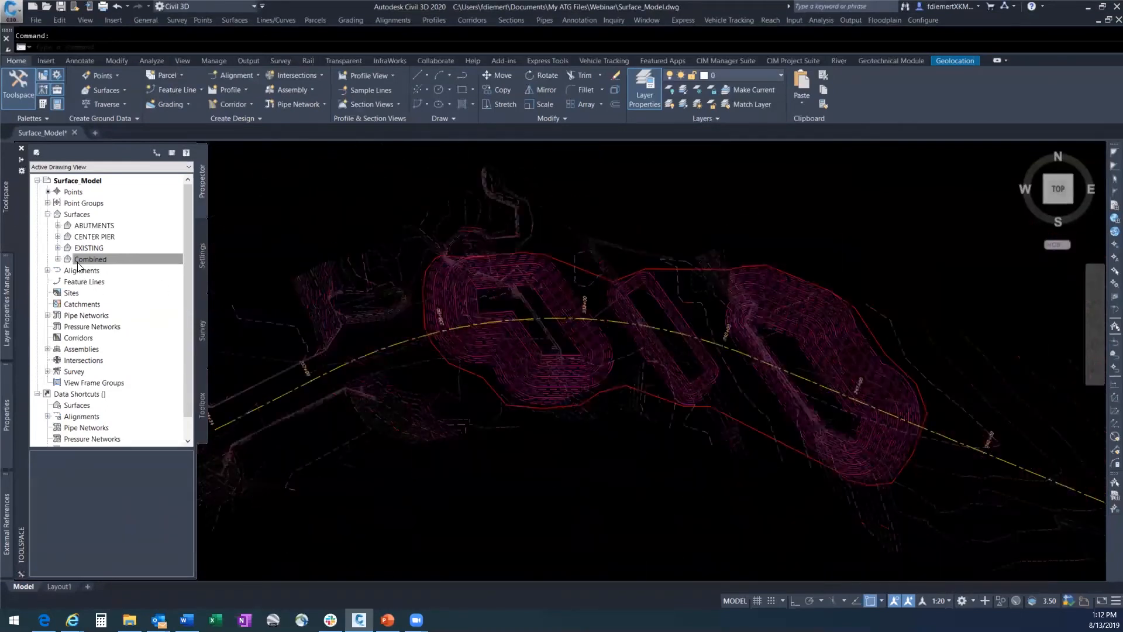
right_click(100, 259)
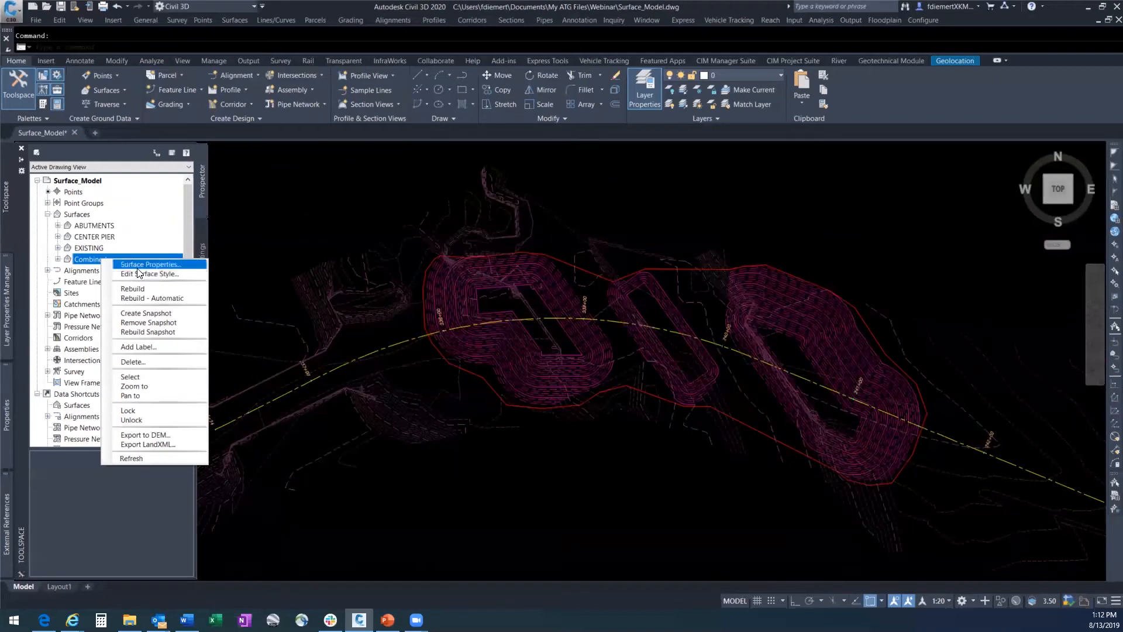
click(138, 263)
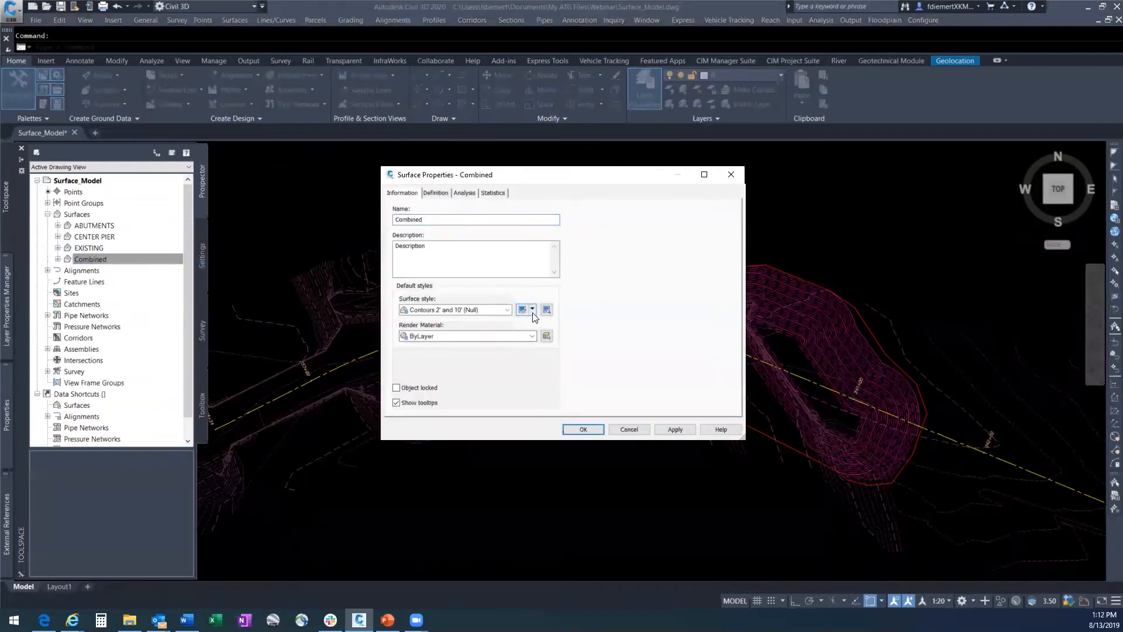
click(532, 311)
click(507, 310)
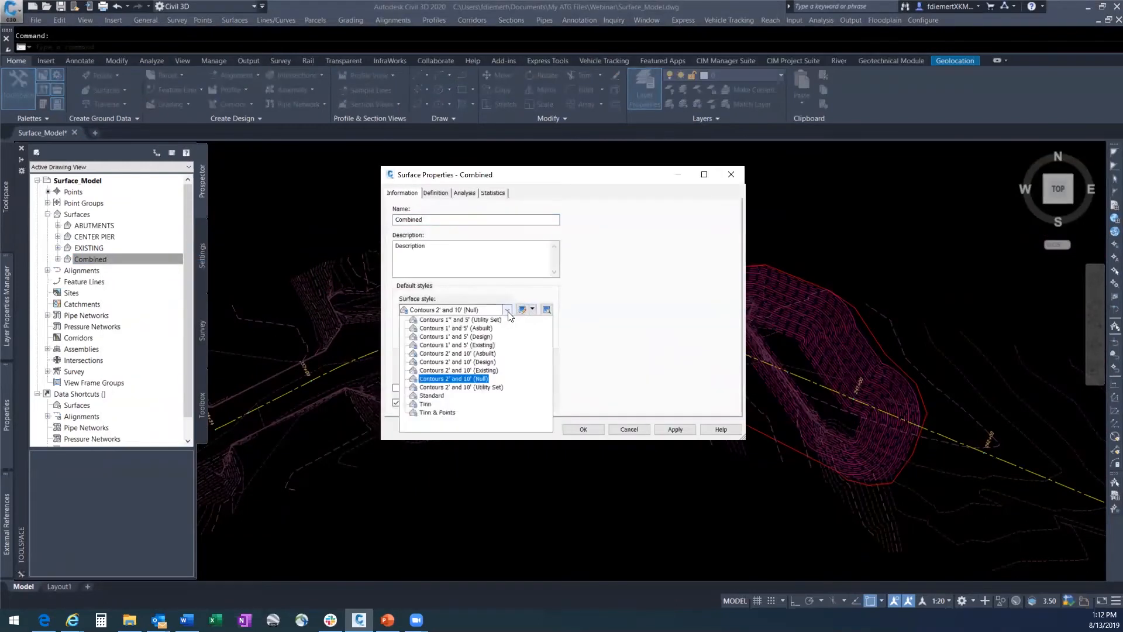
click(477, 329)
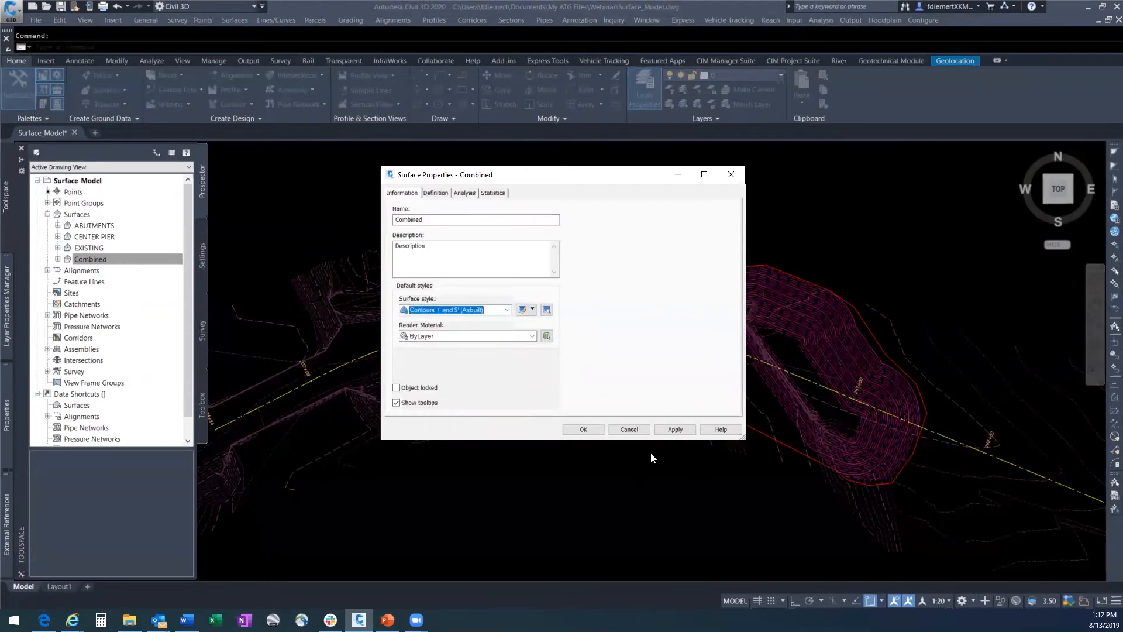
click(675, 429)
click(583, 429)
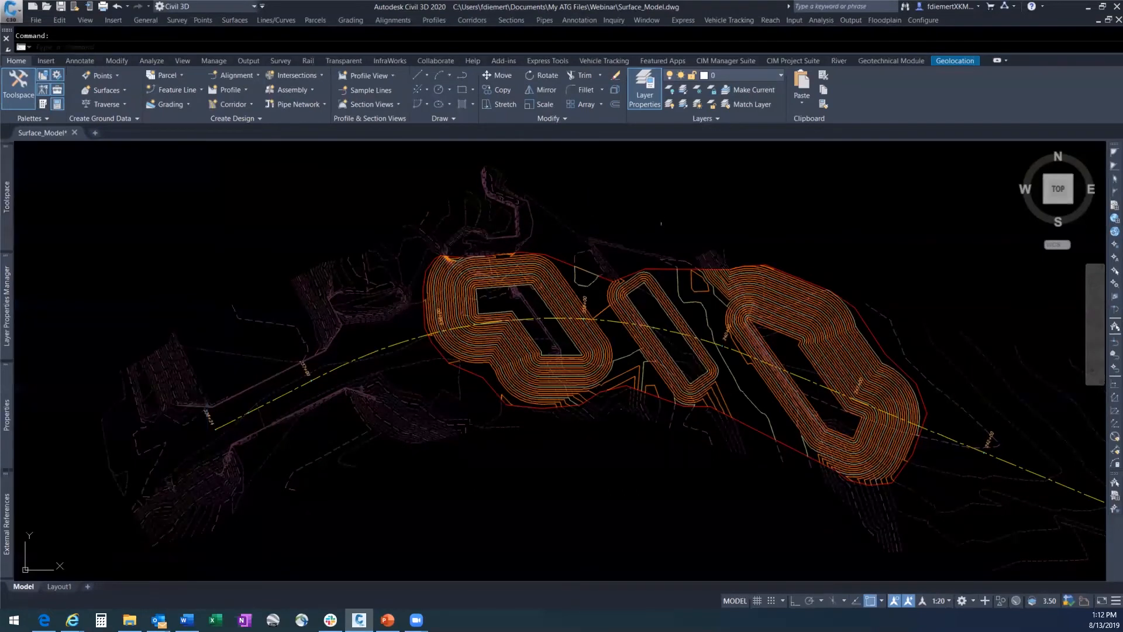
Start a new TIN volume surface from the Volumes Dashboard and name it Volume Surface.
scroll(663, 371, down, 2)
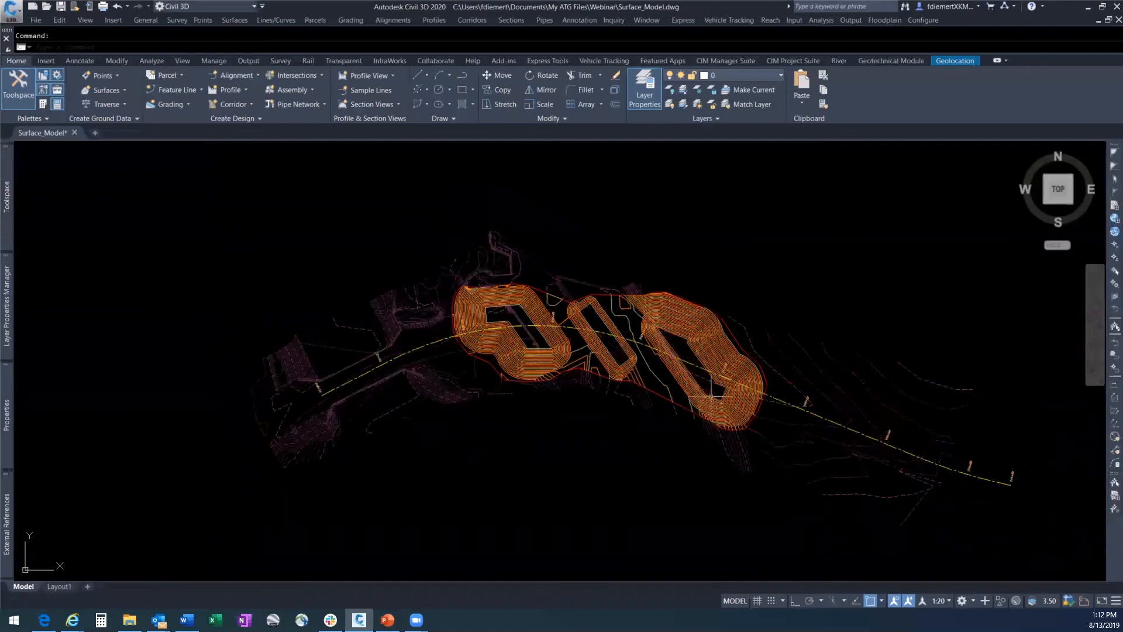
scroll(647, 361, up, 2)
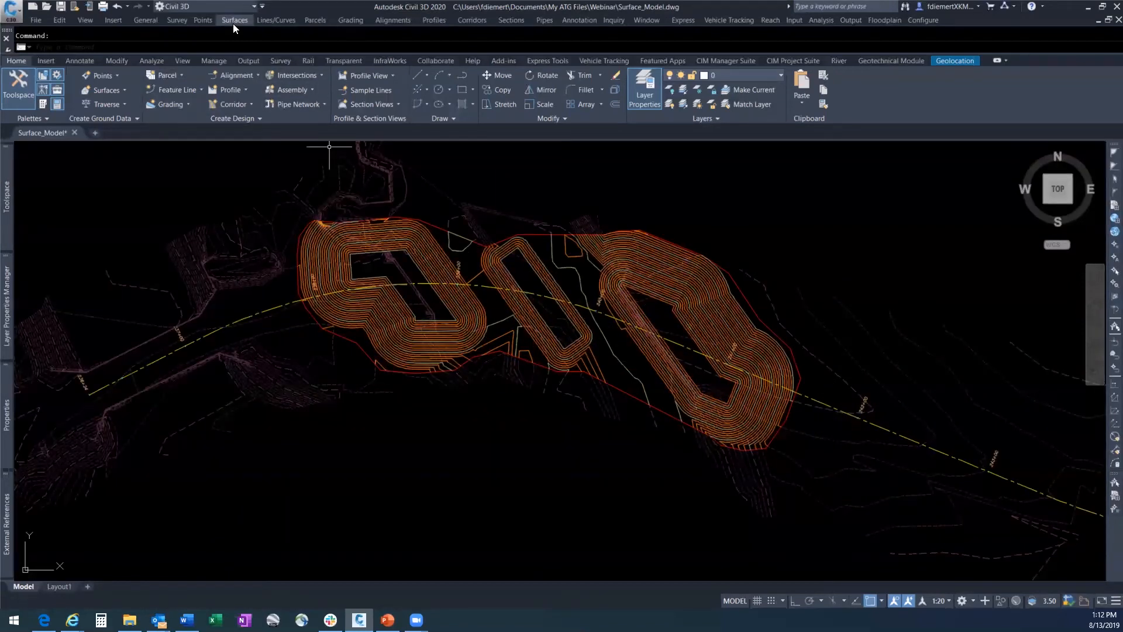
click(155, 61)
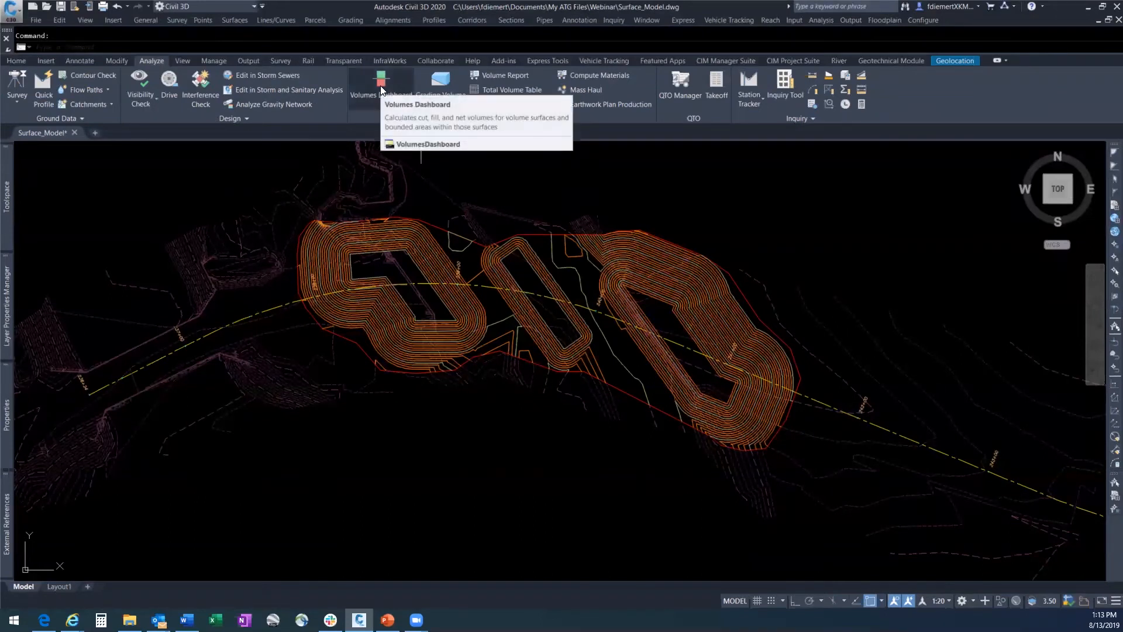
click(380, 86)
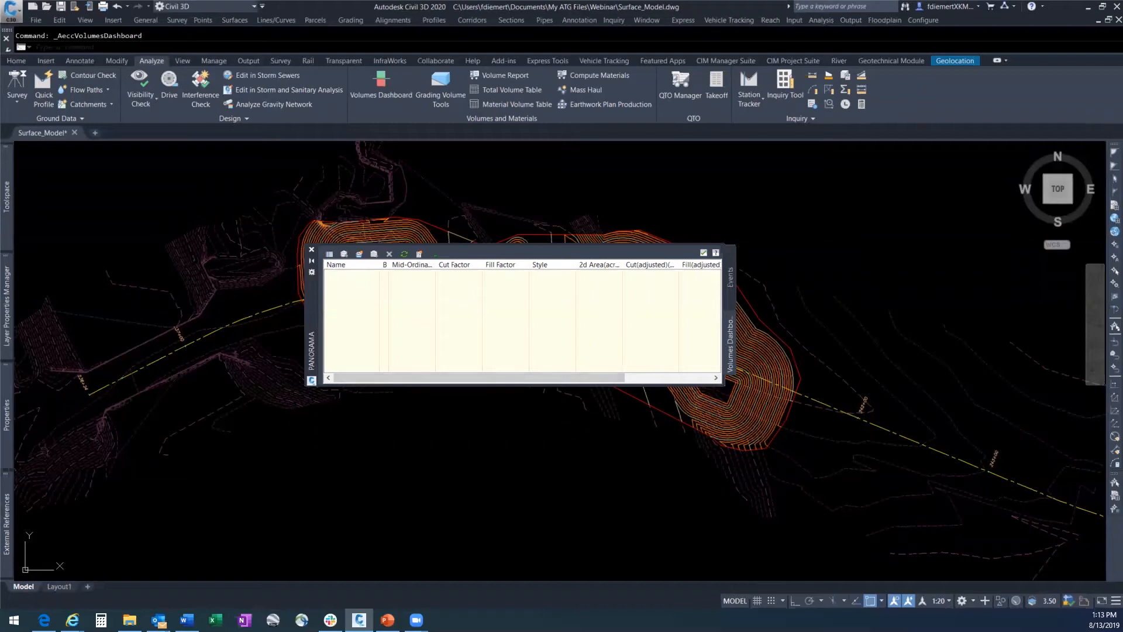
click(359, 255)
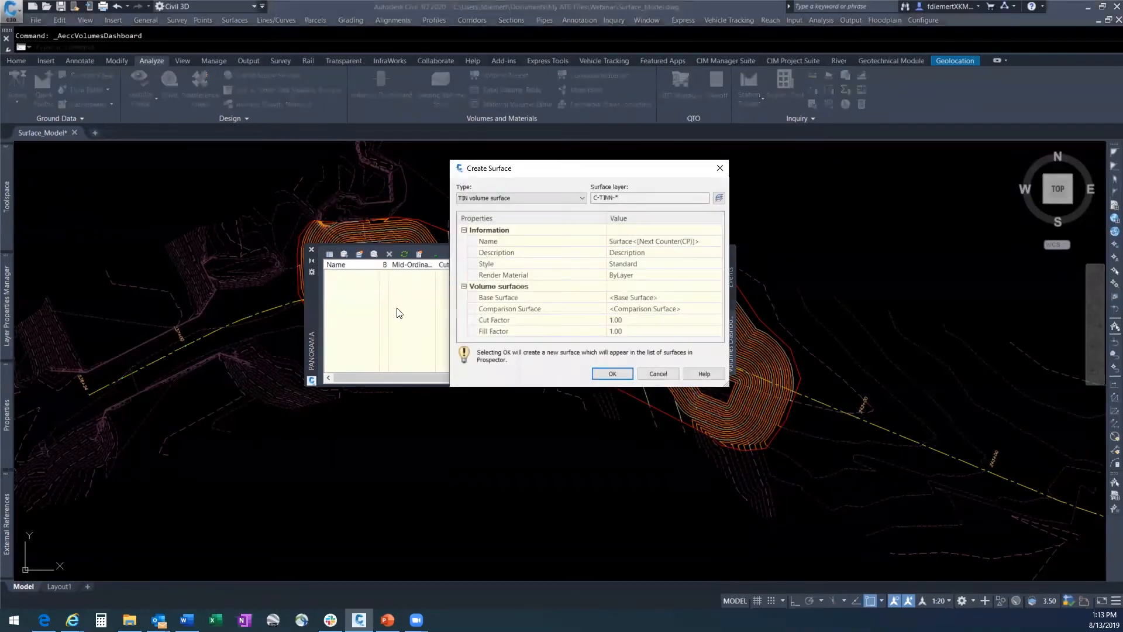
click(671, 242)
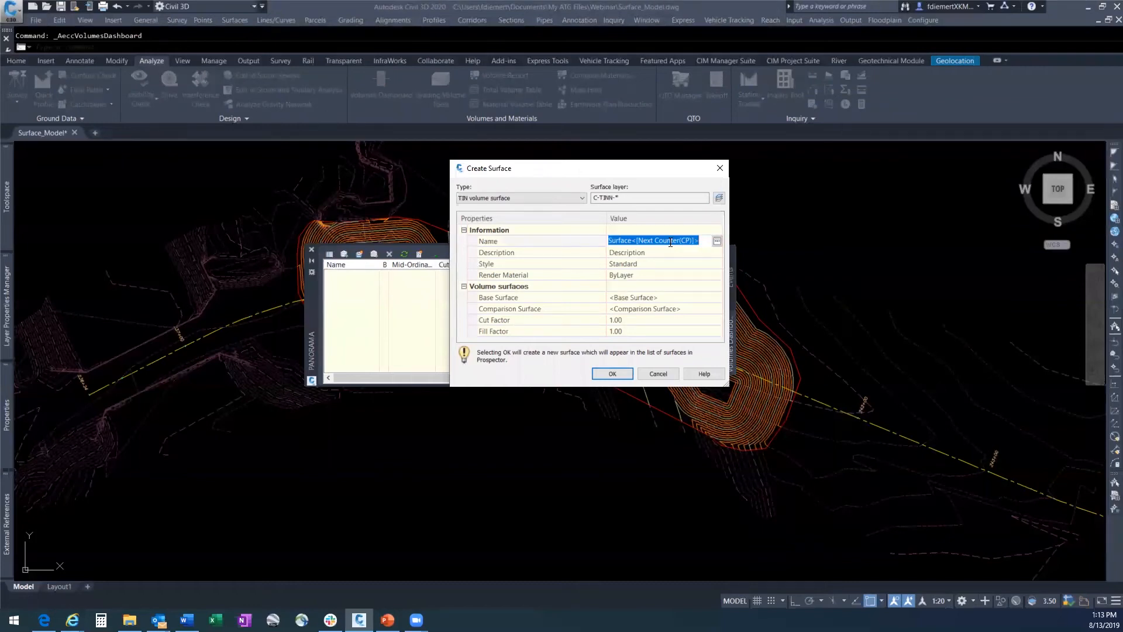
text(Volume Surface)
key(Return)
Assign the Contours 2' and 10' (Null) style to the new volume surface.
click(710, 265)
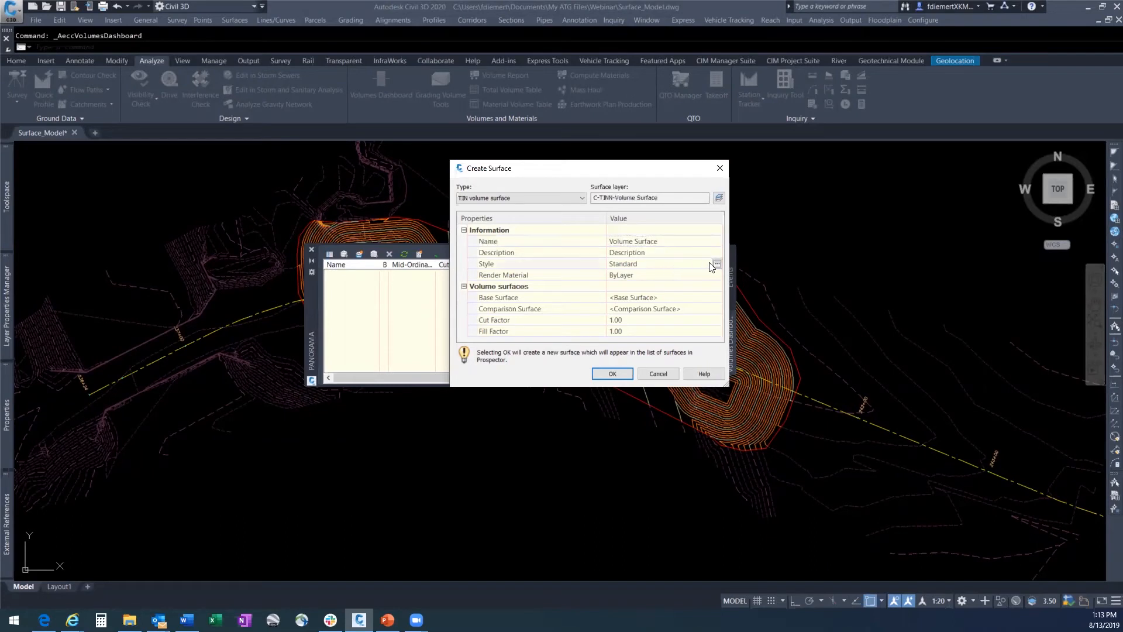
click(717, 264)
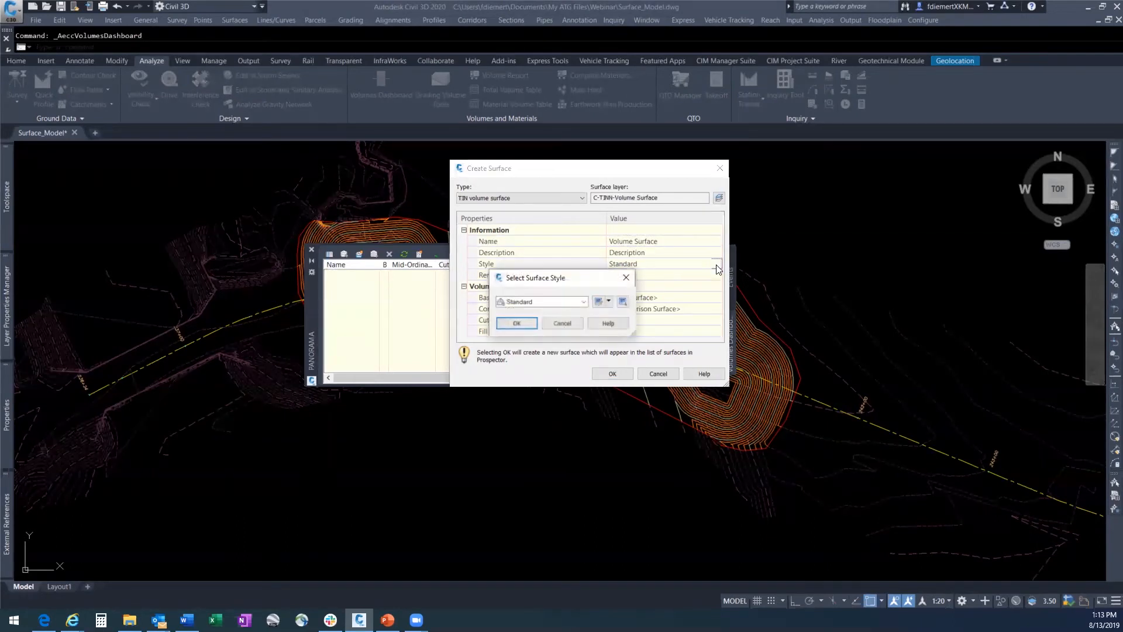
click(584, 302)
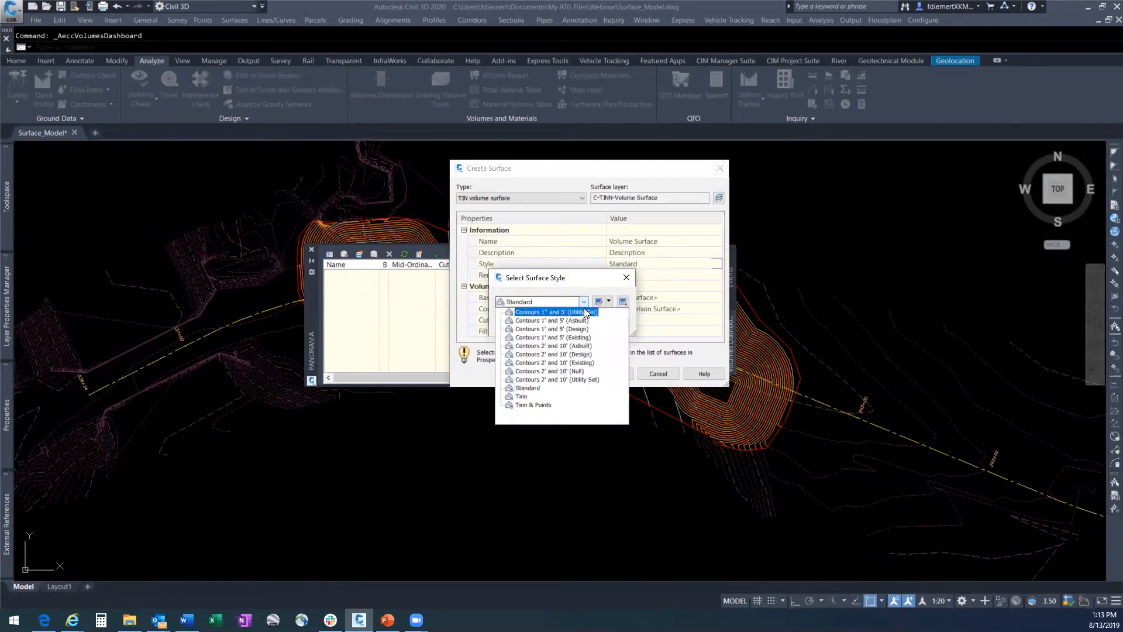
click(577, 375)
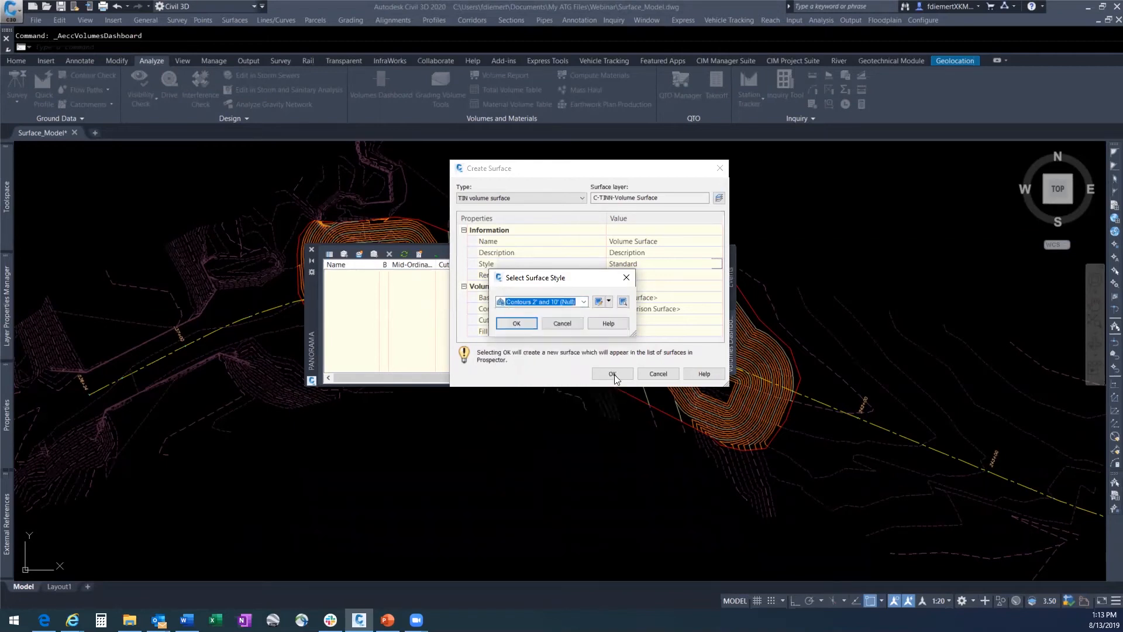
click(517, 324)
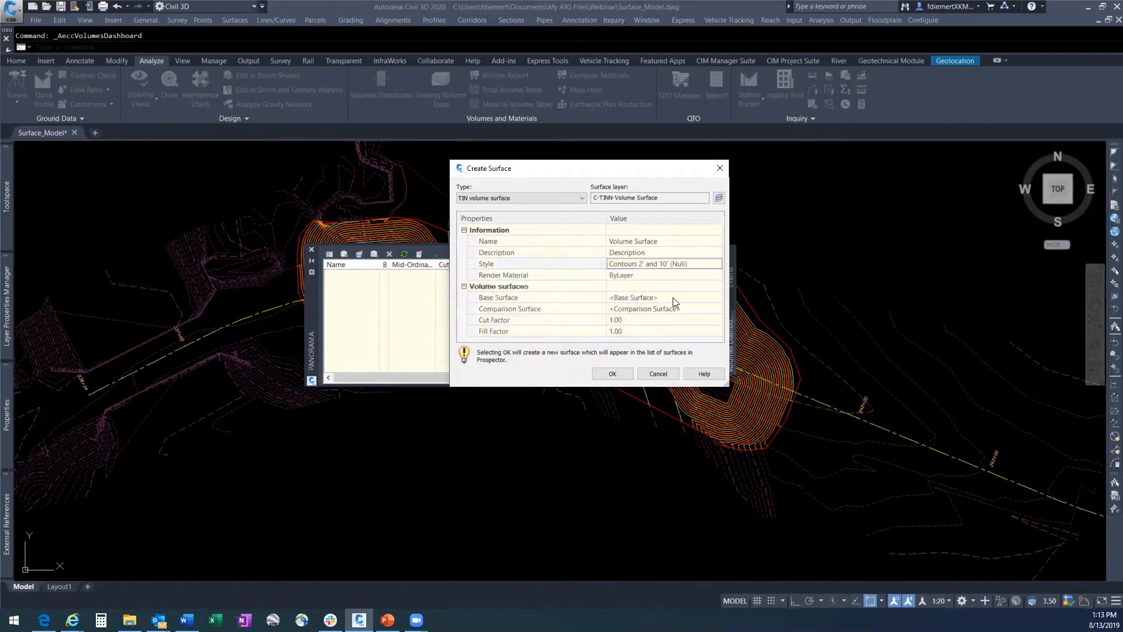
Set EXISTING as the base surface and Combined as the comparison surface, and create the volume surface.
click(650, 298)
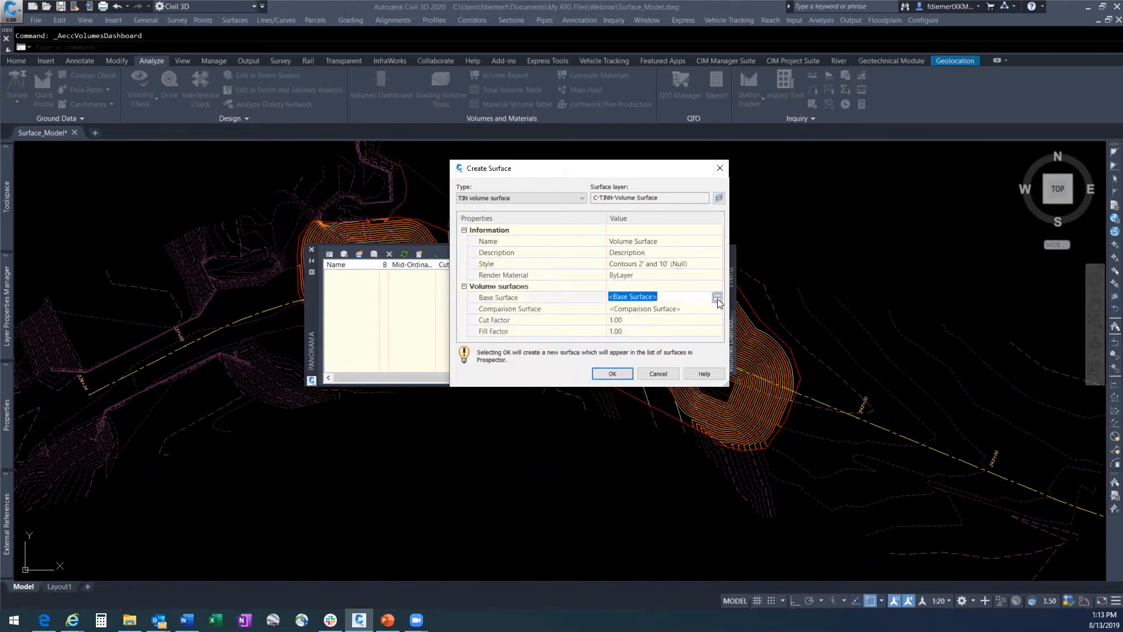
click(717, 298)
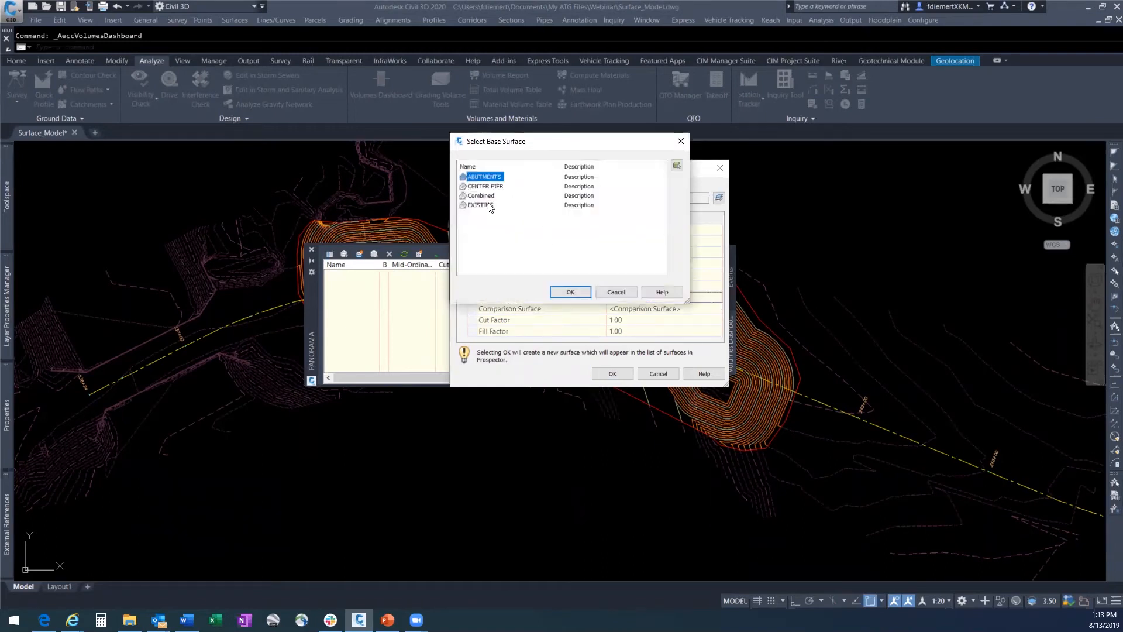
click(486, 205)
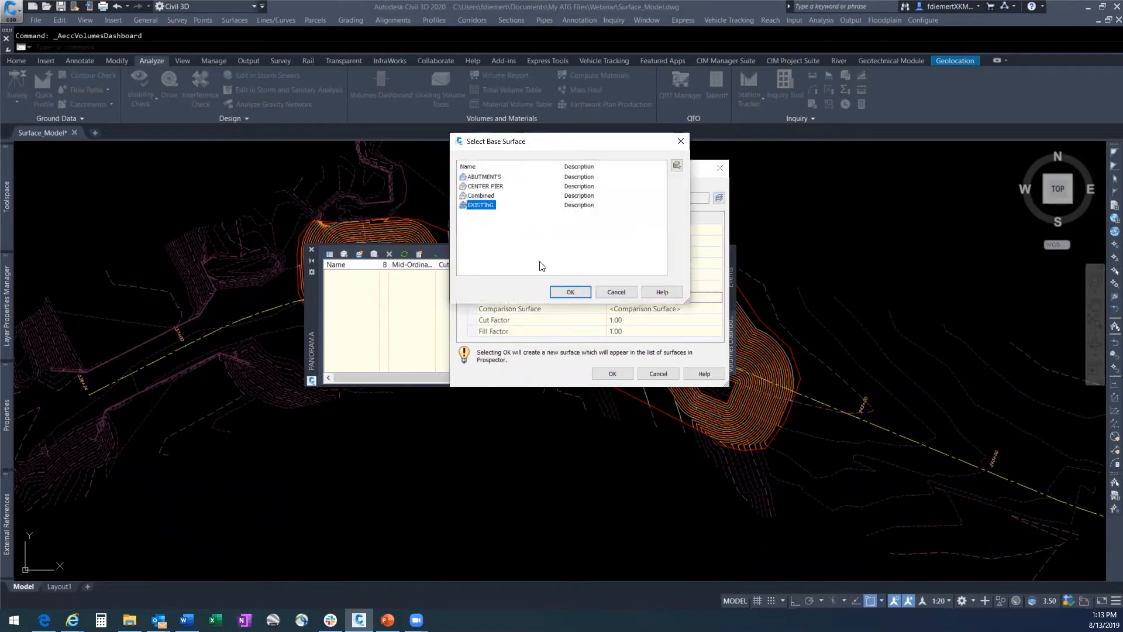
click(571, 292)
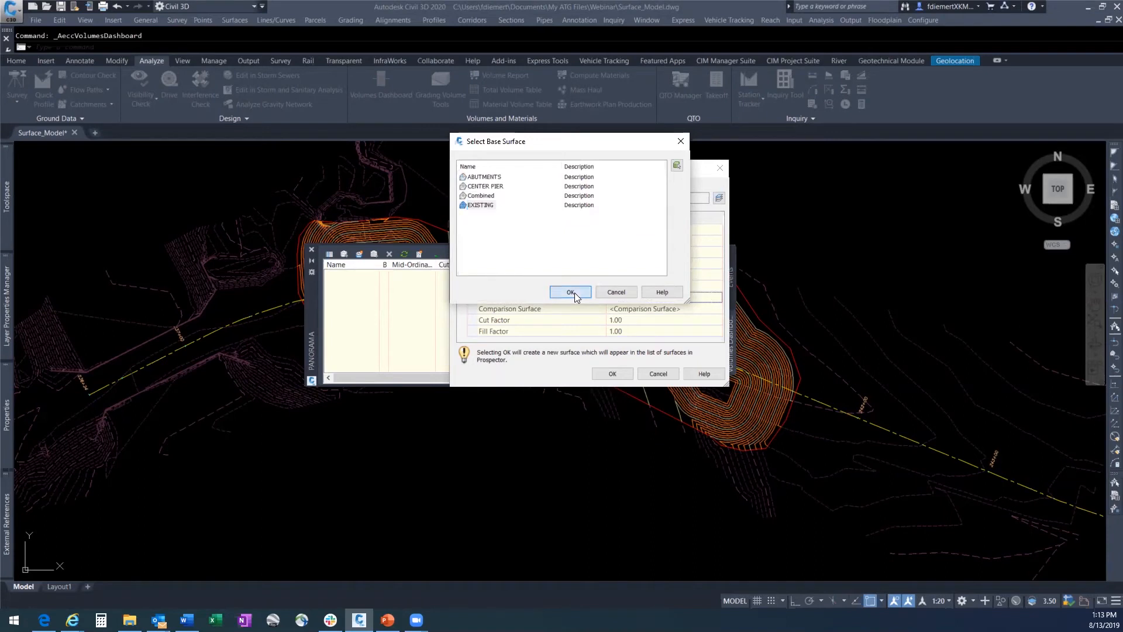
click(694, 310)
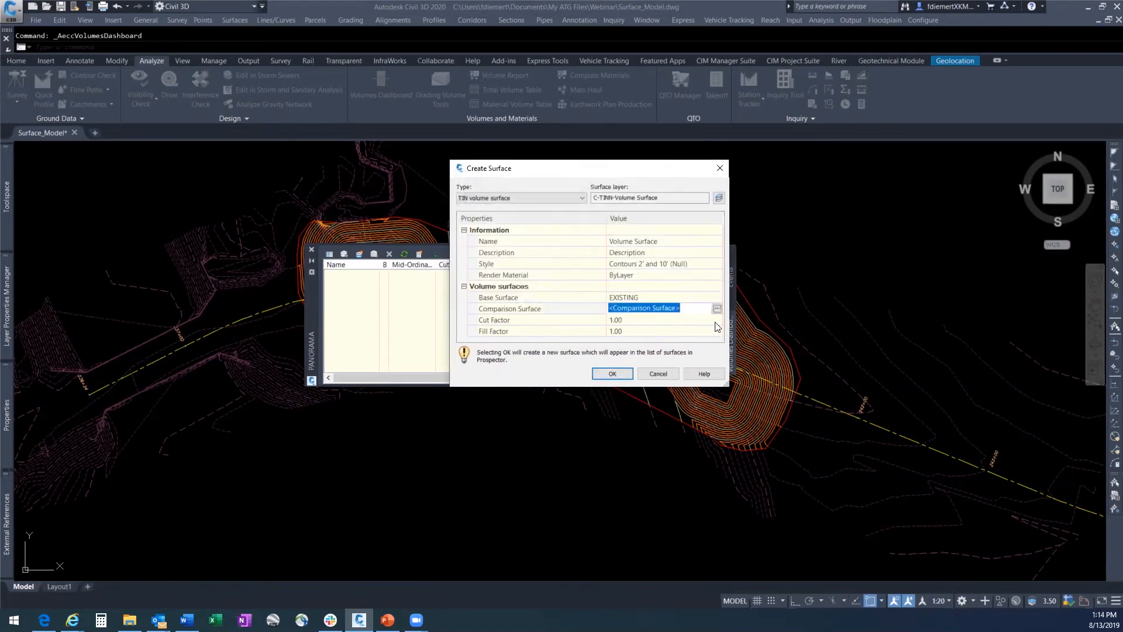
click(717, 308)
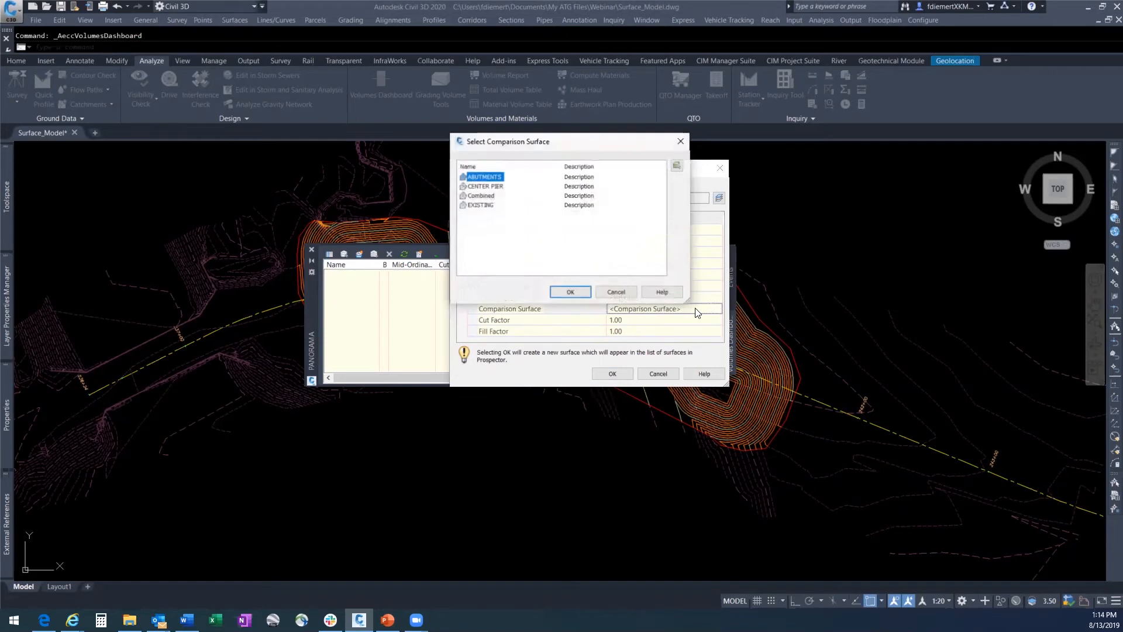
click(484, 197)
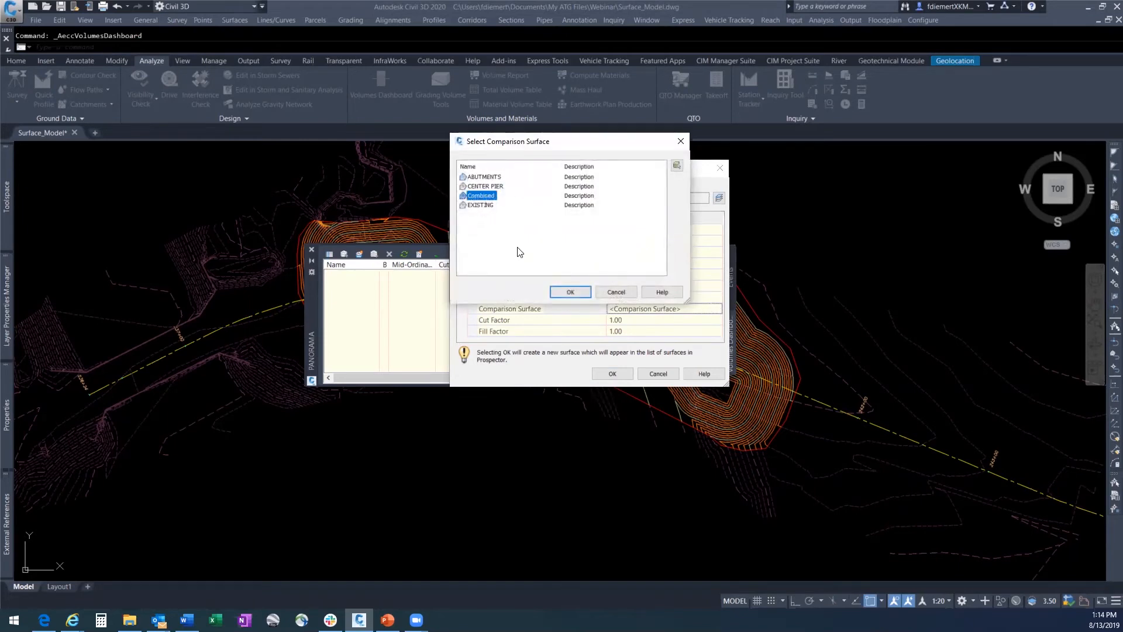
click(570, 292)
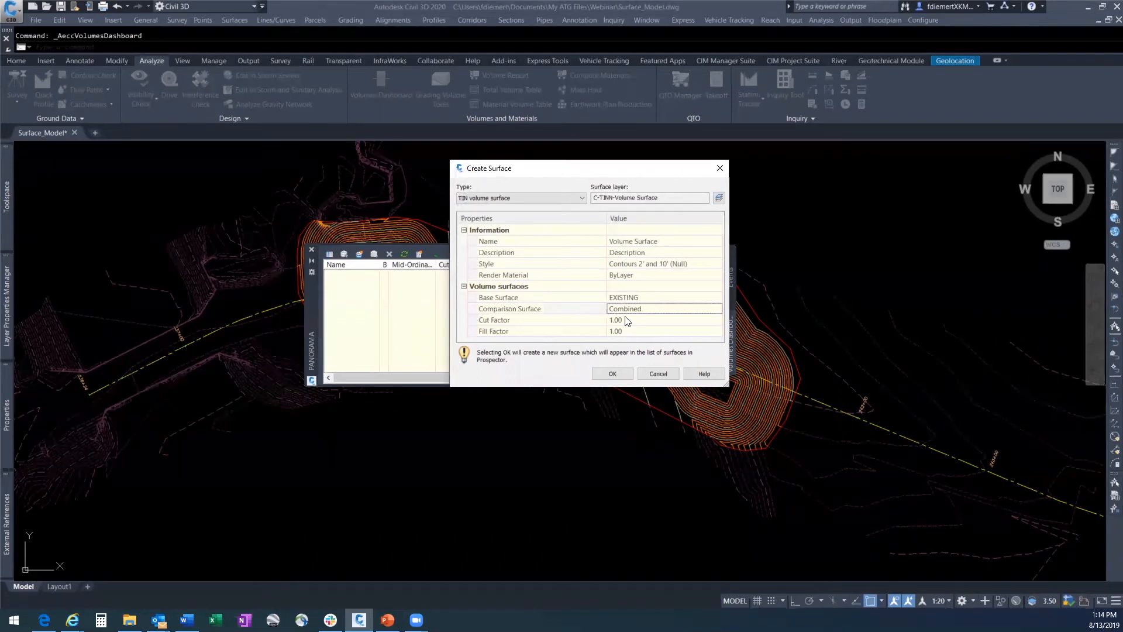
click(612, 374)
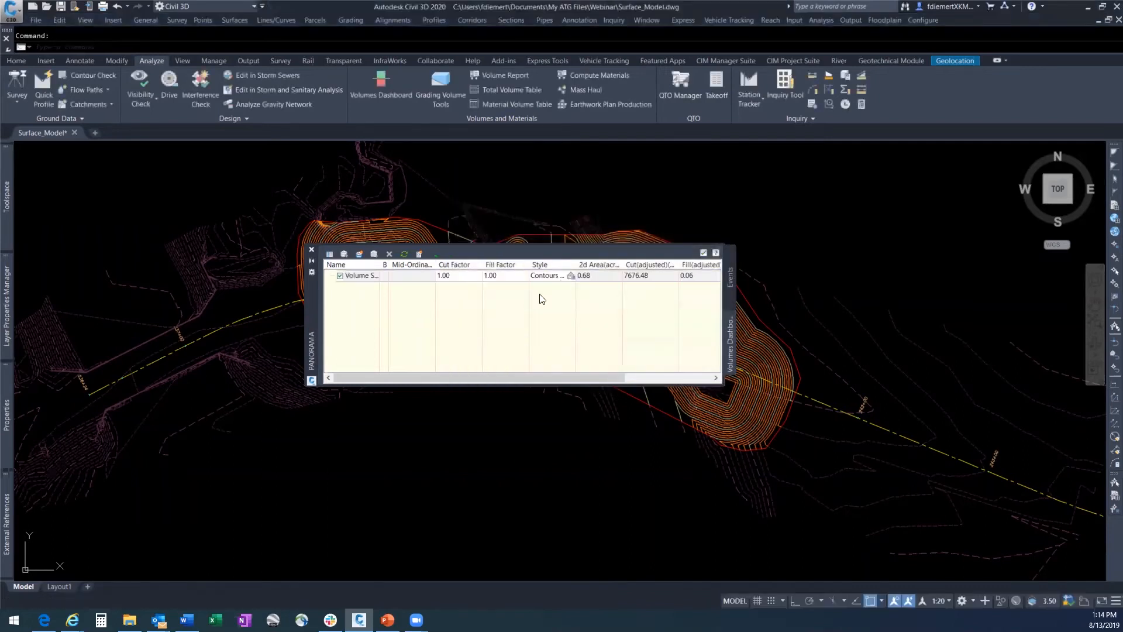
Move the Volumes Dashboard clear of the abutment and pier contours and widen its Name column to fit the full surface name.
drag(315, 300, 414, 433)
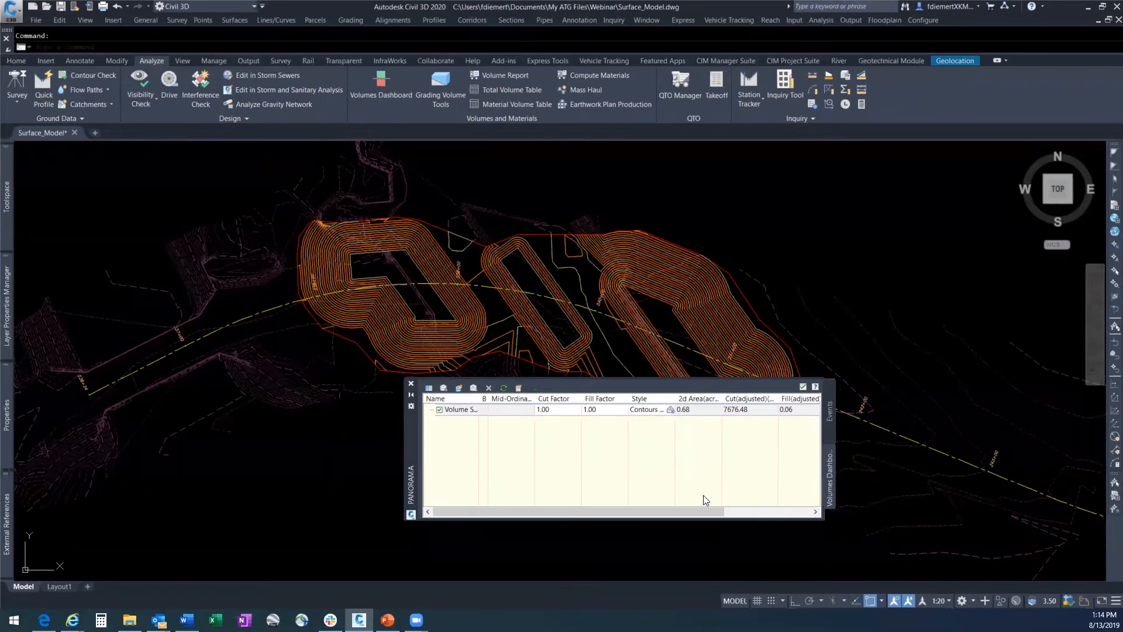
drag(683, 512, 686, 511)
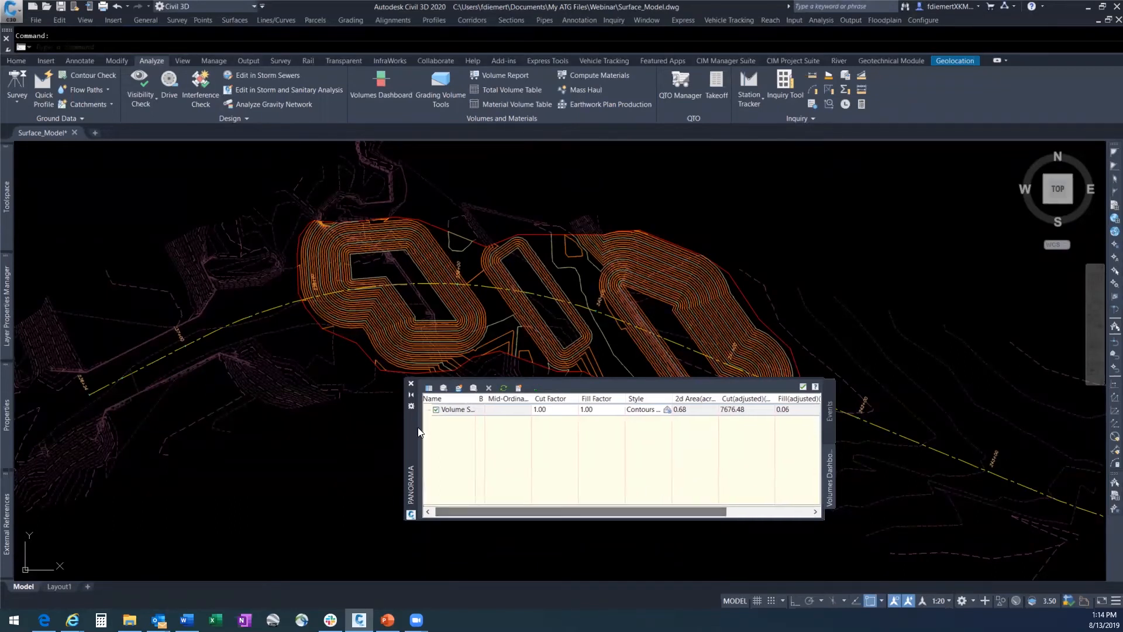
drag(476, 399, 506, 399)
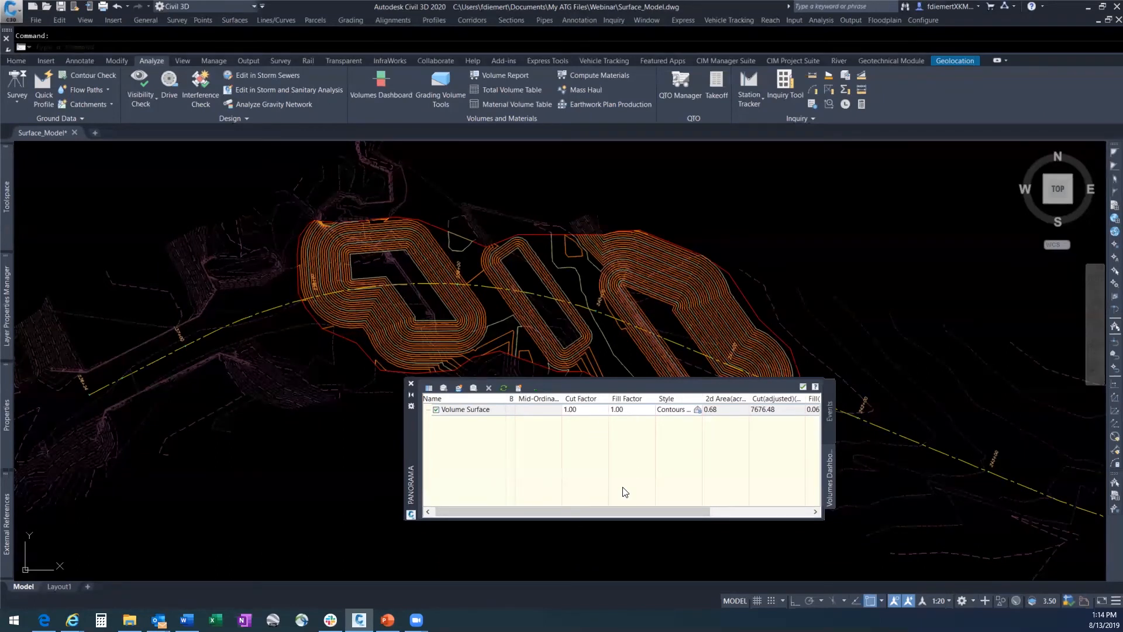
Widen the Style, 2d Area, Cut, Fill and Net columns of the Volumes Dashboard to fit their full headings and values.
drag(623, 511, 685, 513)
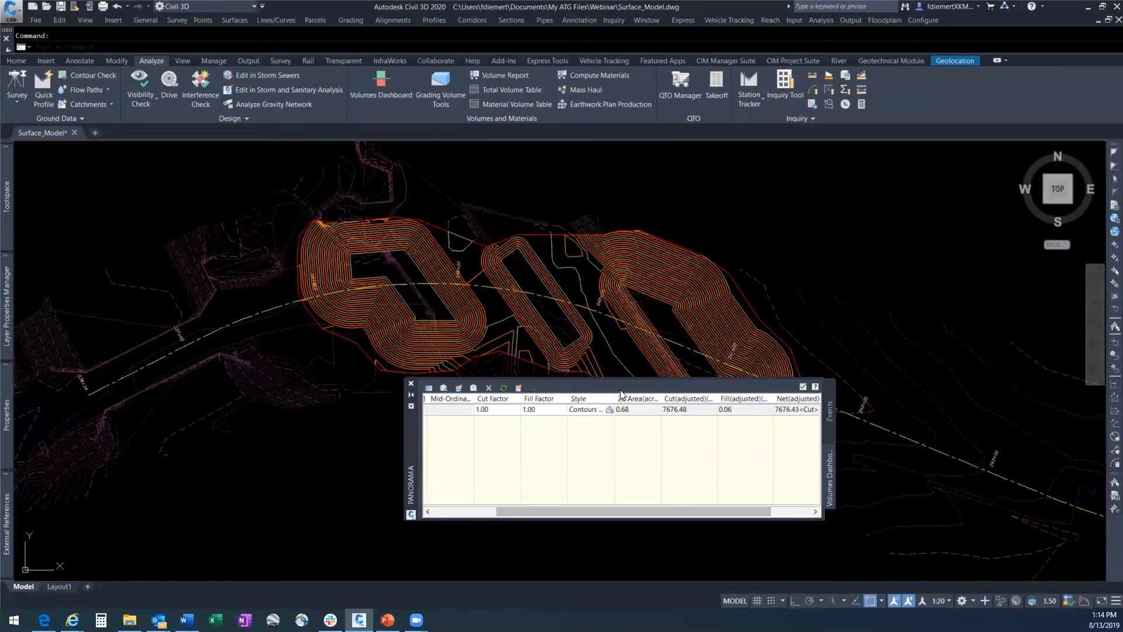
drag(614, 396, 663, 400)
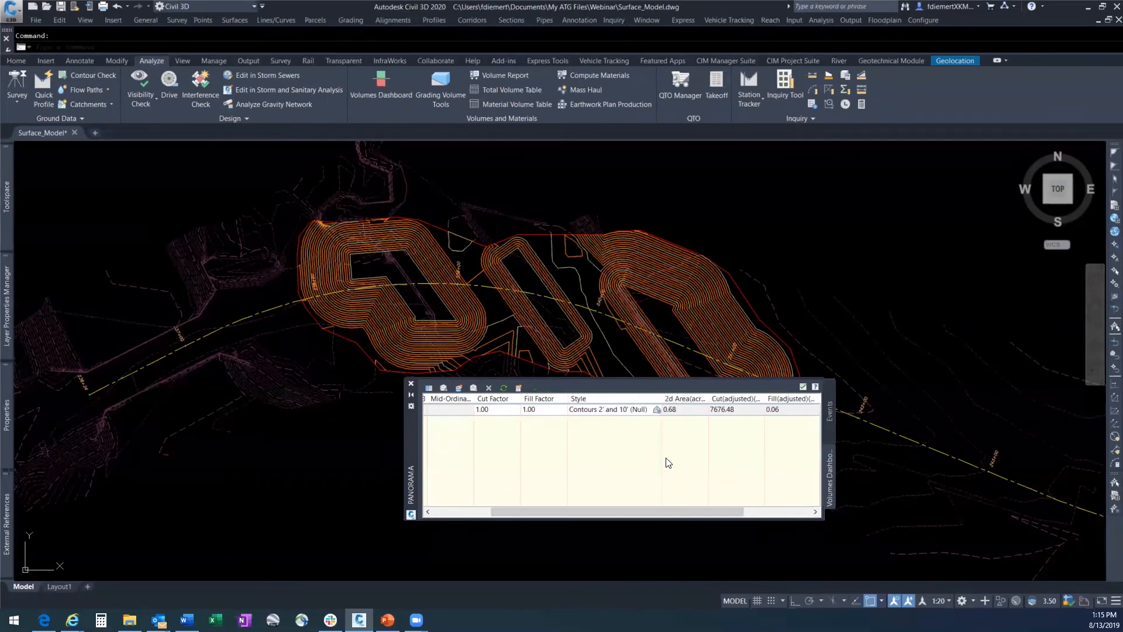
drag(674, 513, 722, 513)
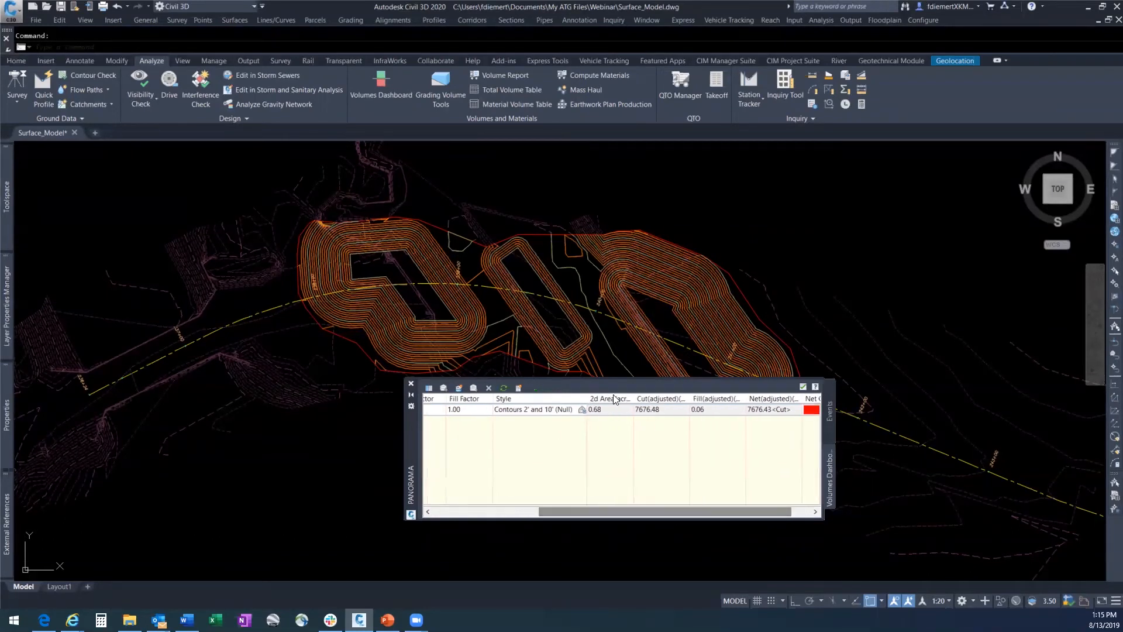
drag(632, 396, 663, 397)
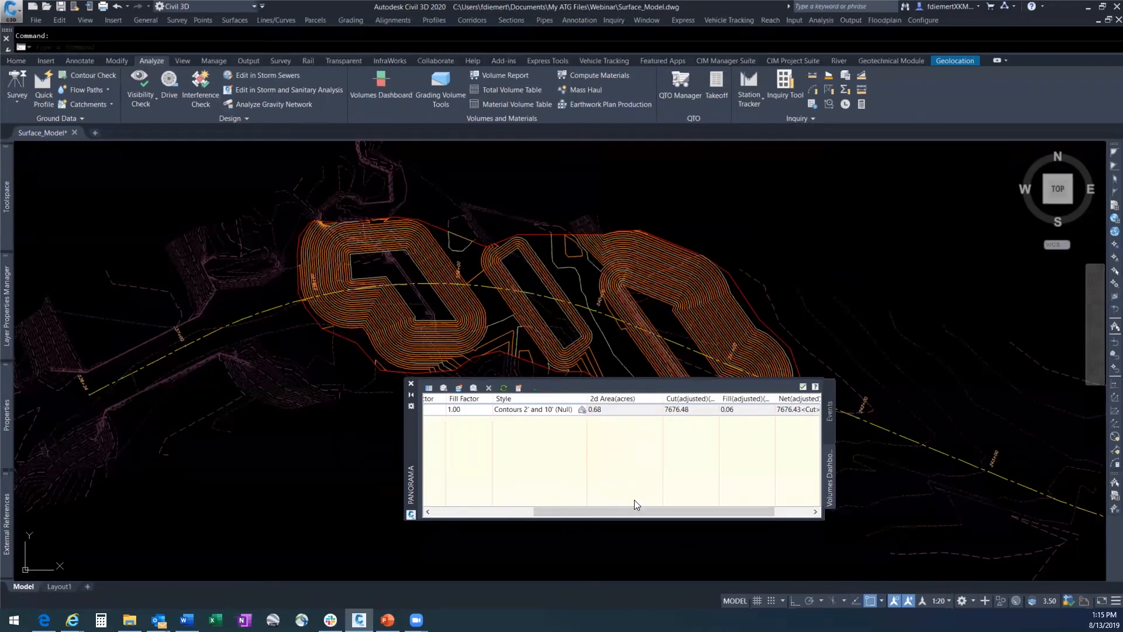
drag(720, 399, 752, 399)
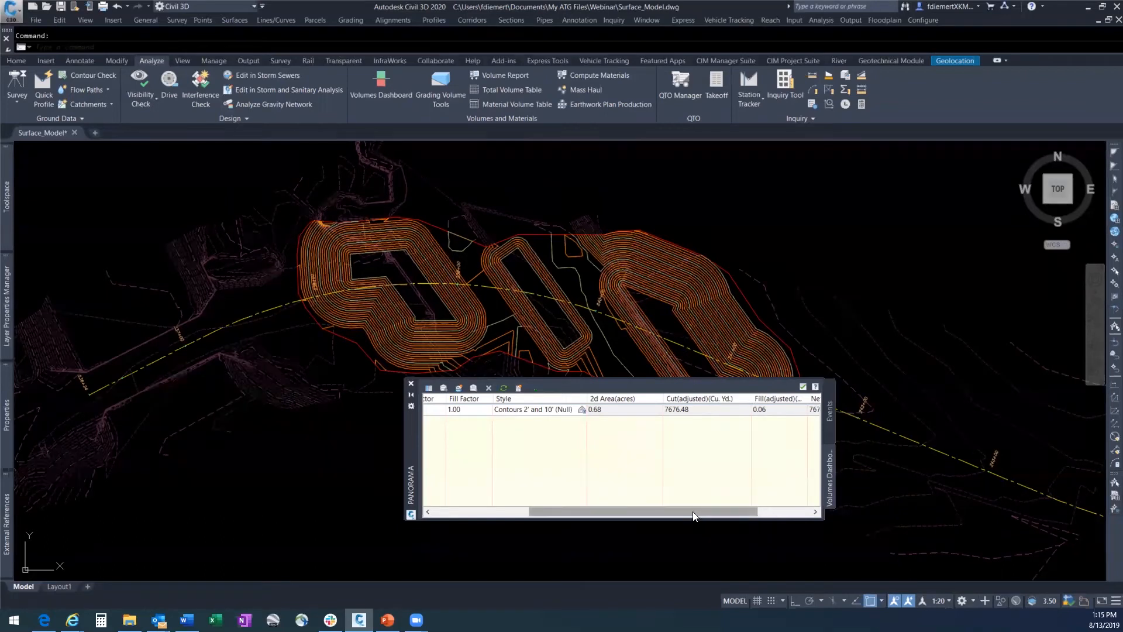
drag(695, 508, 741, 509)
drag(725, 399, 741, 399)
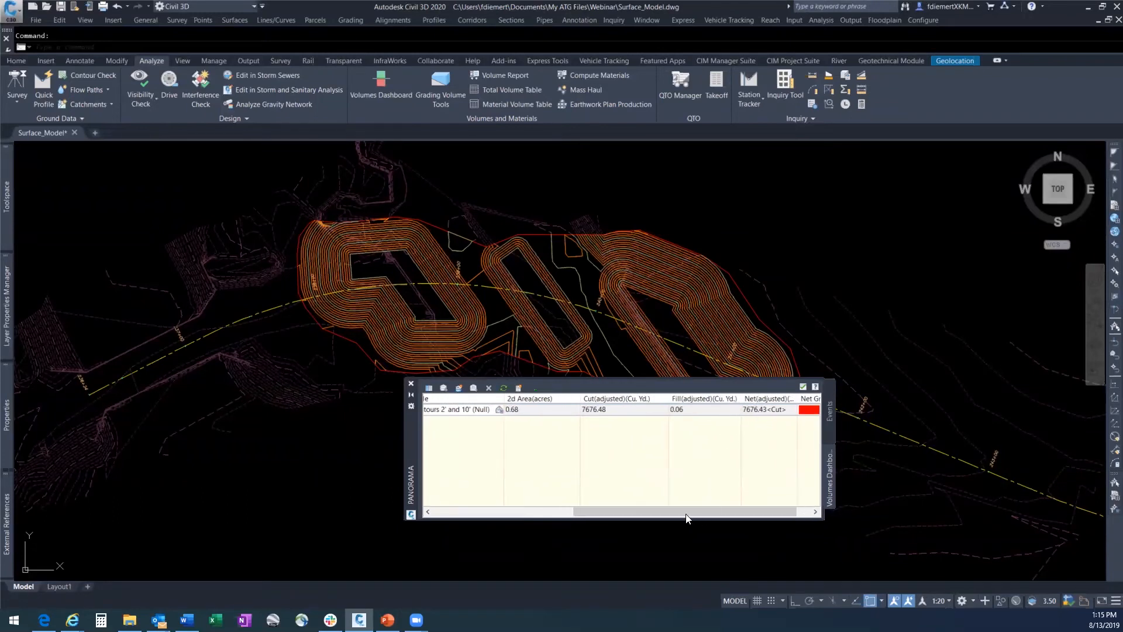
drag(687, 513, 708, 513)
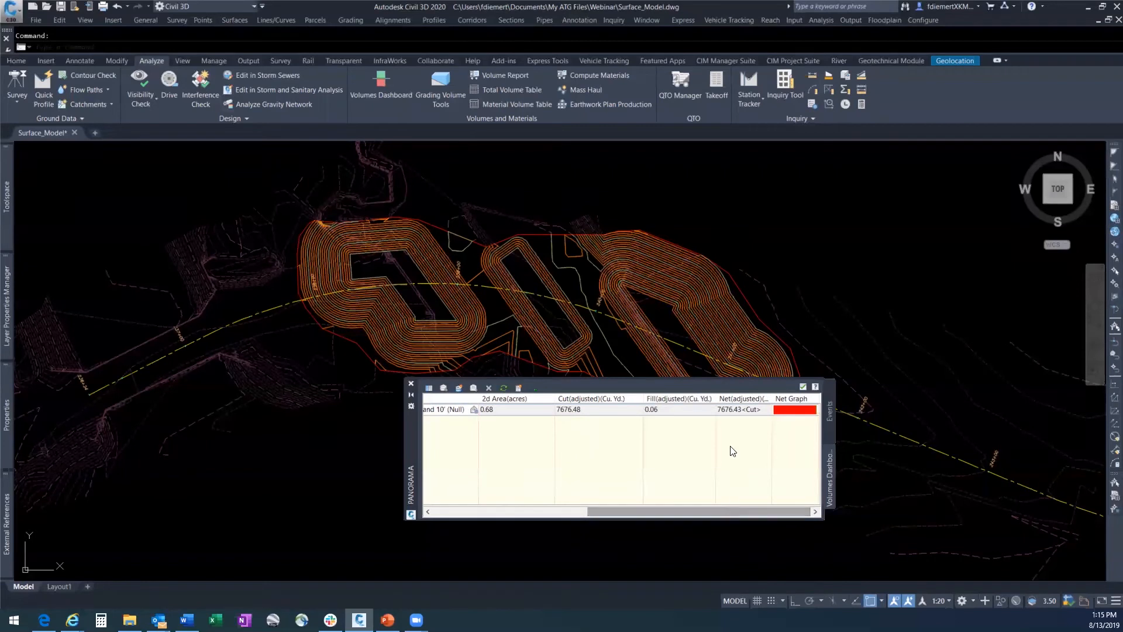
drag(768, 398, 799, 400)
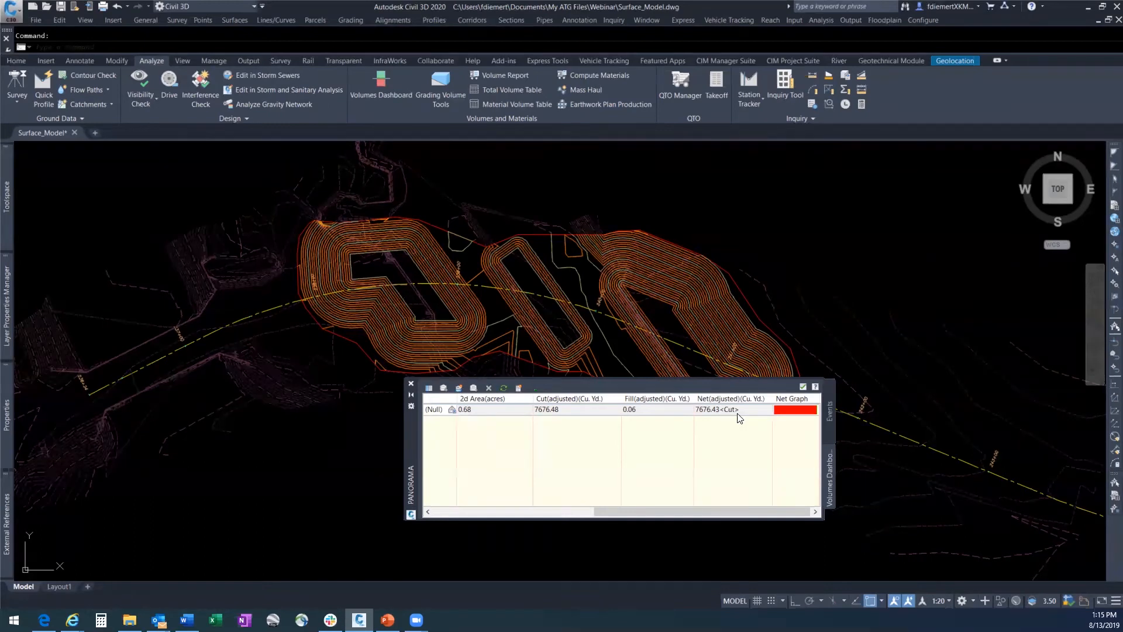
Generate the Cut/Fill Report, insert a Cut/Fill Summary in the empty area northeast of the contours, and close the Volumes Dashboard.
click(519, 389)
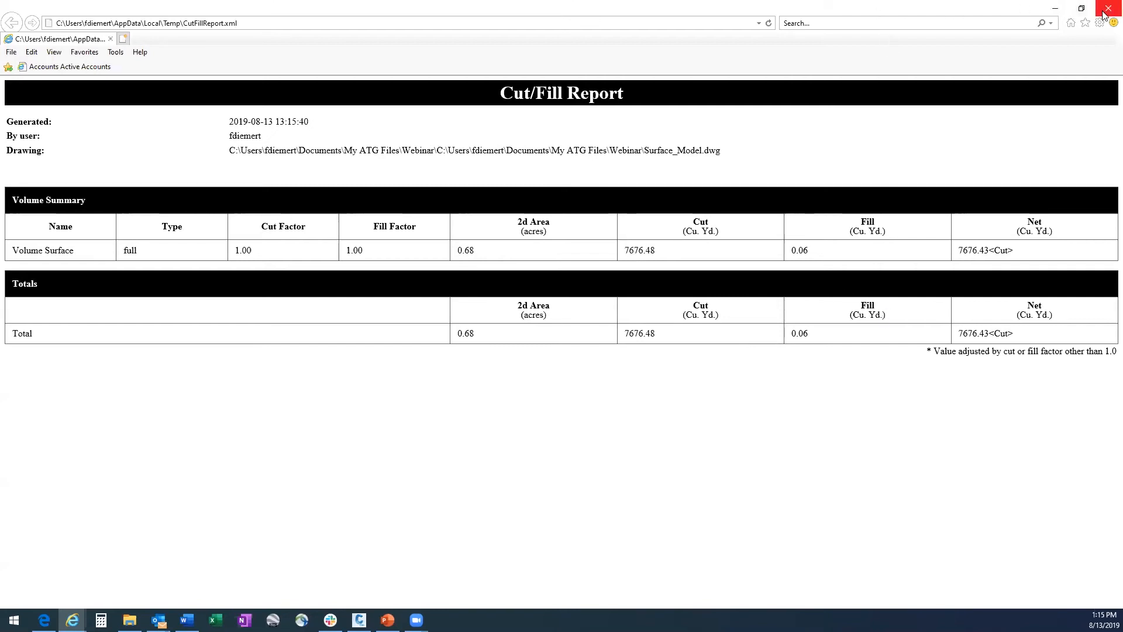
click(1062, 14)
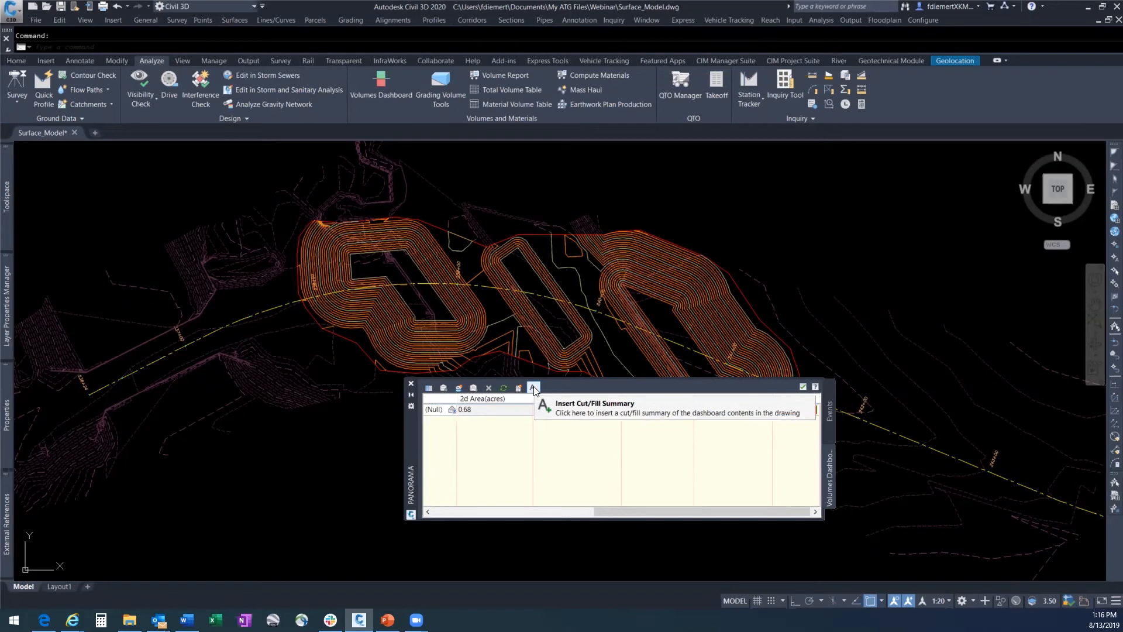
click(533, 388)
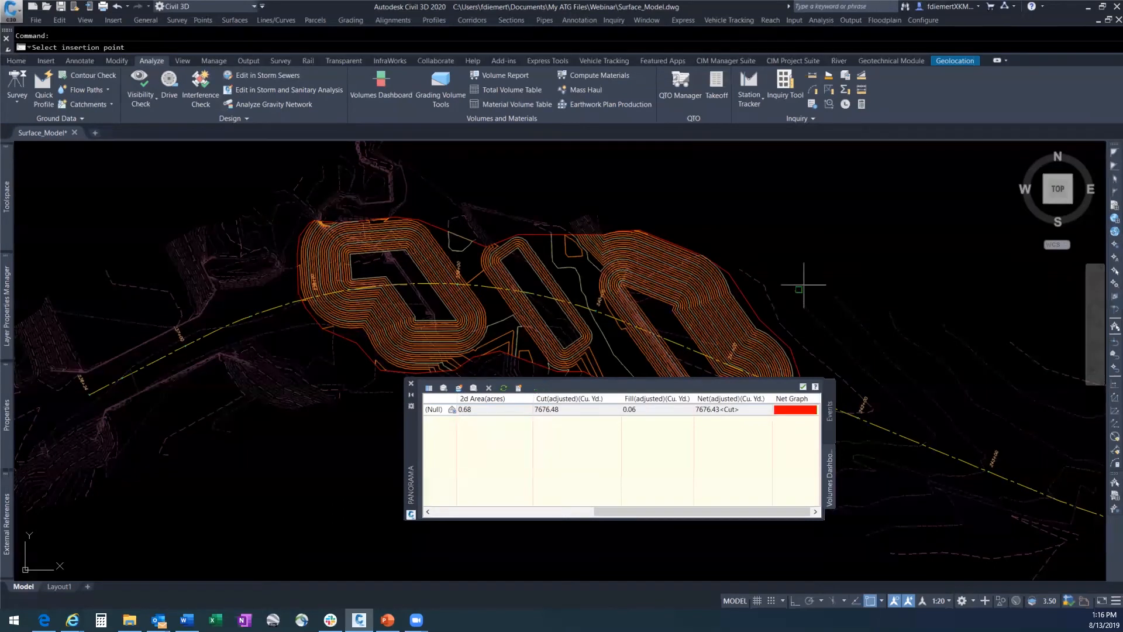
click(801, 209)
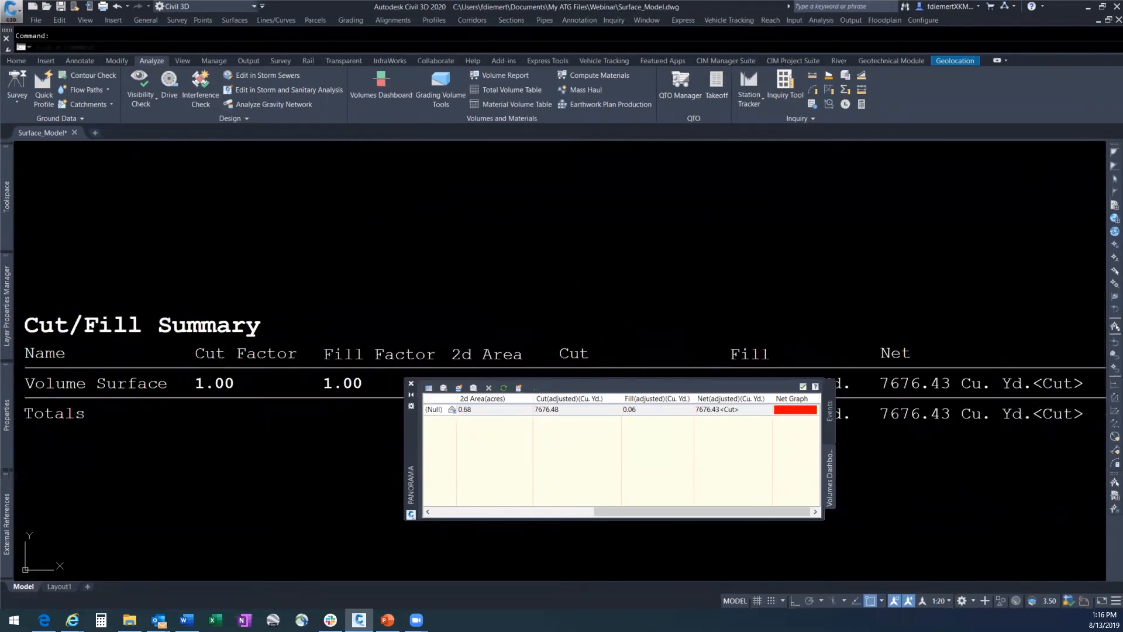
click(411, 384)
scroll(656, 213, down, 2)
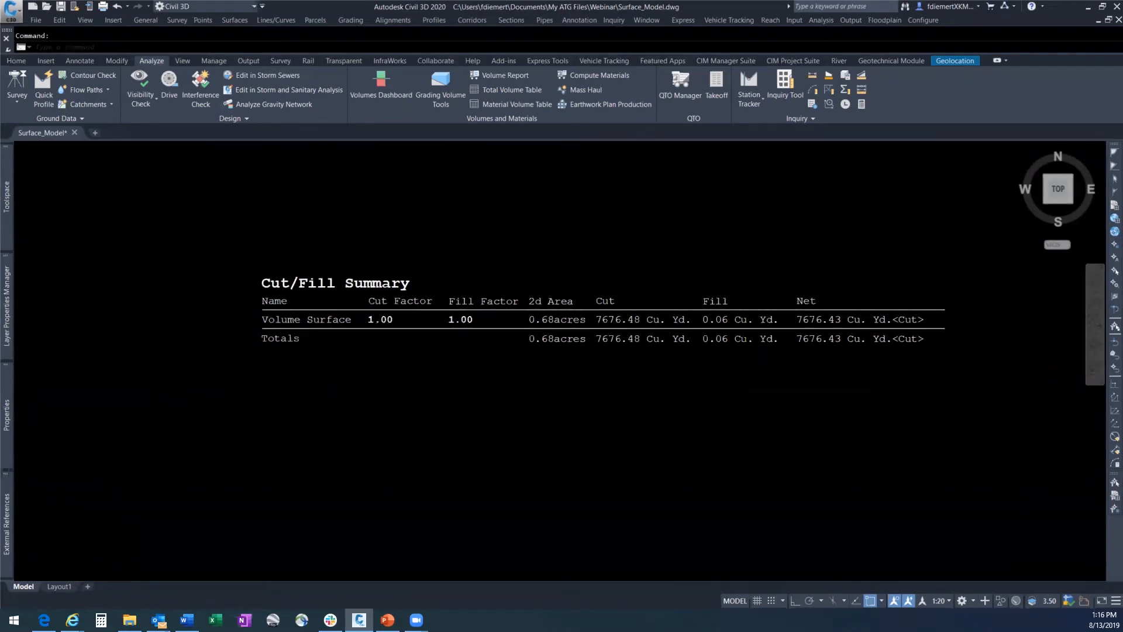
scroll(727, 383, down, 2)
scroll(727, 383, down, 10)
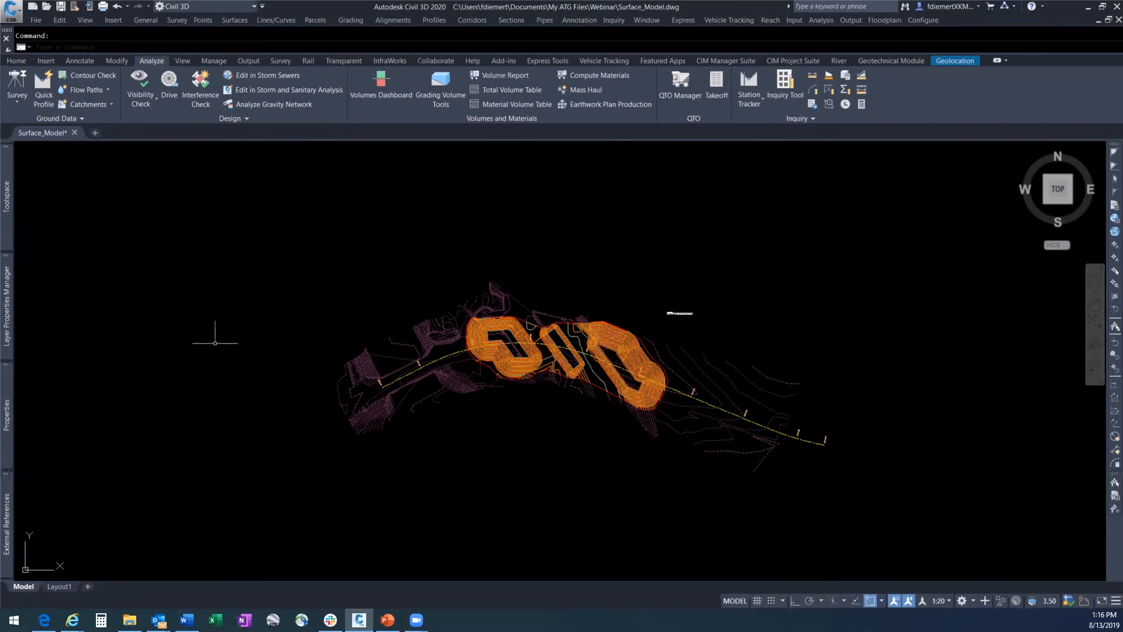
Delete Volume Surface and the Combined surface from the drawing.
mouse_move(5, 211)
click(93, 249)
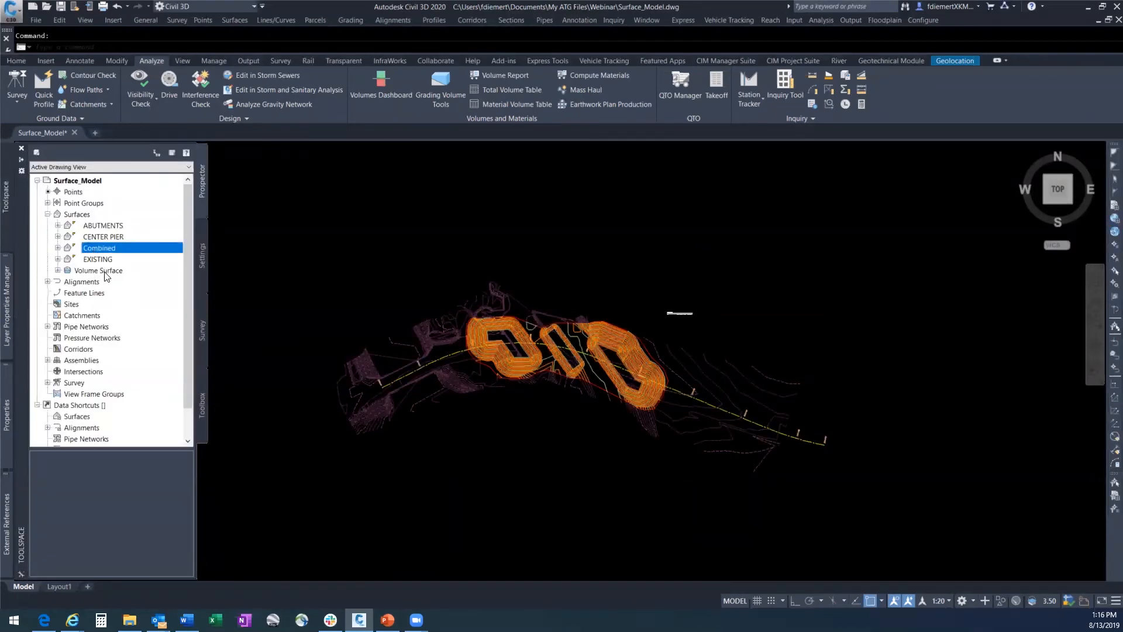
click(98, 270)
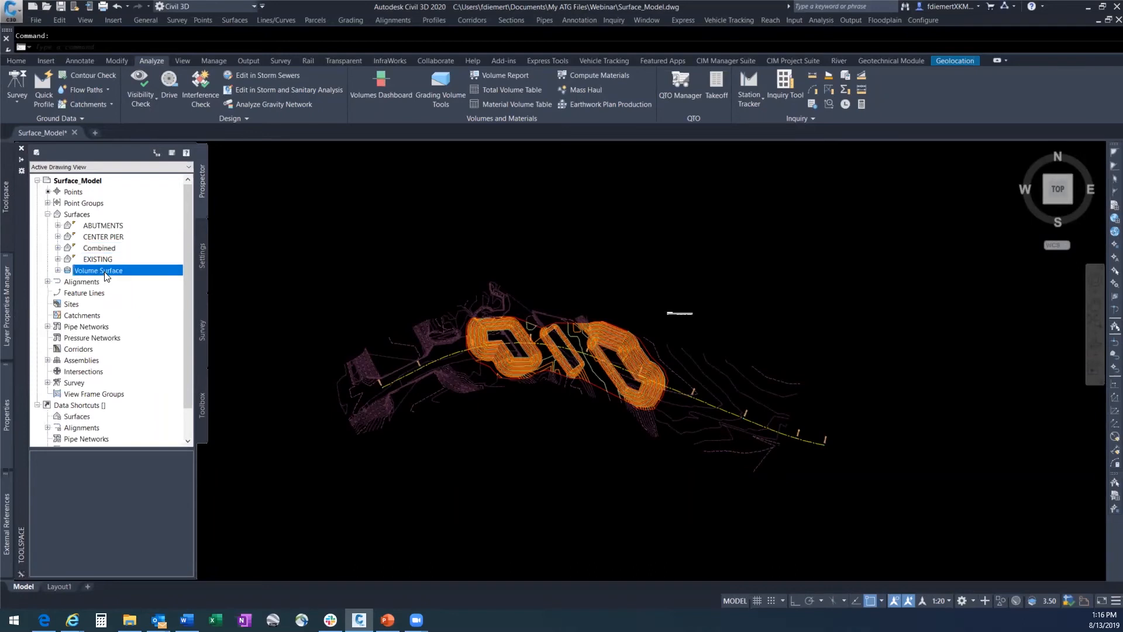
right_click(106, 273)
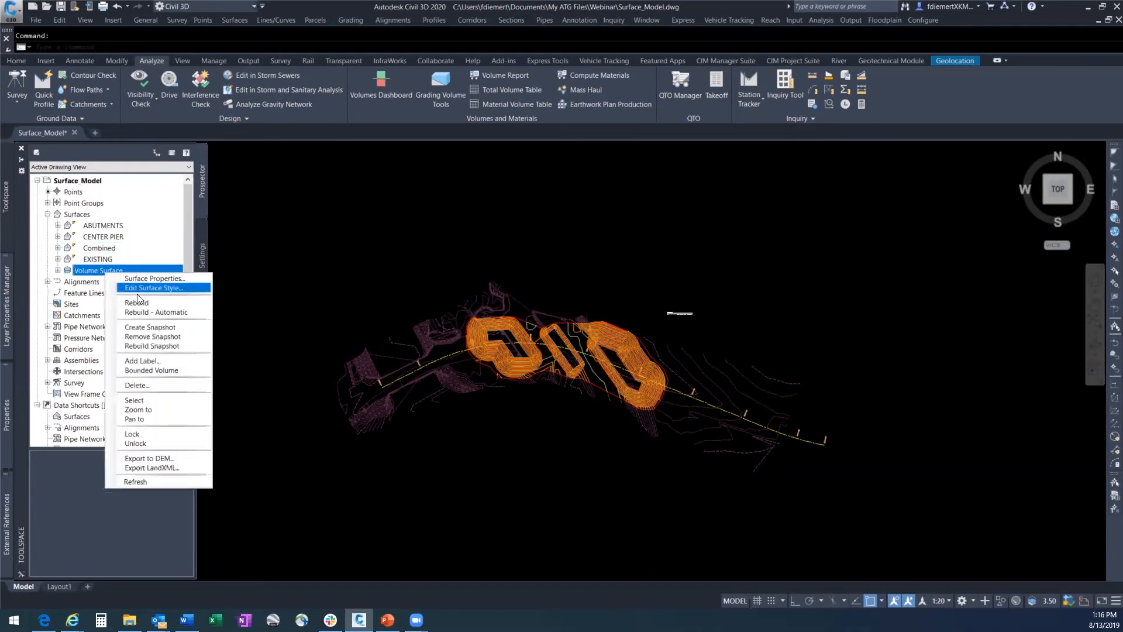
click(136, 386)
click(577, 337)
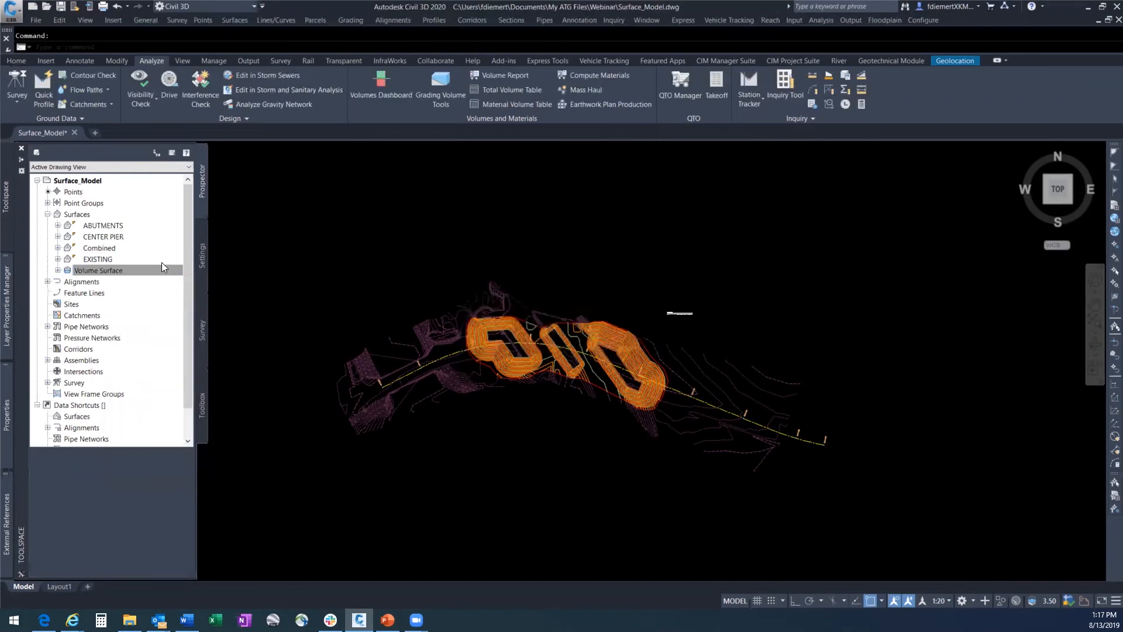
click(95, 249)
right_click(94, 249)
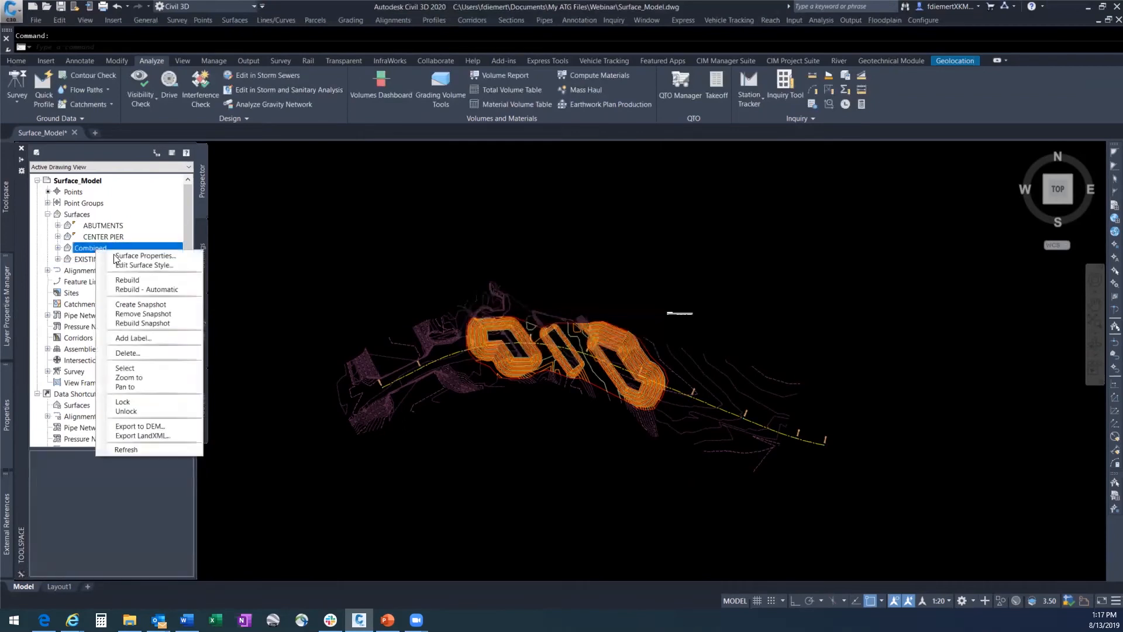
click(137, 352)
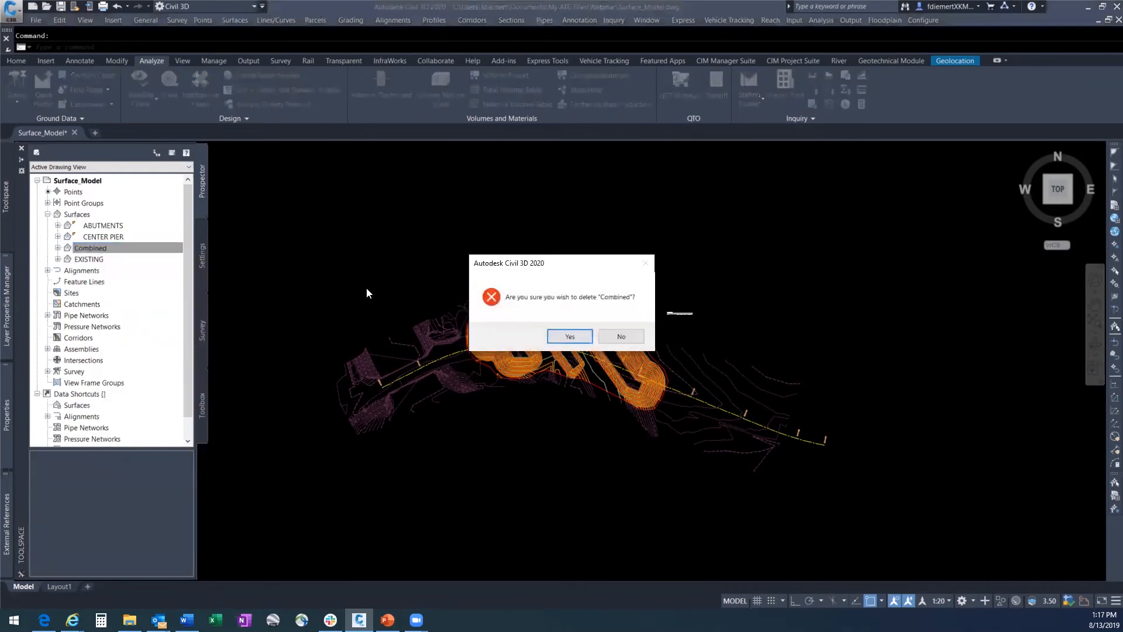
click(569, 338)
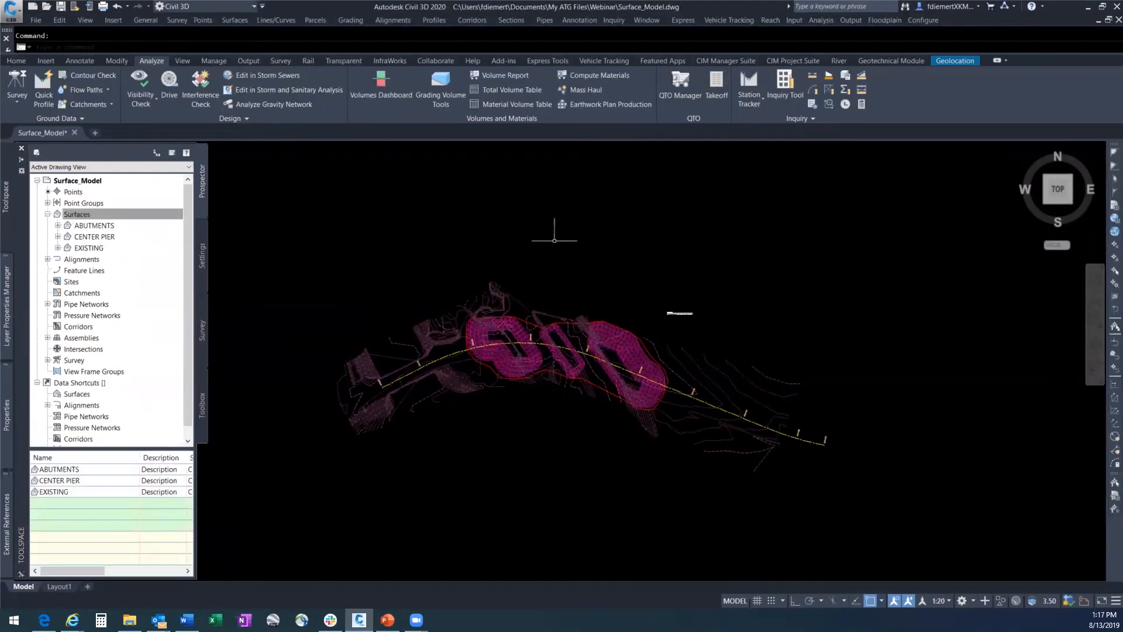
Erase the Cut/Fill Summary text from the drawing.
scroll(579, 333, up, 5)
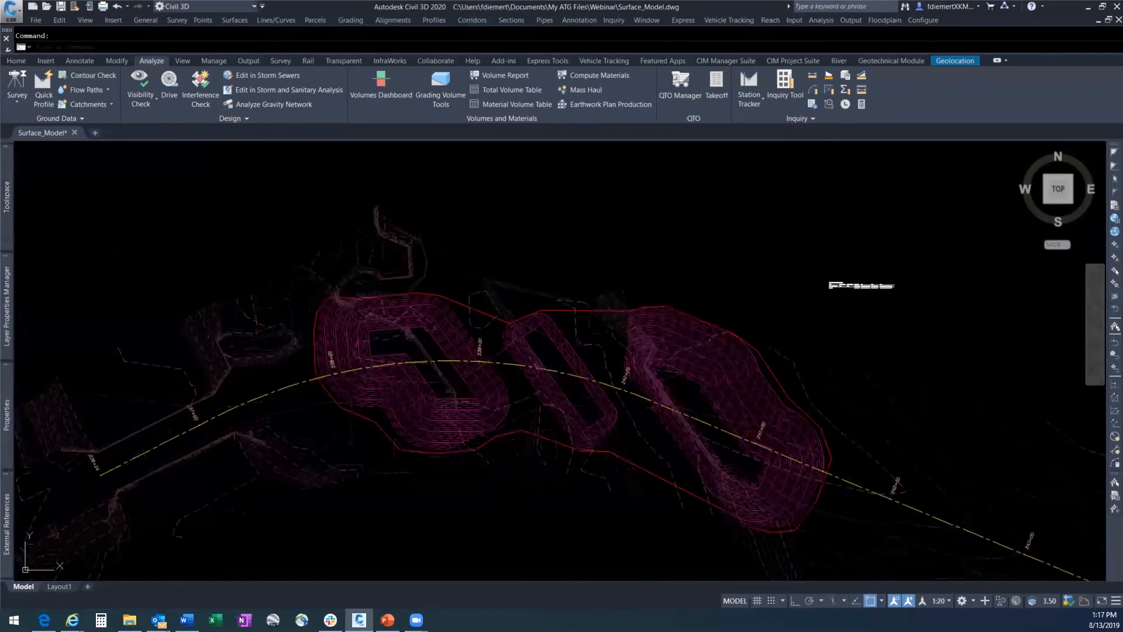
scroll(752, 326, down, 3)
scroll(772, 301, up, 8)
click(779, 296)
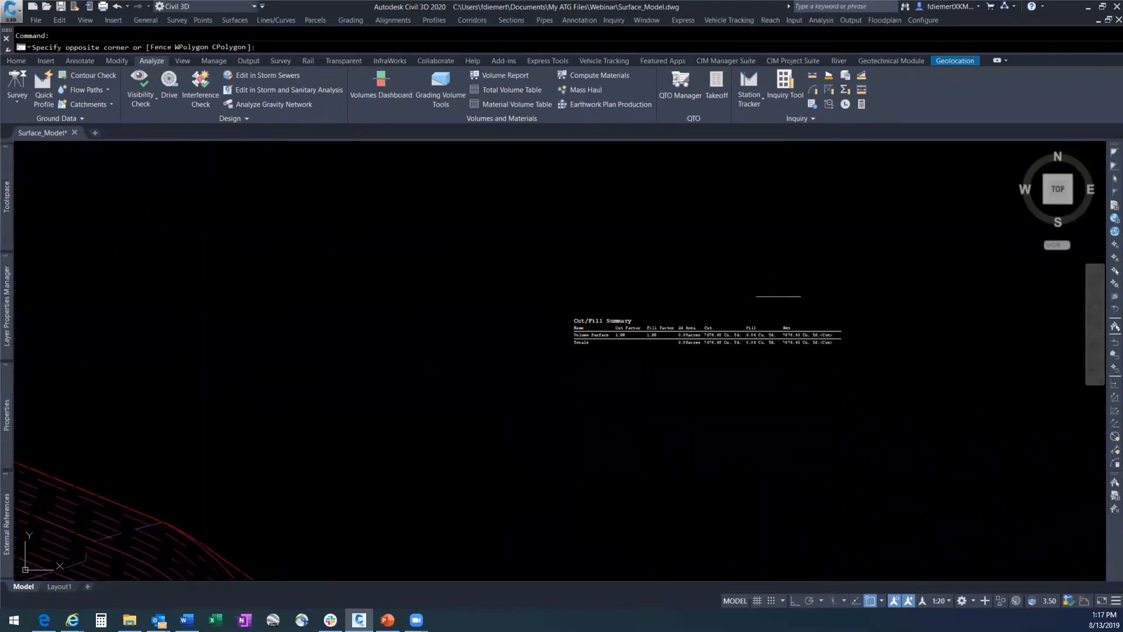
click(672, 396)
key(Delete)
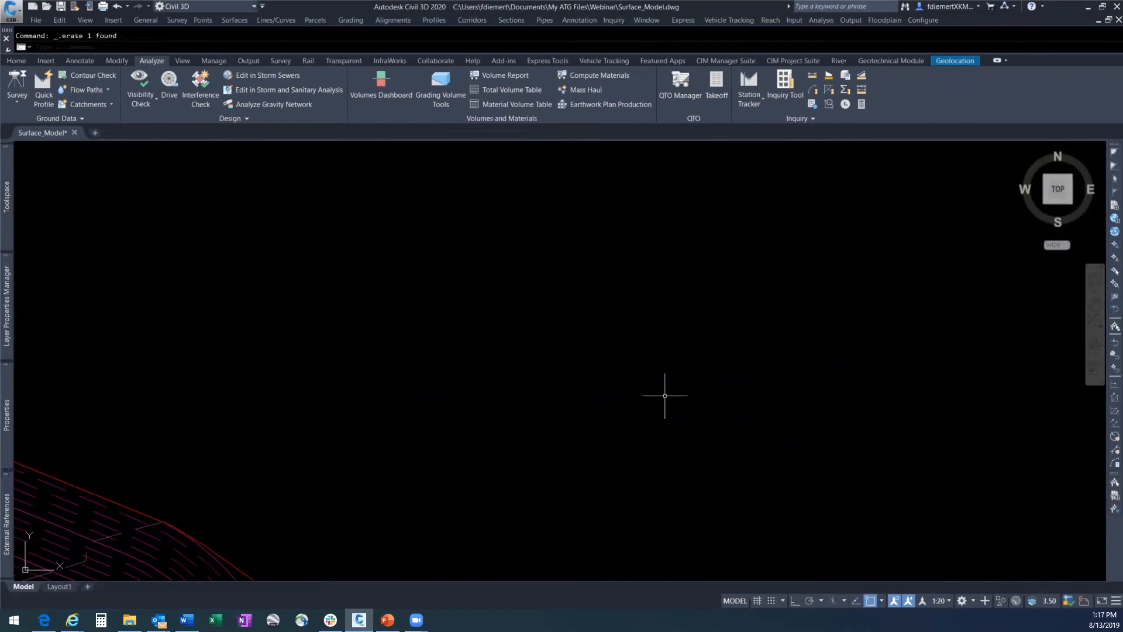
scroll(694, 296, down, 8)
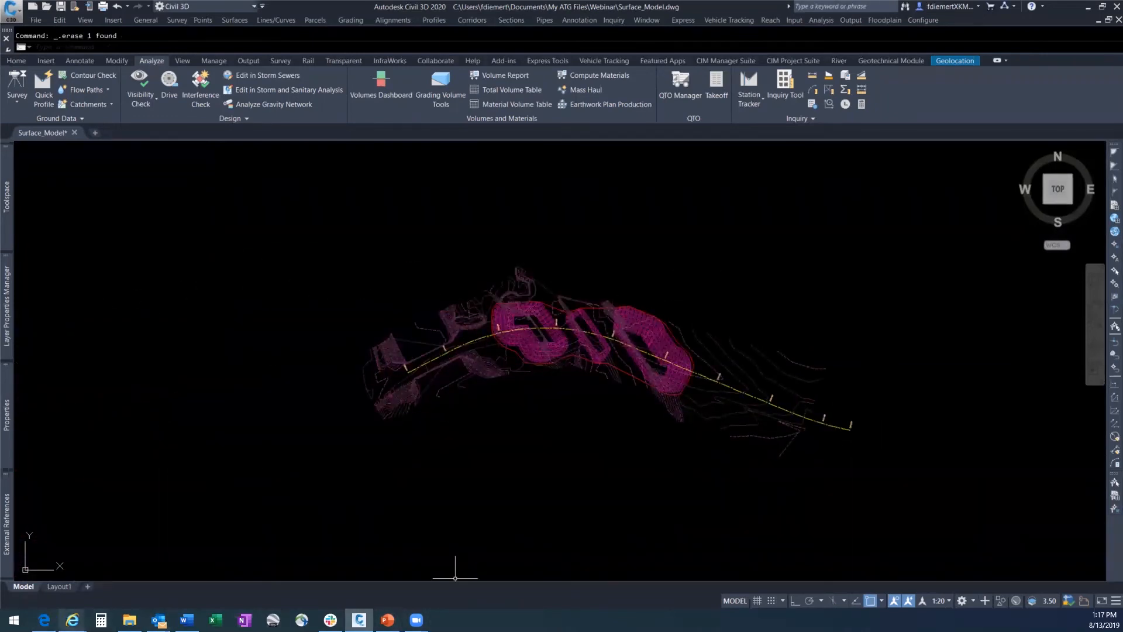
Switch to Internet Explorer, close the Cut/Fill Report window and return to the drawing.
mouse_move(72, 620)
click(334, 533)
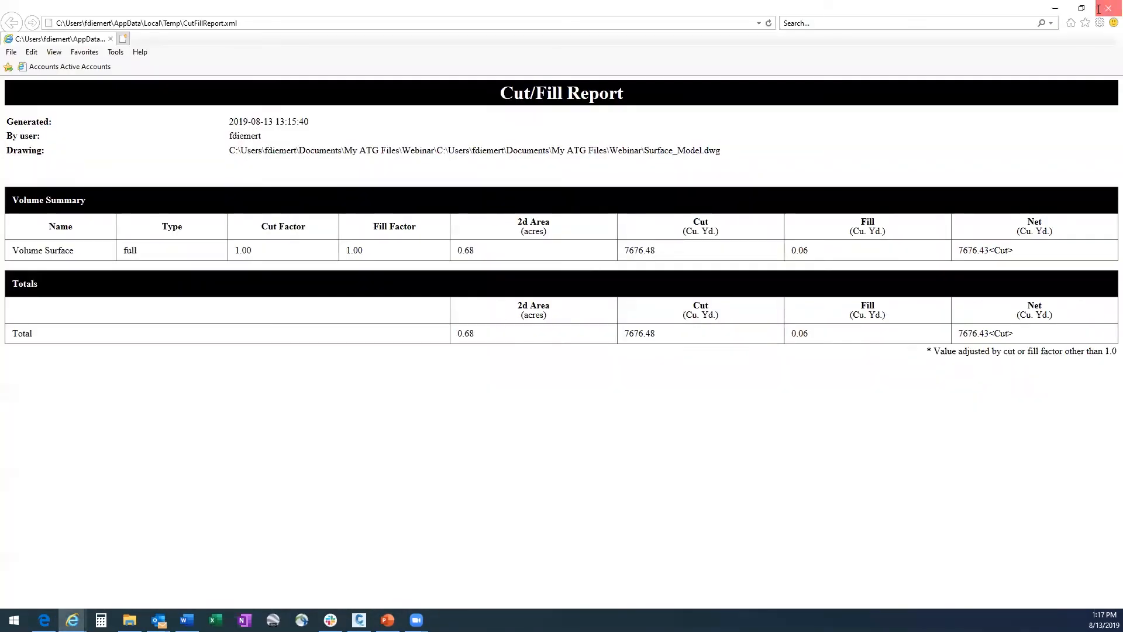
click(1099, 10)
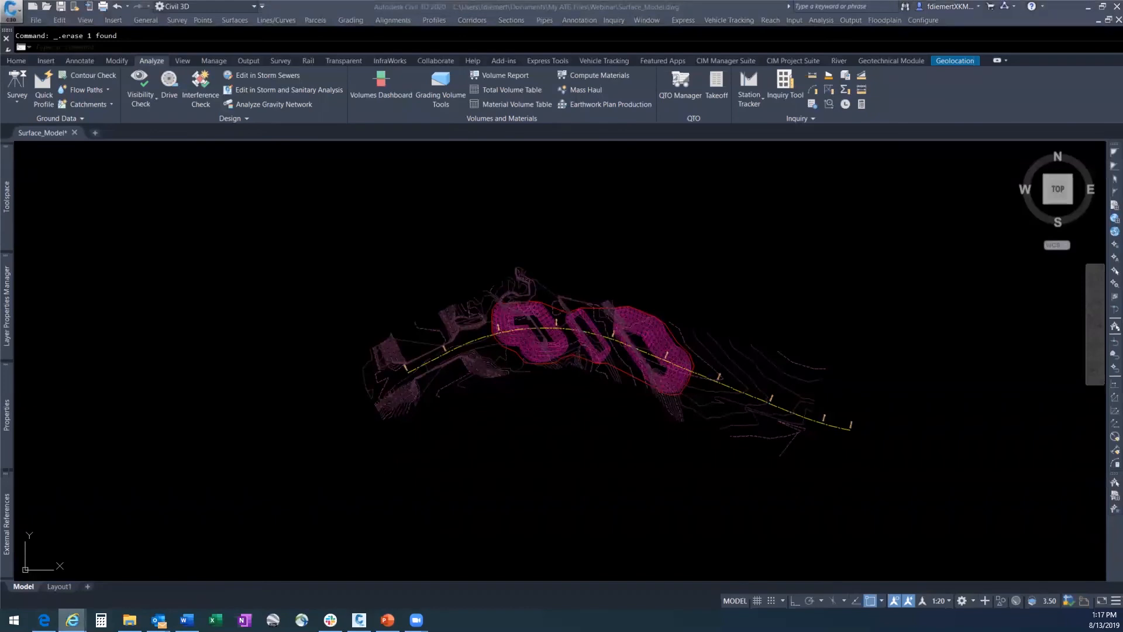
right_click(72, 619)
click(66, 589)
click(677, 229)
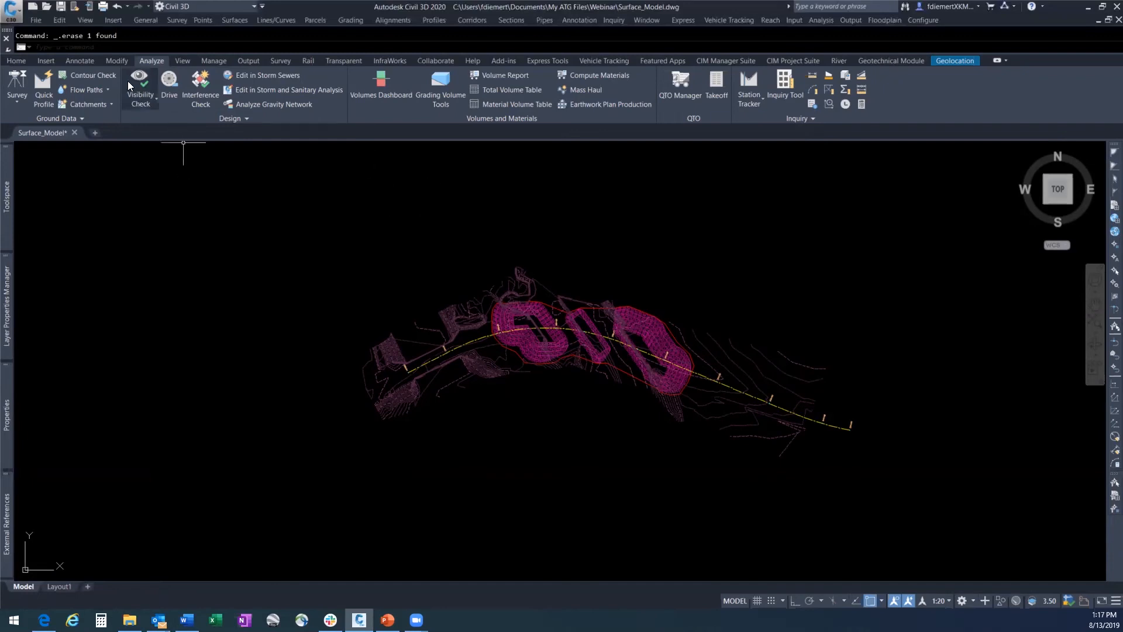
Copy the EXISTING surface in place with 0,0,0 as the base point, and end the Copy command.
click(17, 60)
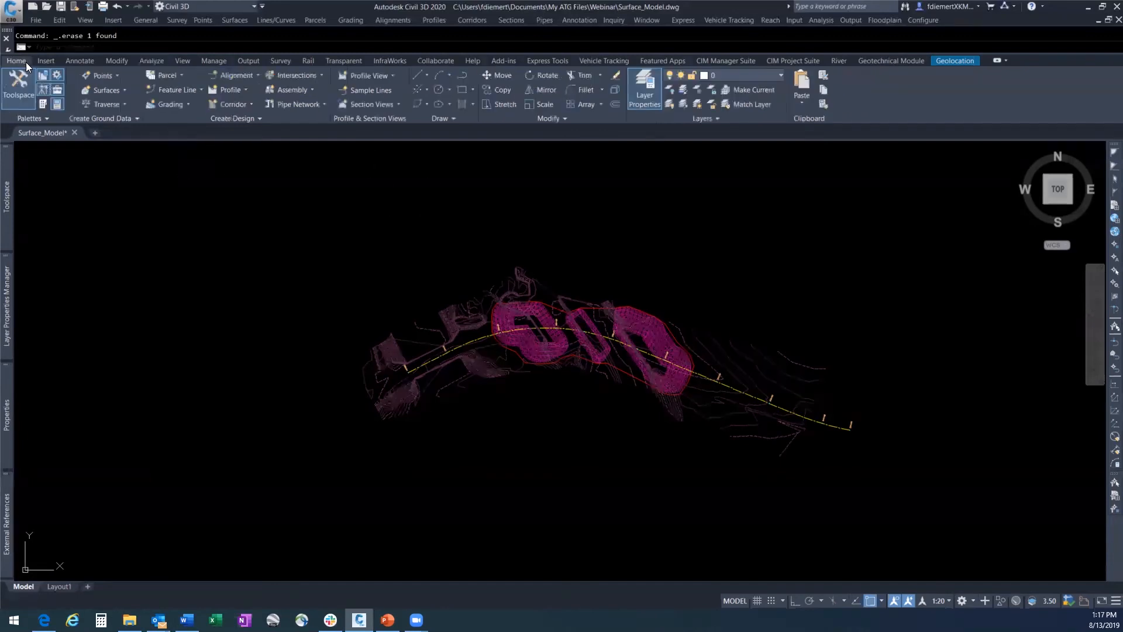
mouse_move(3, 205)
click(82, 214)
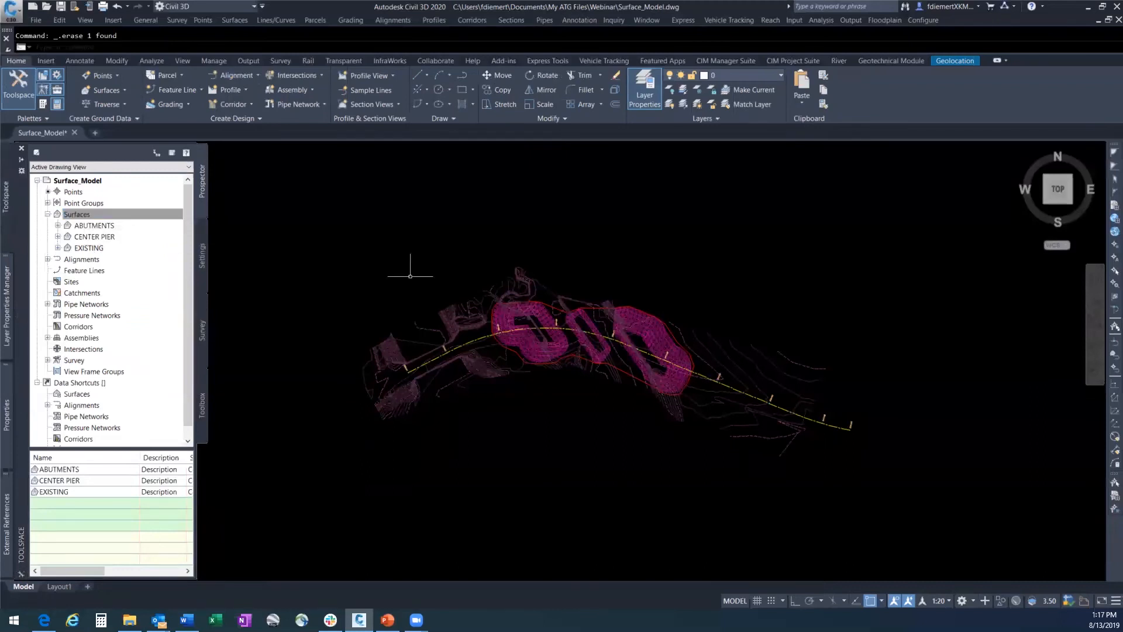
click(525, 276)
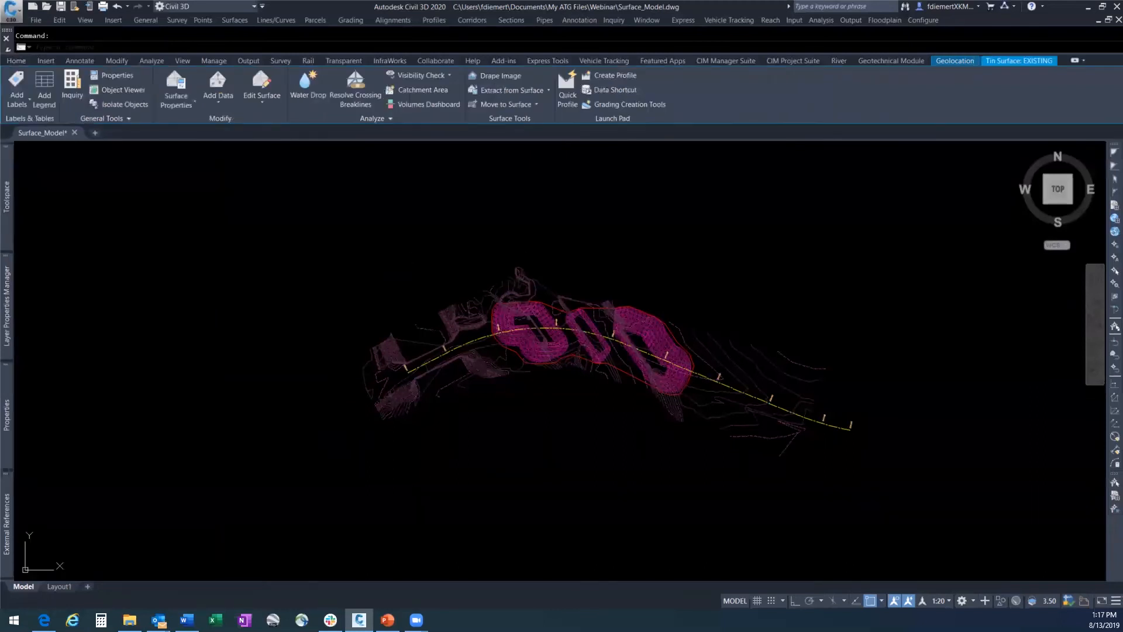
right_click(524, 278)
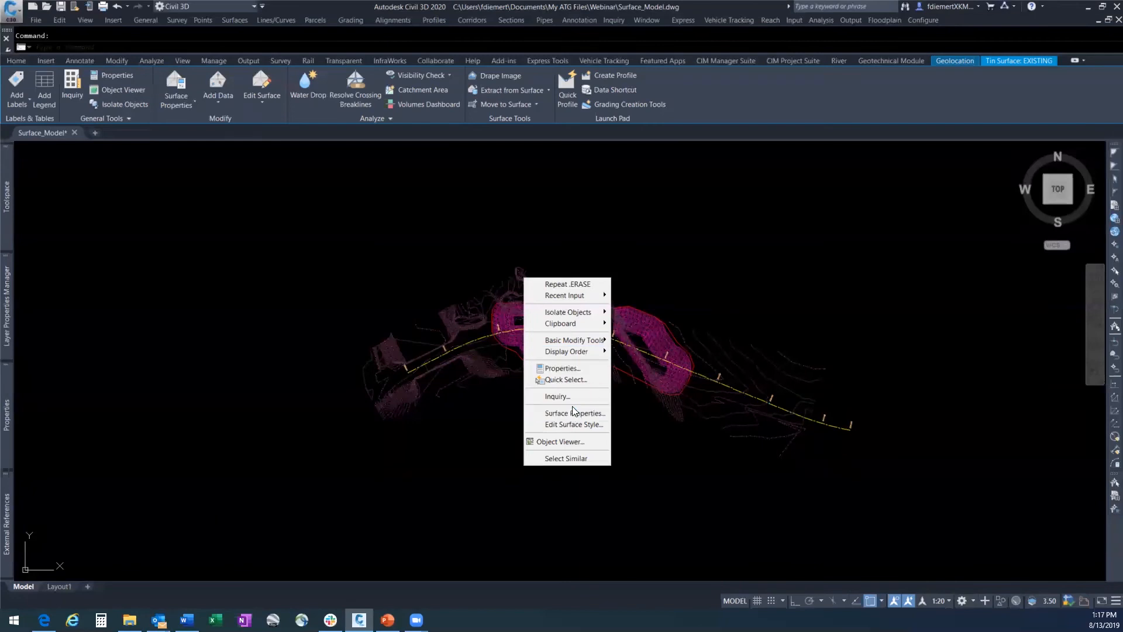
mouse_move(587, 341)
click(637, 351)
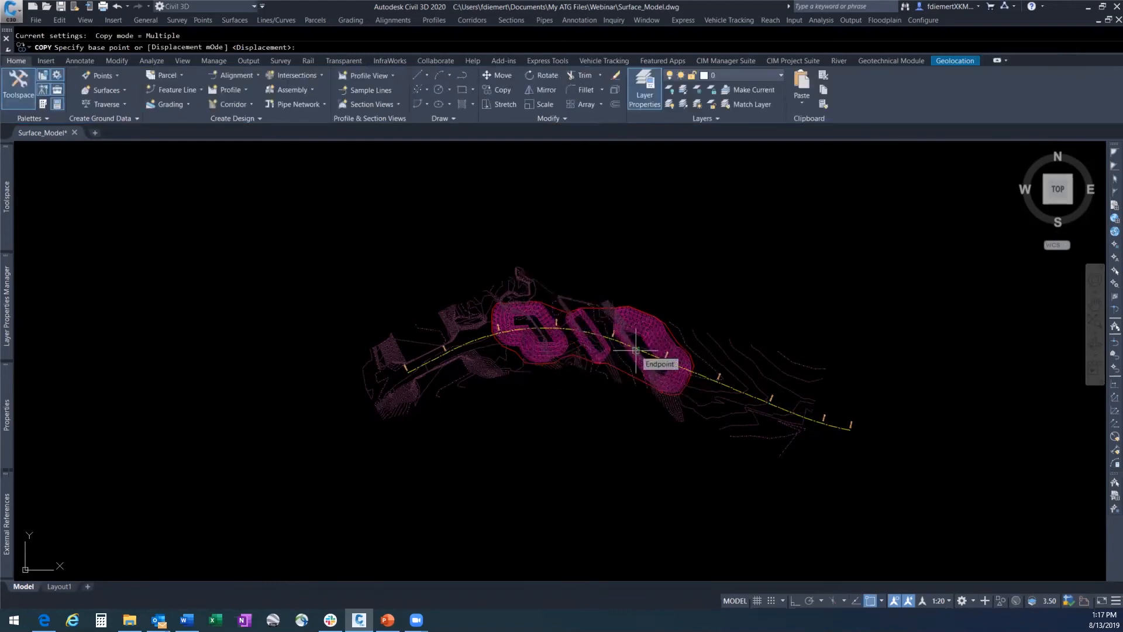
text(0,0,0)
key(Return)
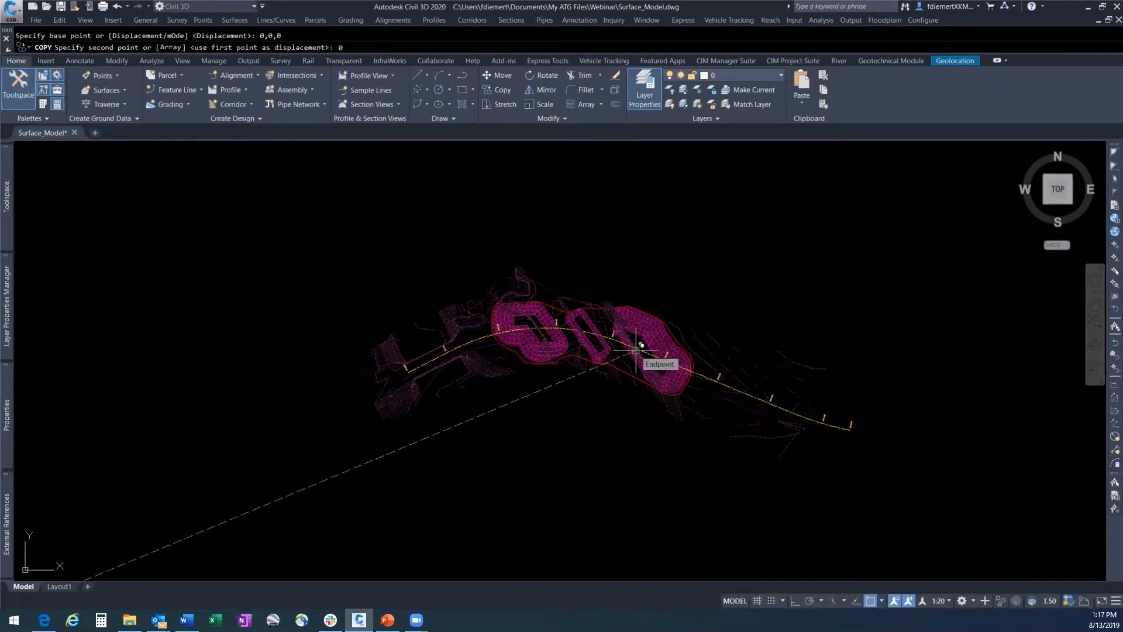
key(Return)
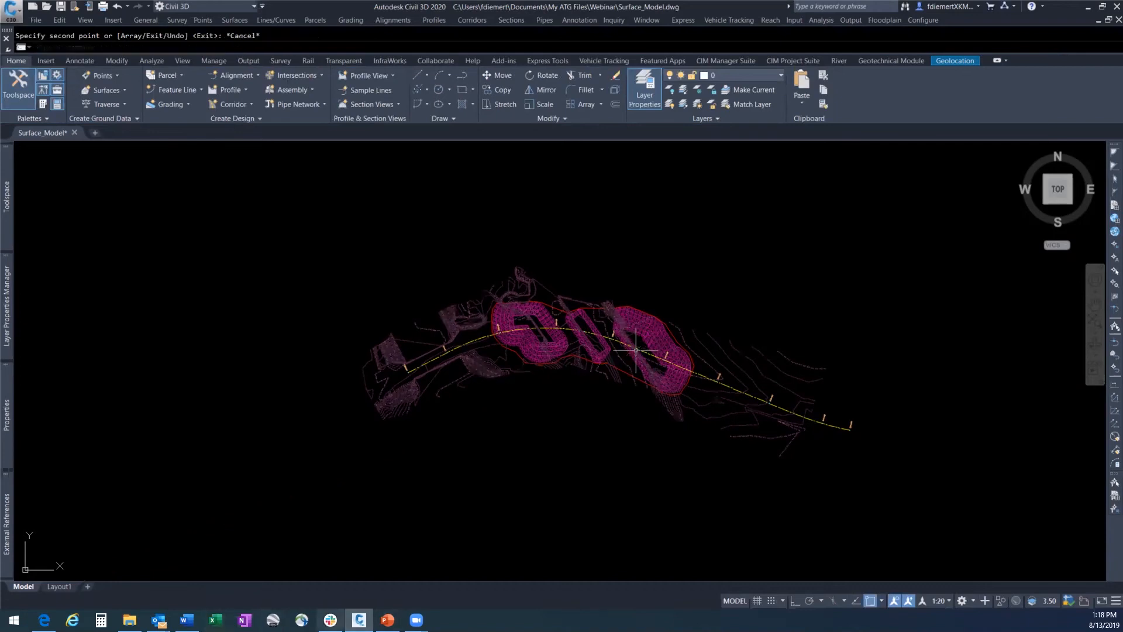
Rename the EXISTING (1) surface as Combined and set its surface style to Contours 1' and 5' (Asbuilt).
key(Escape)
mouse_move(4, 234)
click(77, 214)
click(96, 261)
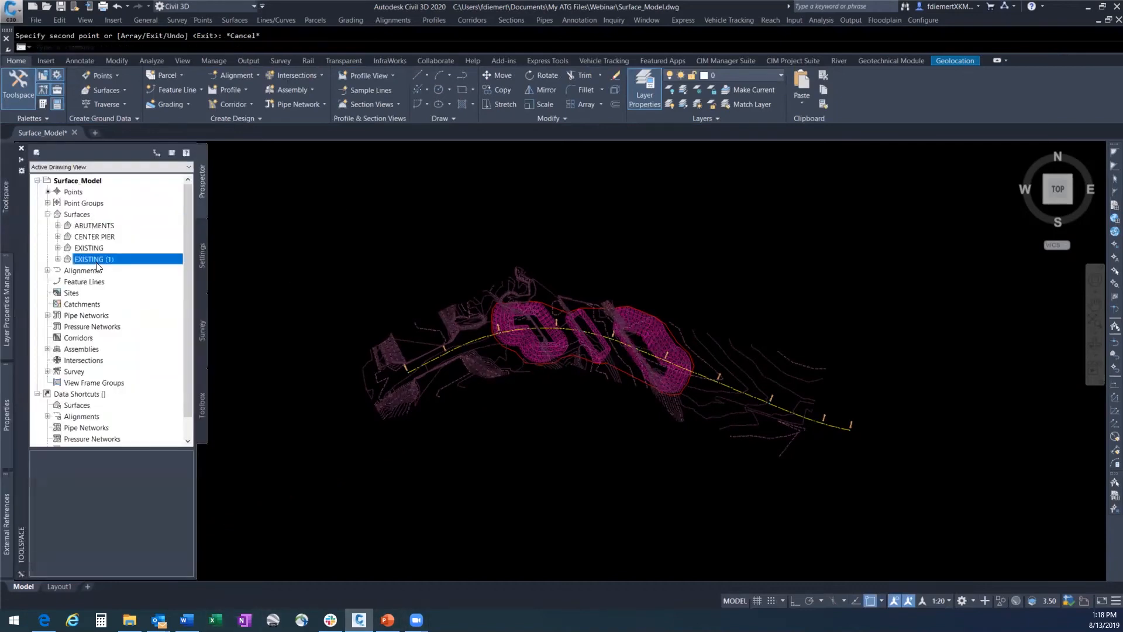
right_click(94, 260)
click(125, 267)
drag(450, 217, 396, 221)
text(Combined)
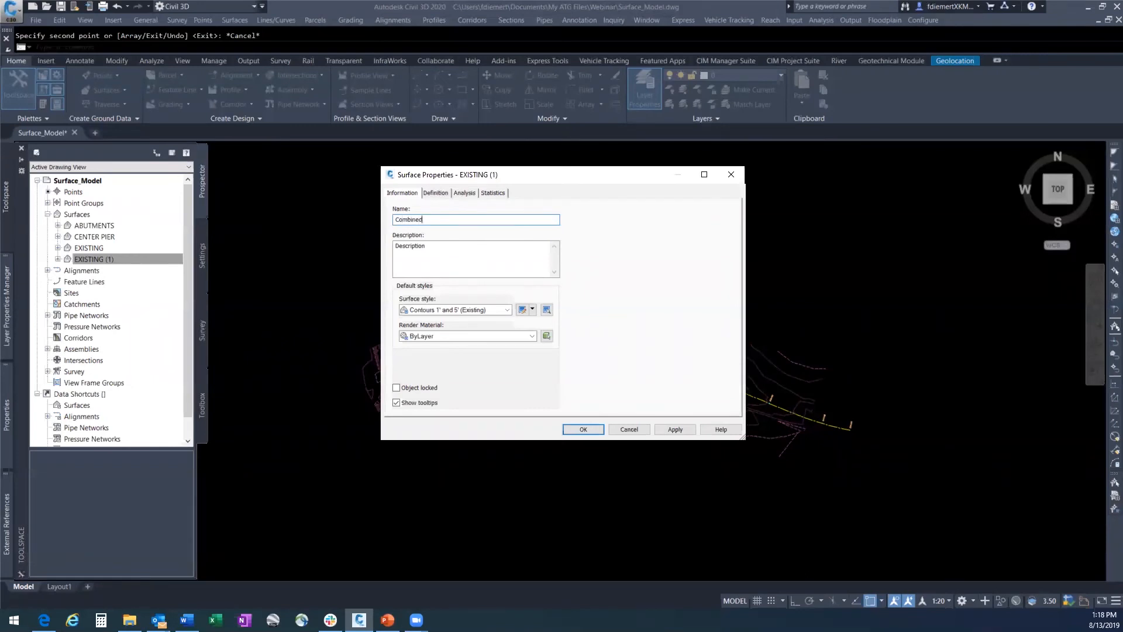
click(507, 309)
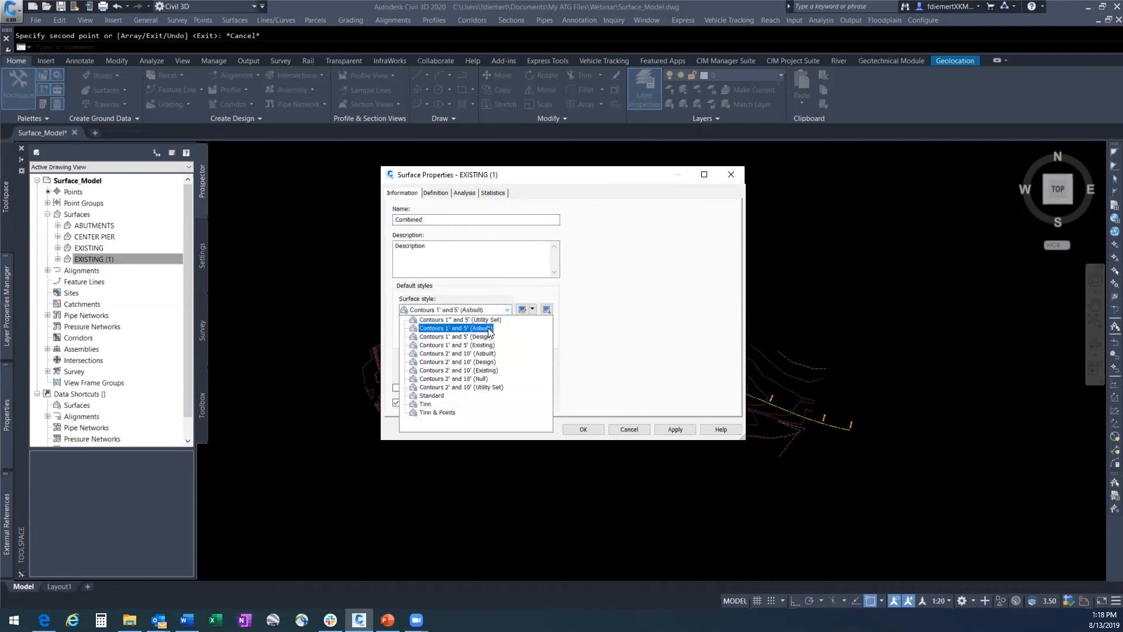
click(489, 328)
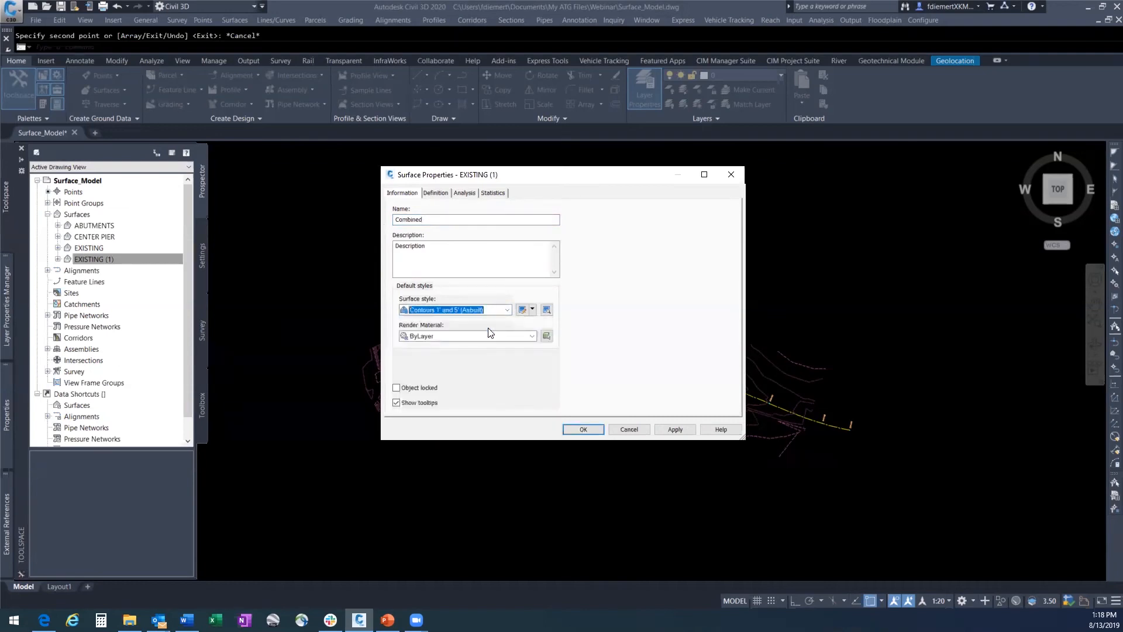
click(673, 430)
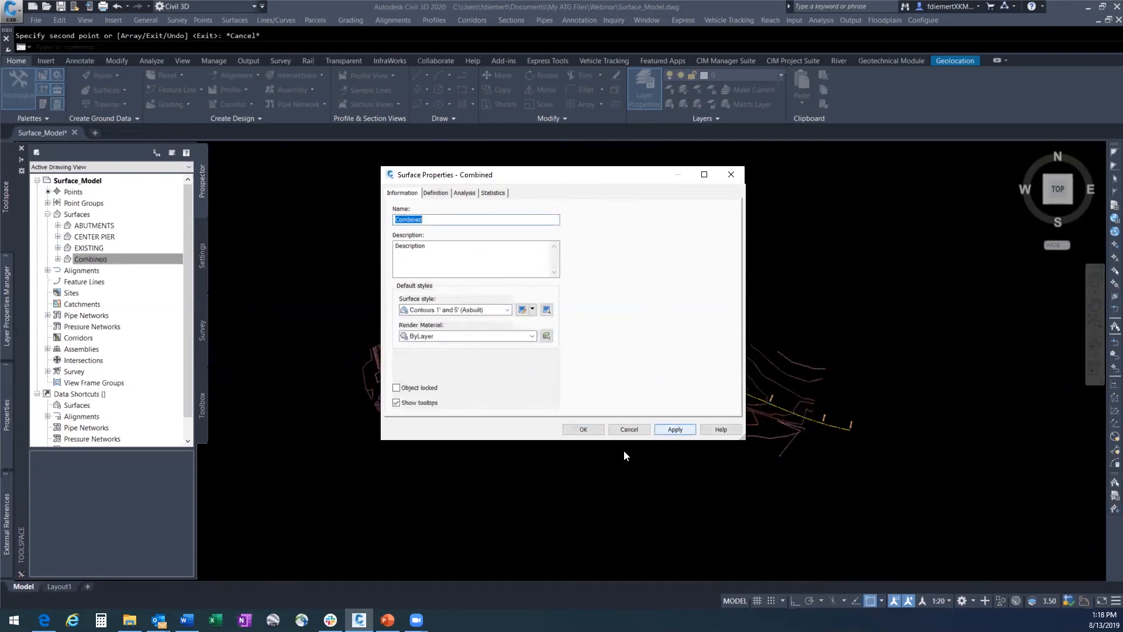
click(583, 429)
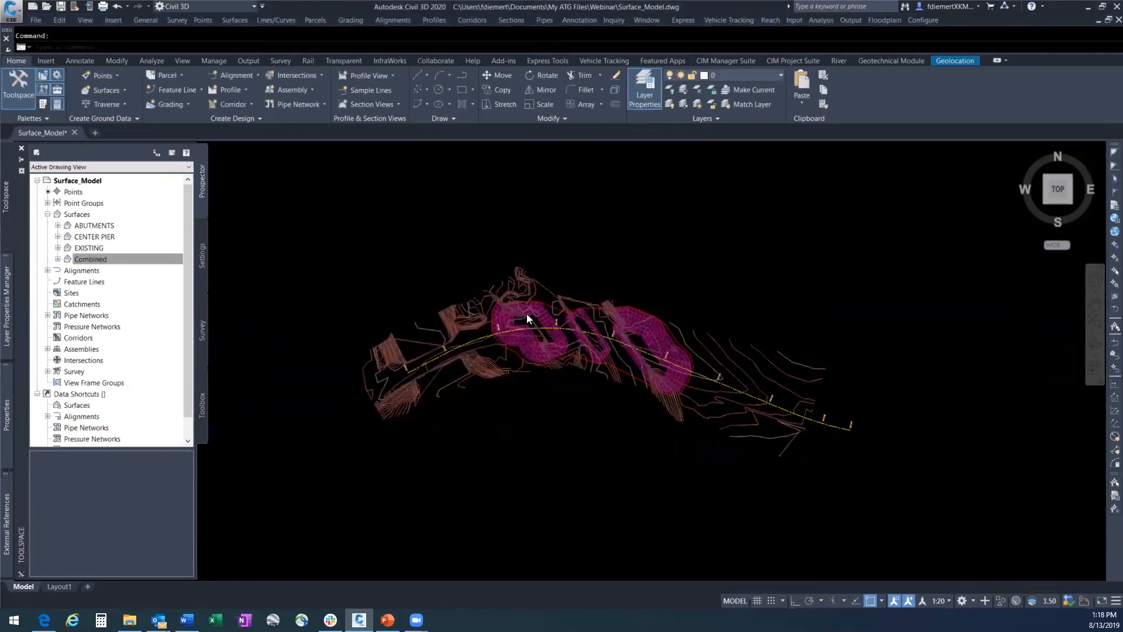
Add a non-destructive outer boundary named Combined Outer to the Combined surface, using the red outline around the abutments and pier.
scroll(531, 303, up, 5)
scroll(566, 309, down, 2)
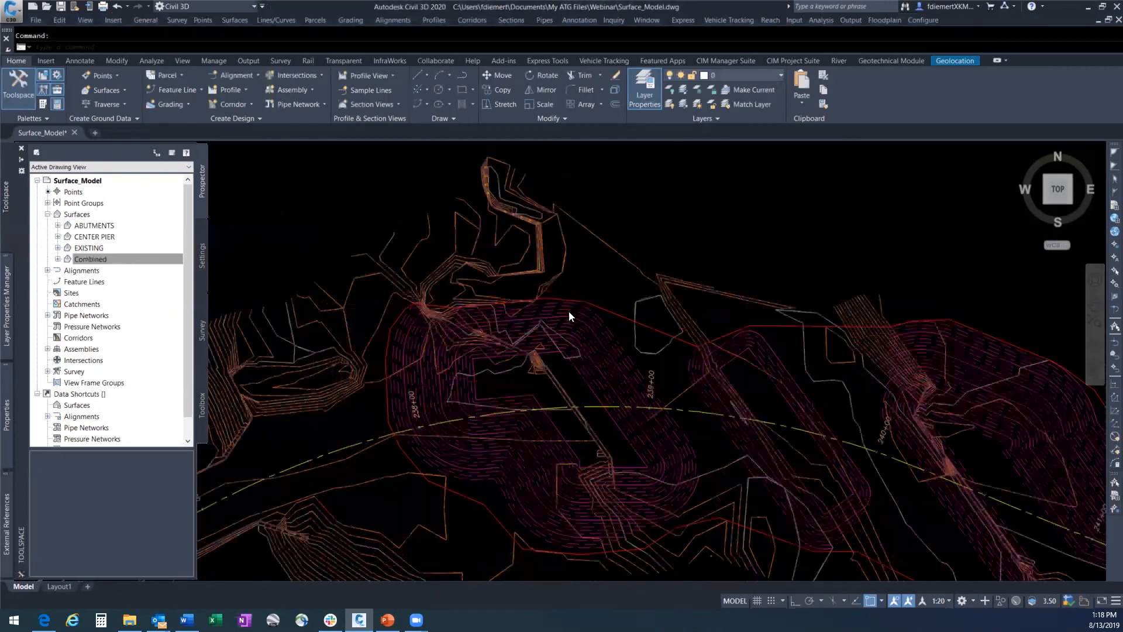
click(57, 259)
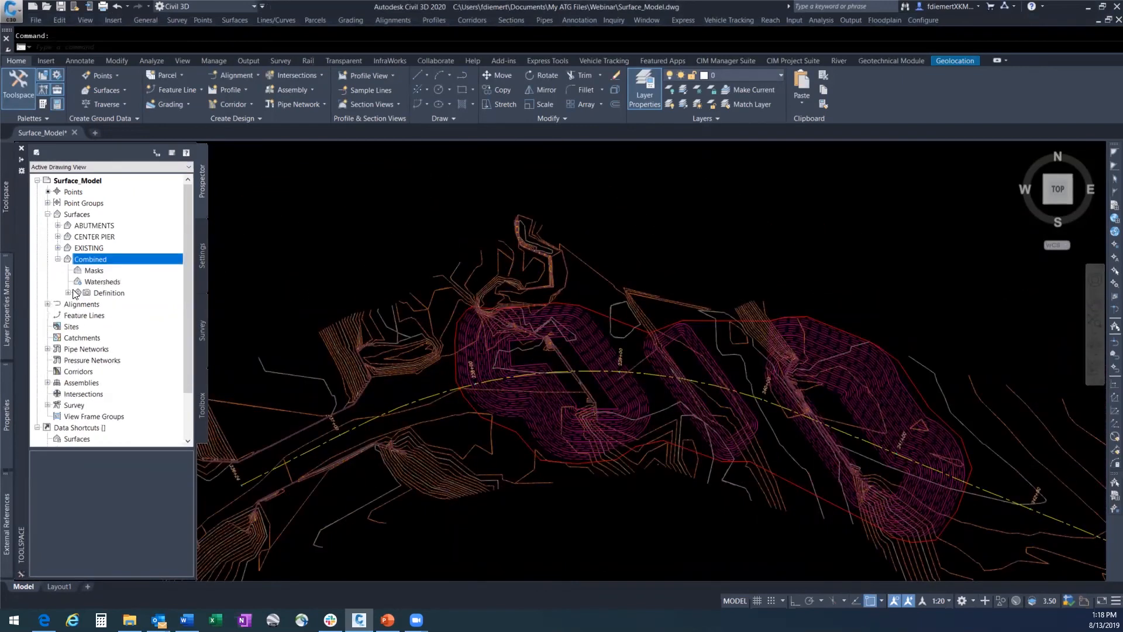
click(67, 293)
right_click(124, 304)
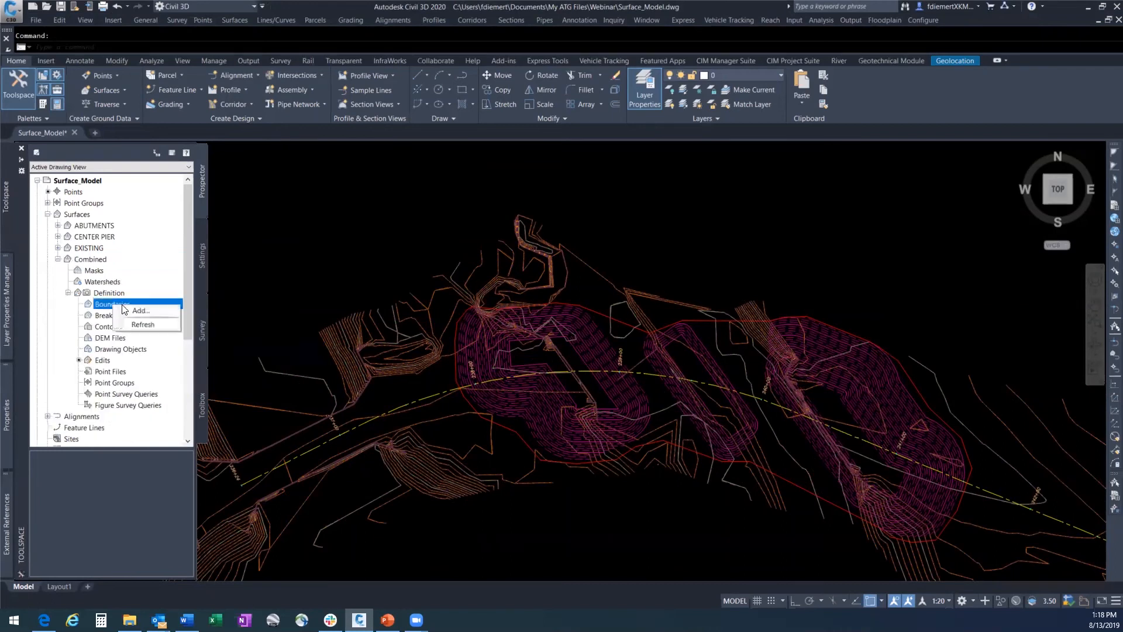
click(130, 310)
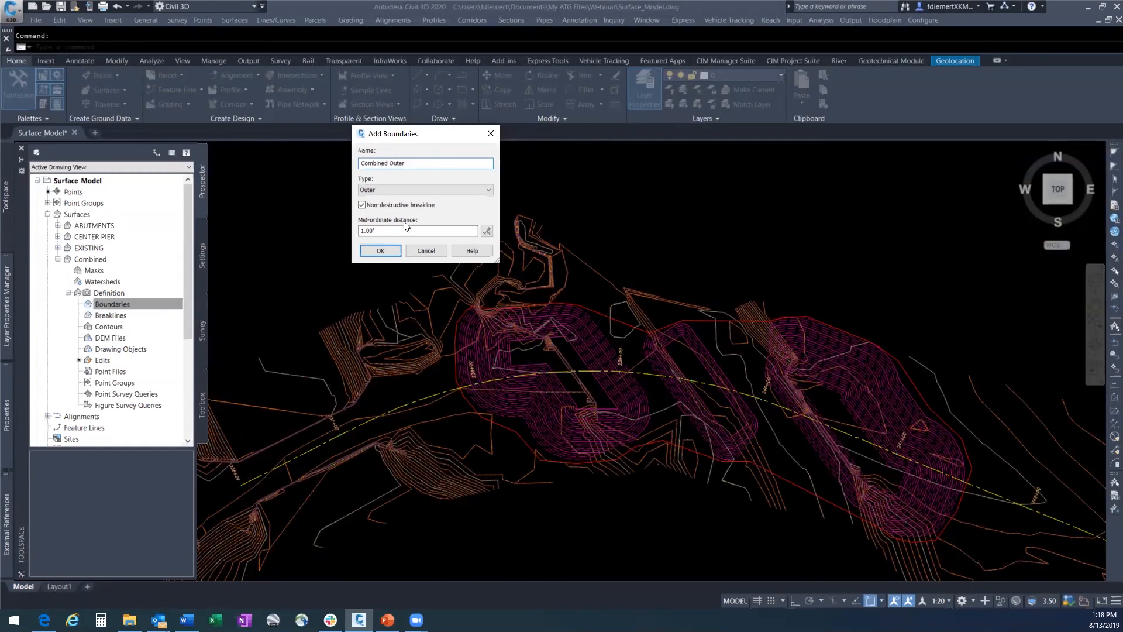
click(385, 251)
click(626, 323)
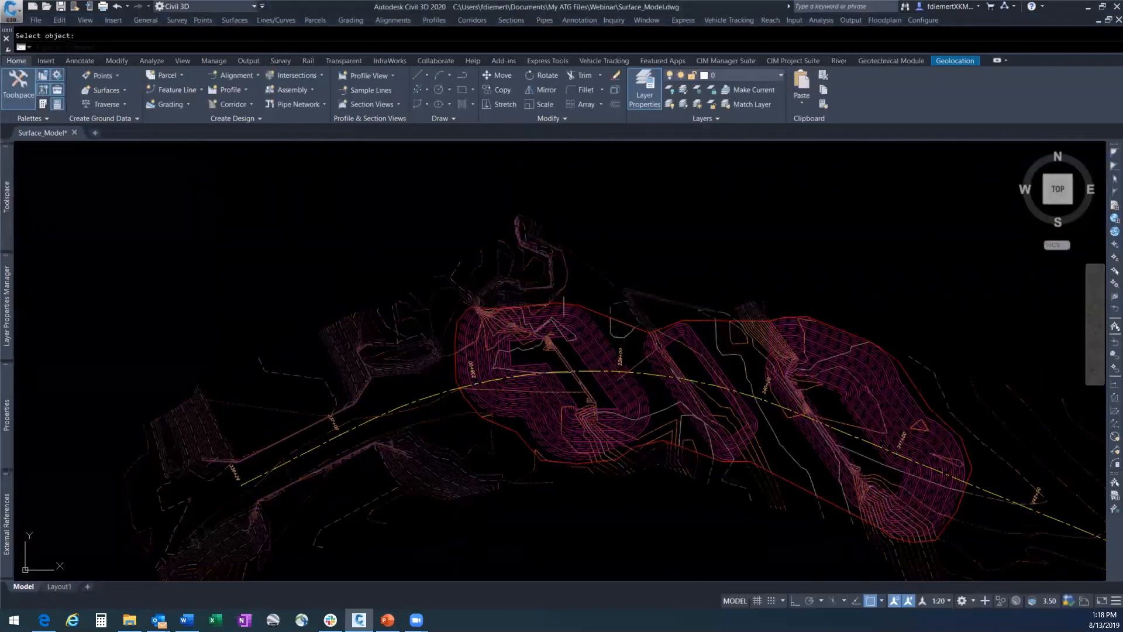
Paste the ABUTMENTS surface into the Combined surface as a surface edit.
mouse_move(1, 224)
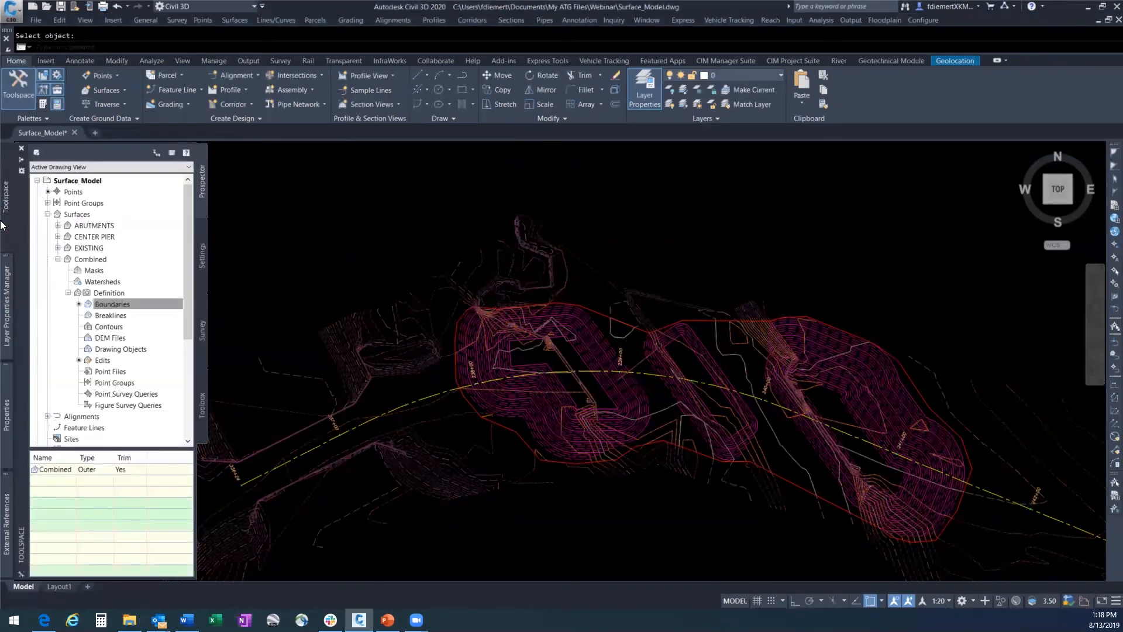
right_click(106, 361)
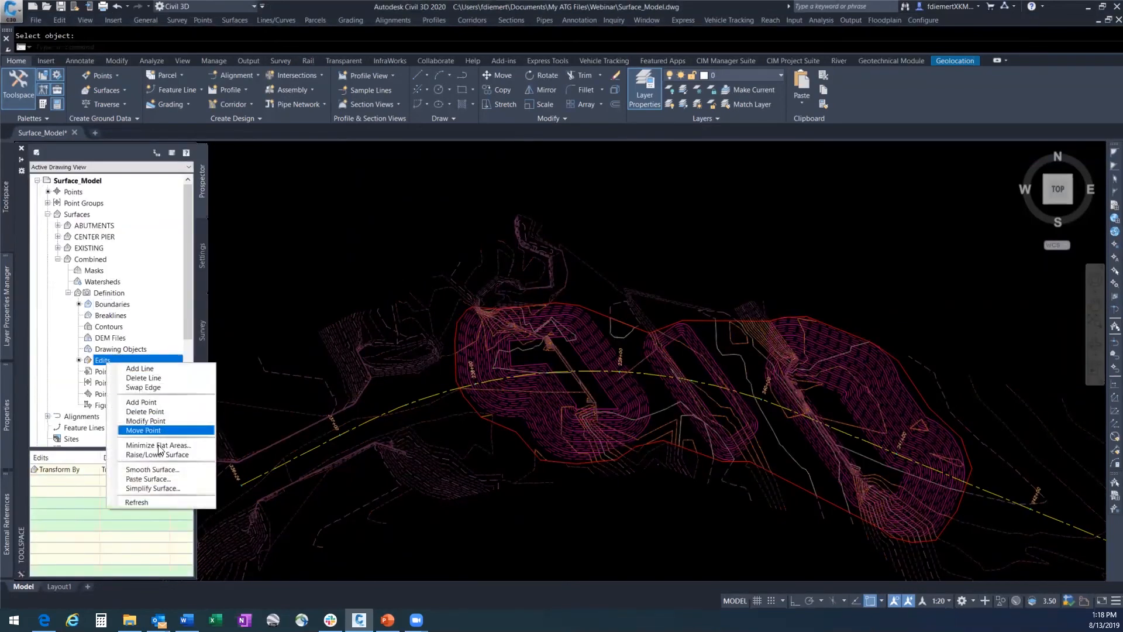
click(157, 478)
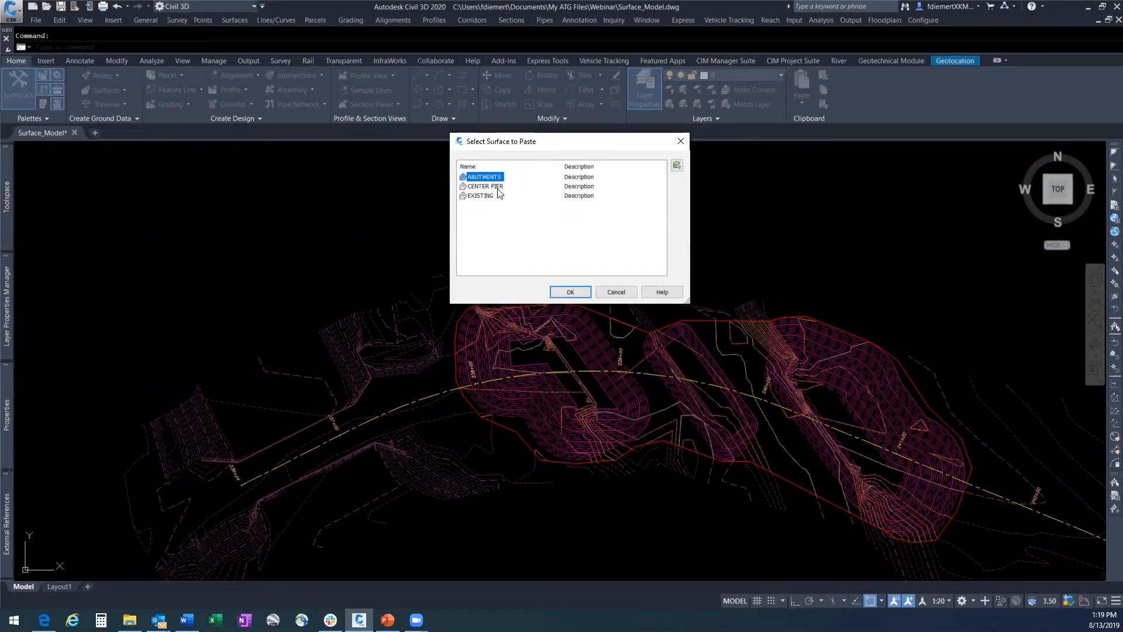
click(578, 291)
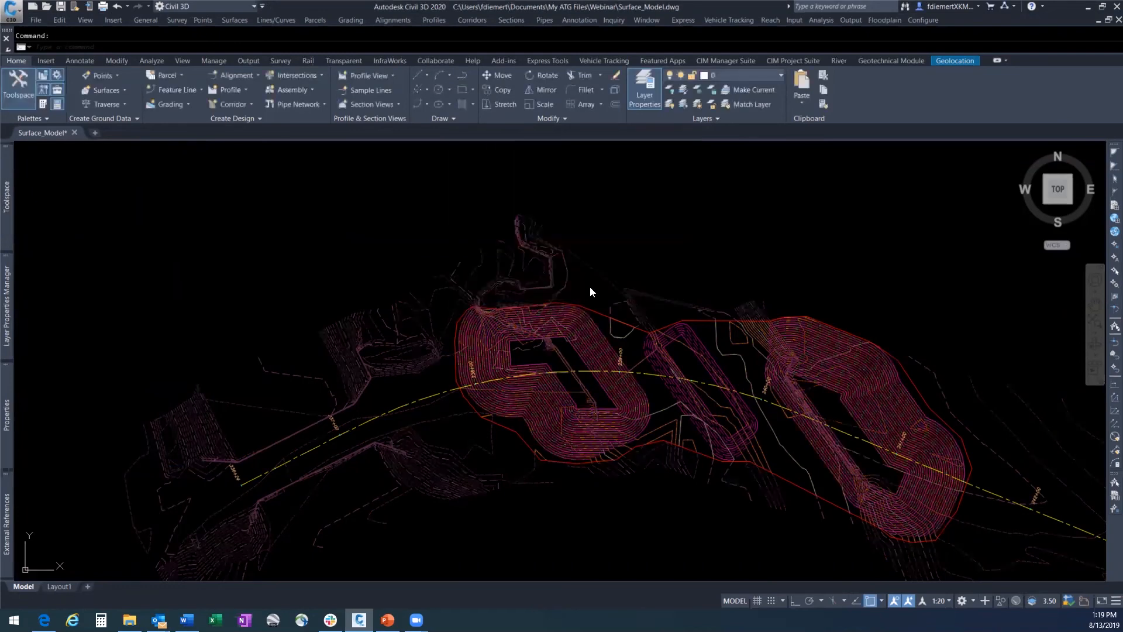
Paste the CENTER PIER surface into the Combined surface as a surface edit.
scroll(682, 400, up, 5)
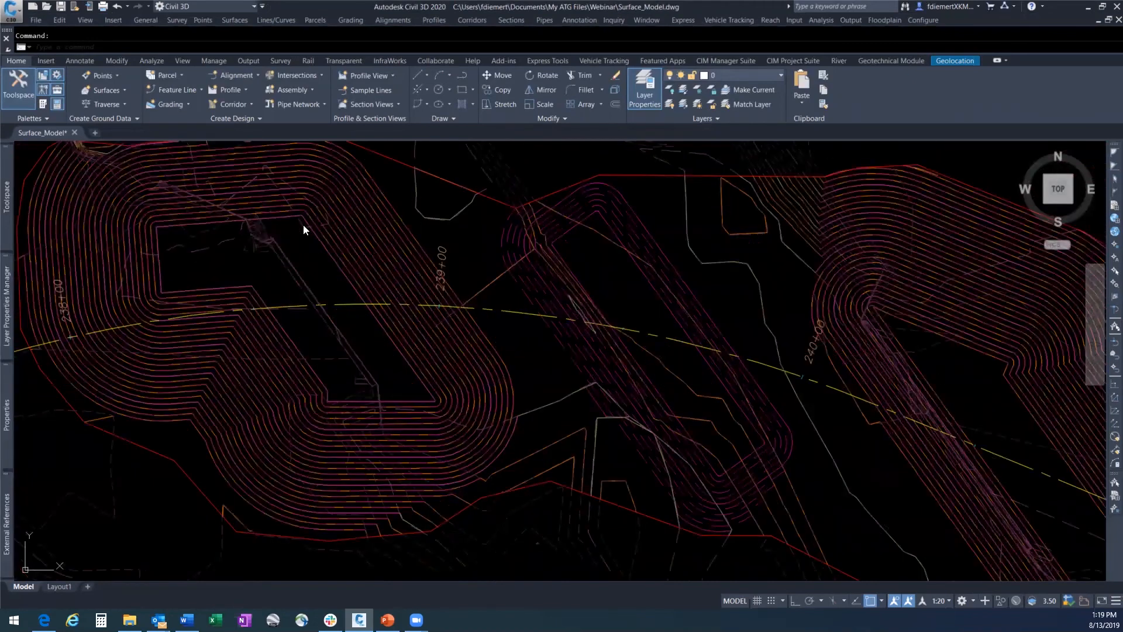
scroll(303, 225, down, 2)
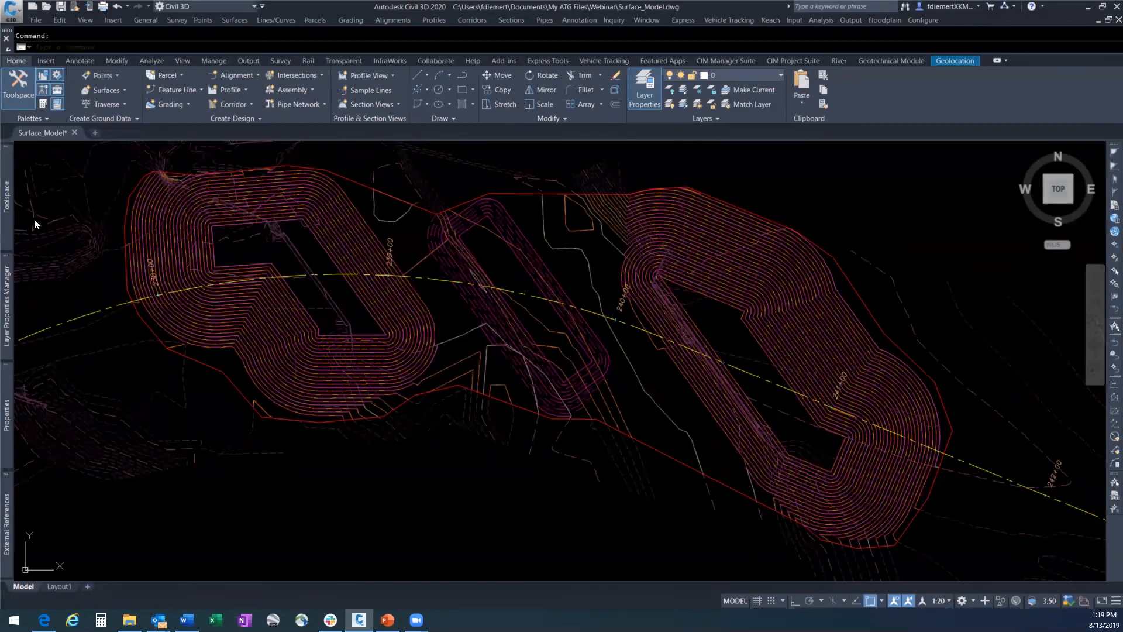
mouse_move(6, 215)
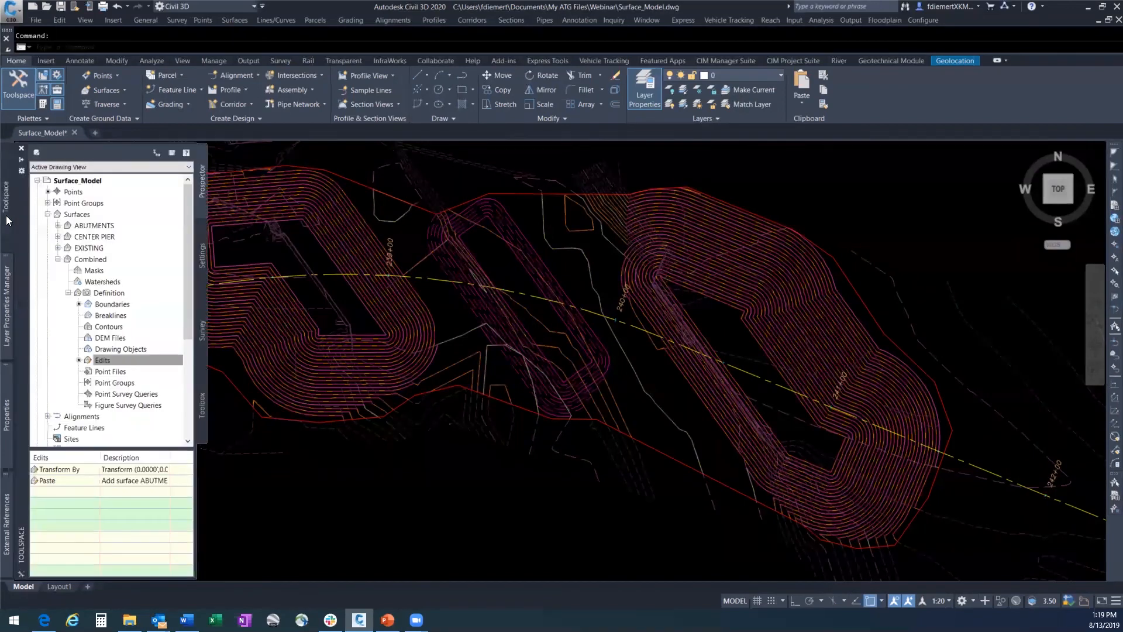
right_click(111, 361)
click(153, 471)
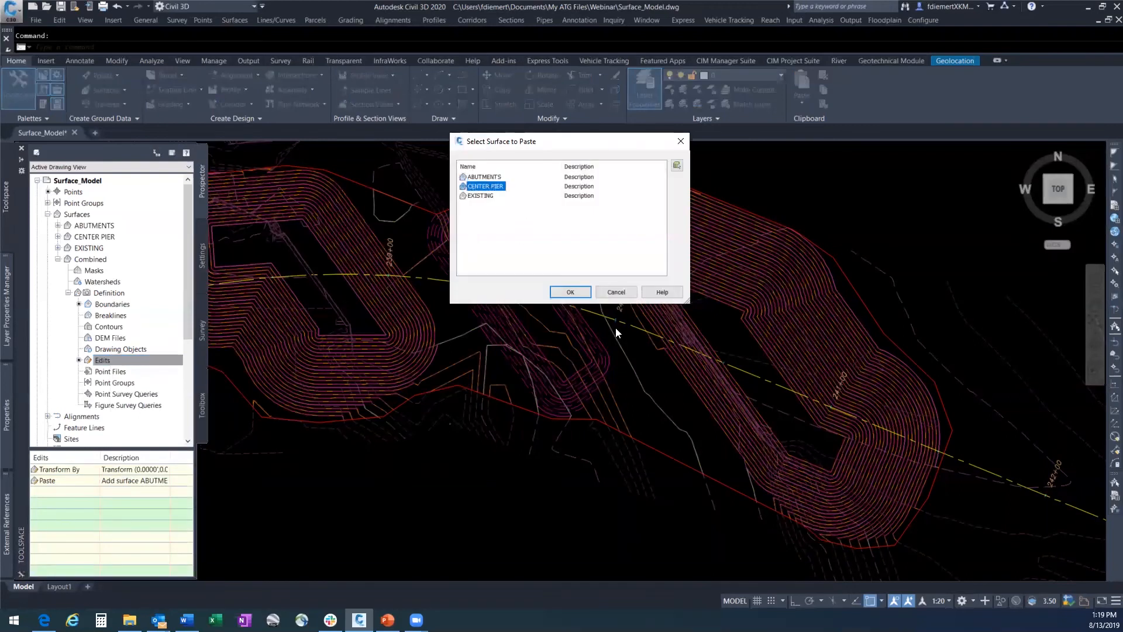
click(570, 292)
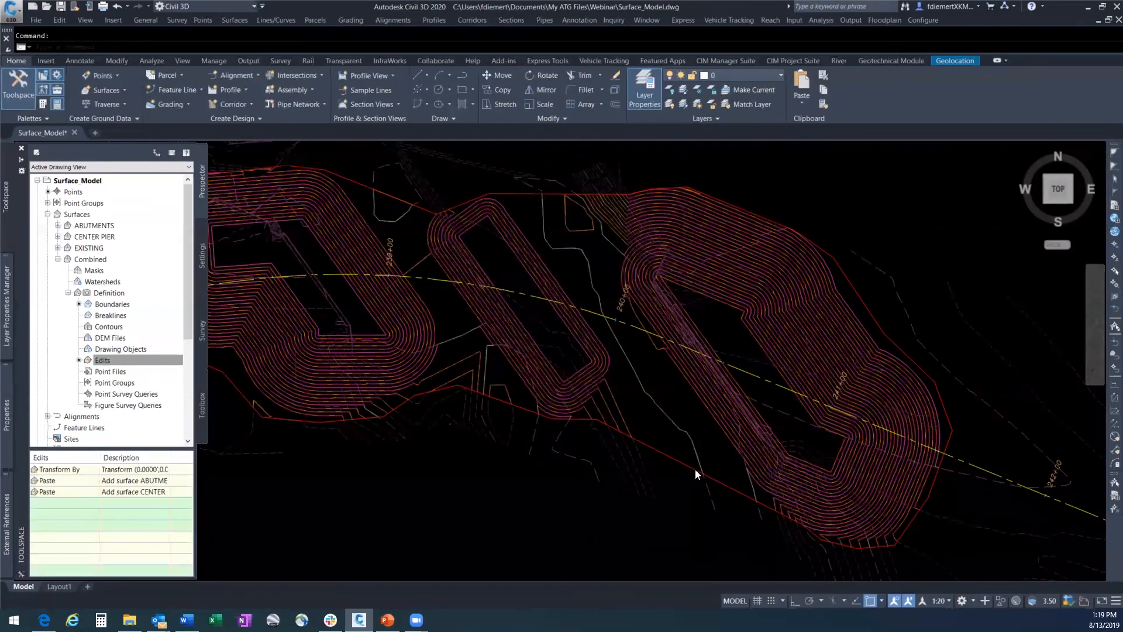
Examine the Combined surface's contours around the center pier and both abutments inside the outer boundary.
scroll(634, 411, up, 2)
scroll(467, 354, down, 4)
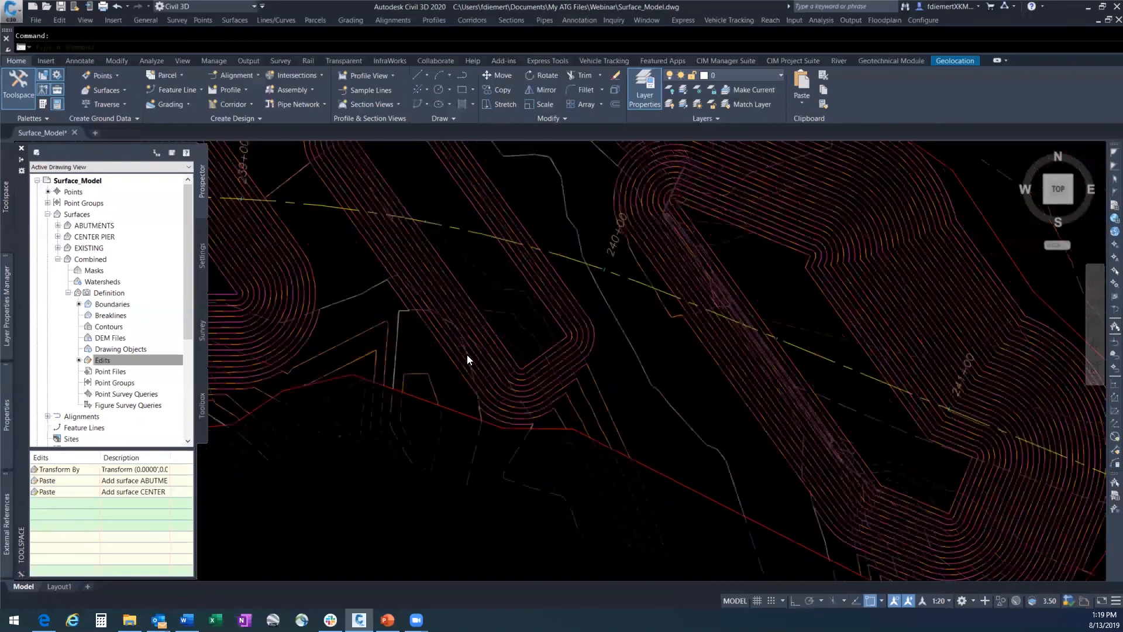
scroll(509, 349, up, 4)
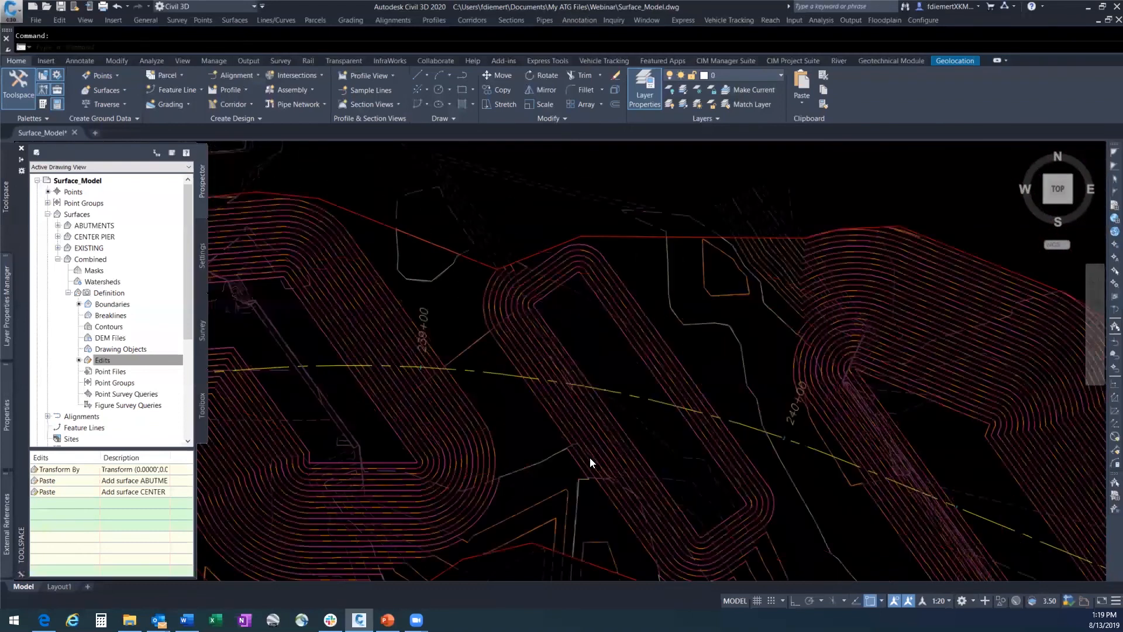
scroll(596, 462, down, 5)
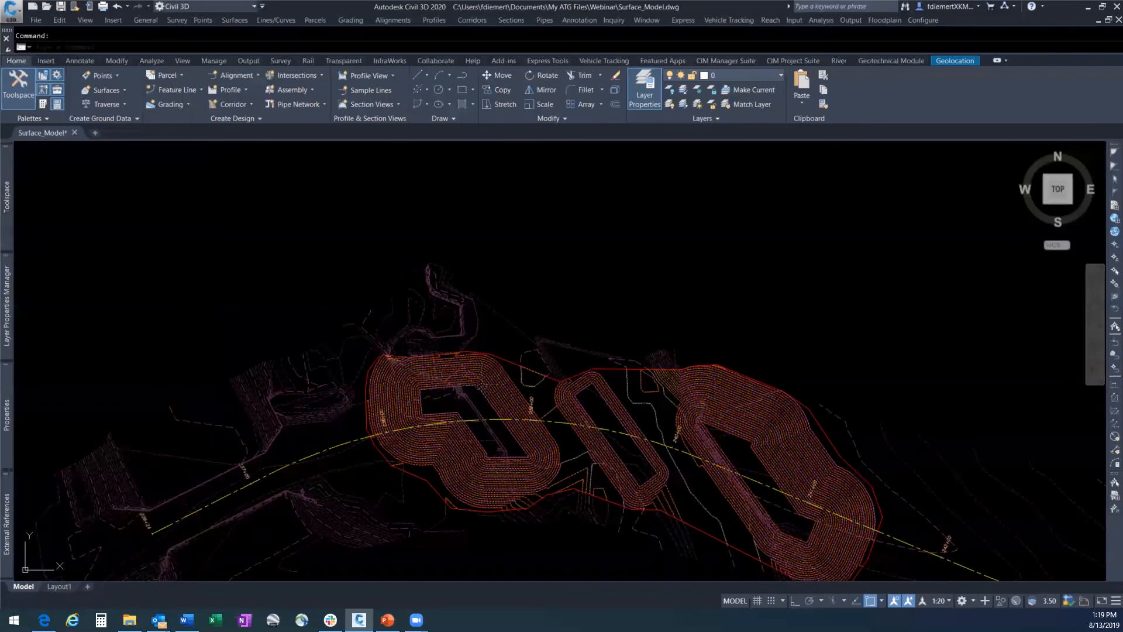
click(484, 391)
scroll(614, 433, down, 2)
scroll(659, 431, up, 2)
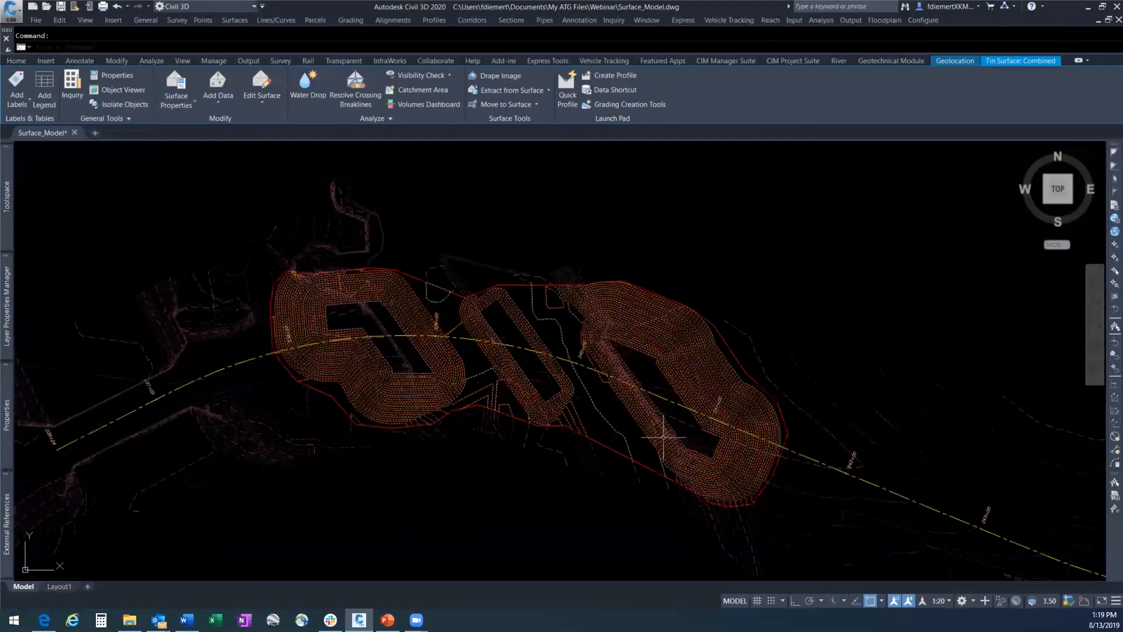
key(Escape)
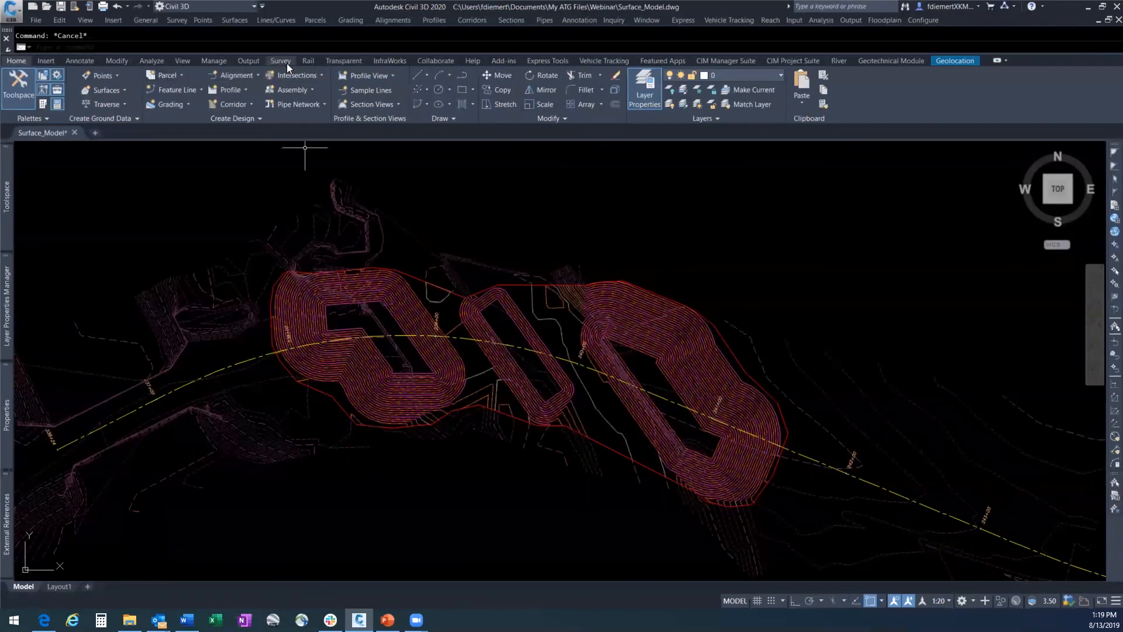
Start a new TIN volume surface from the Volumes Dashboard and name it Abutments Volume.
click(152, 61)
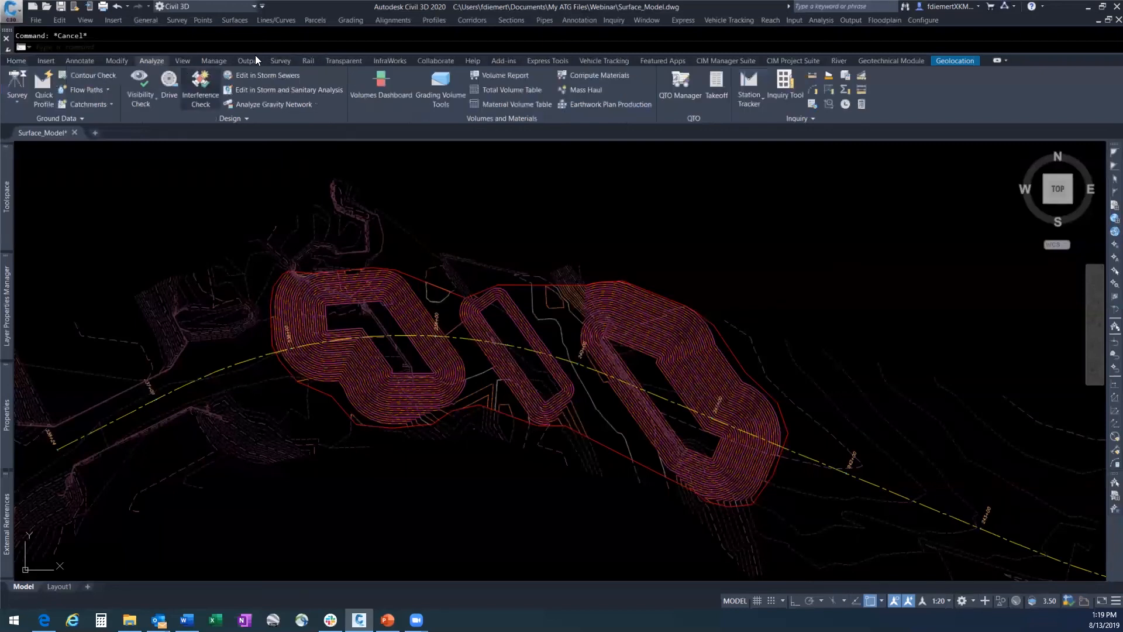
click(380, 82)
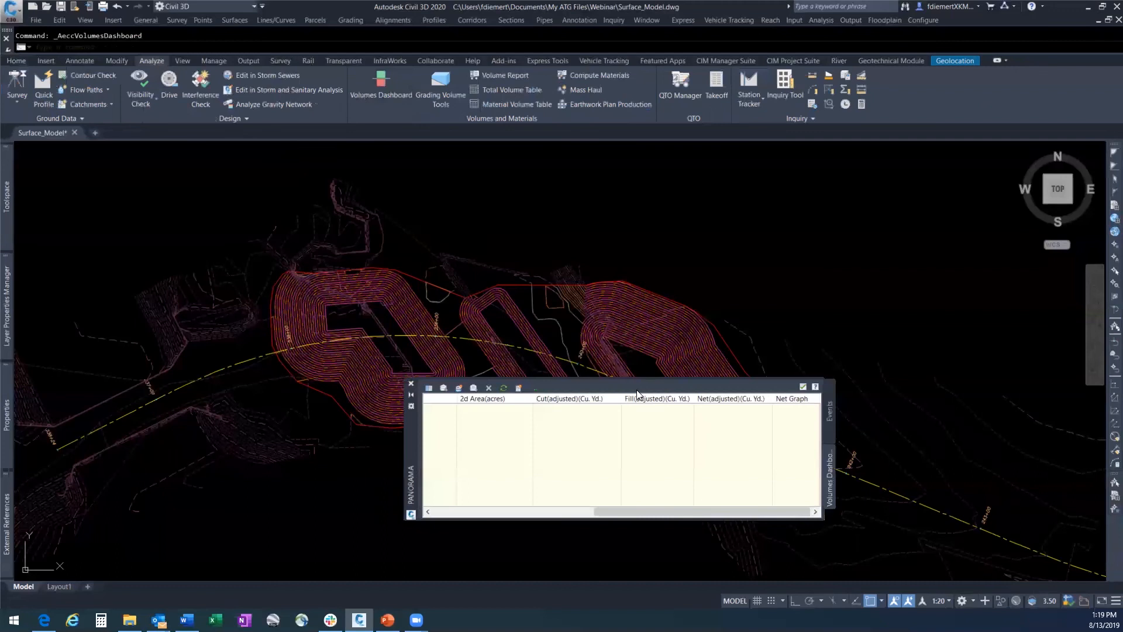
drag(668, 518, 471, 519)
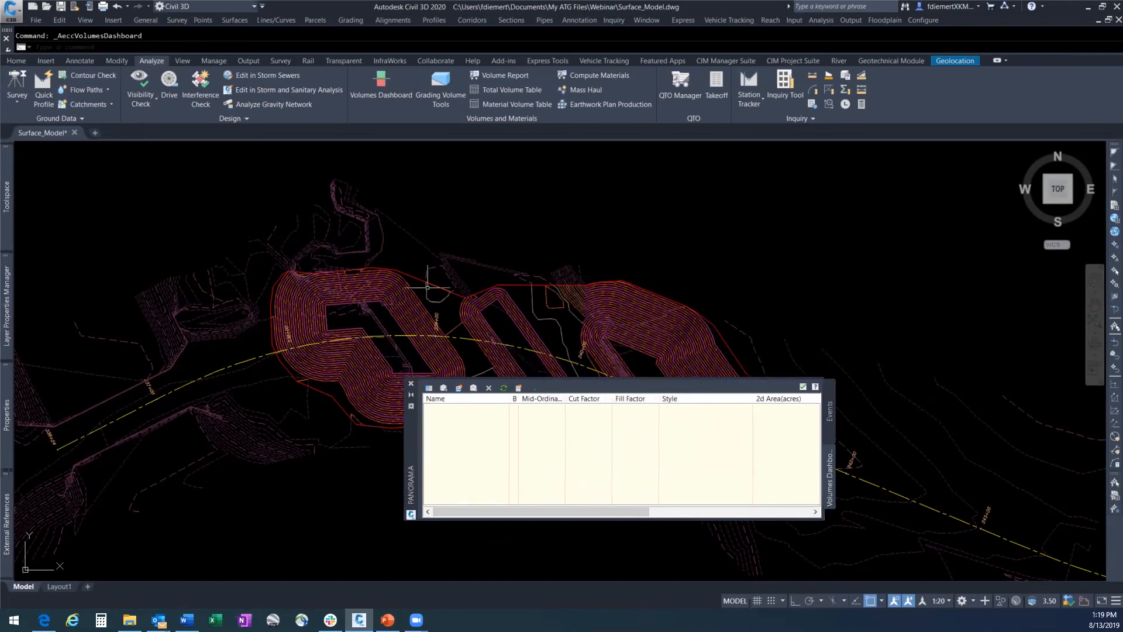
click(458, 388)
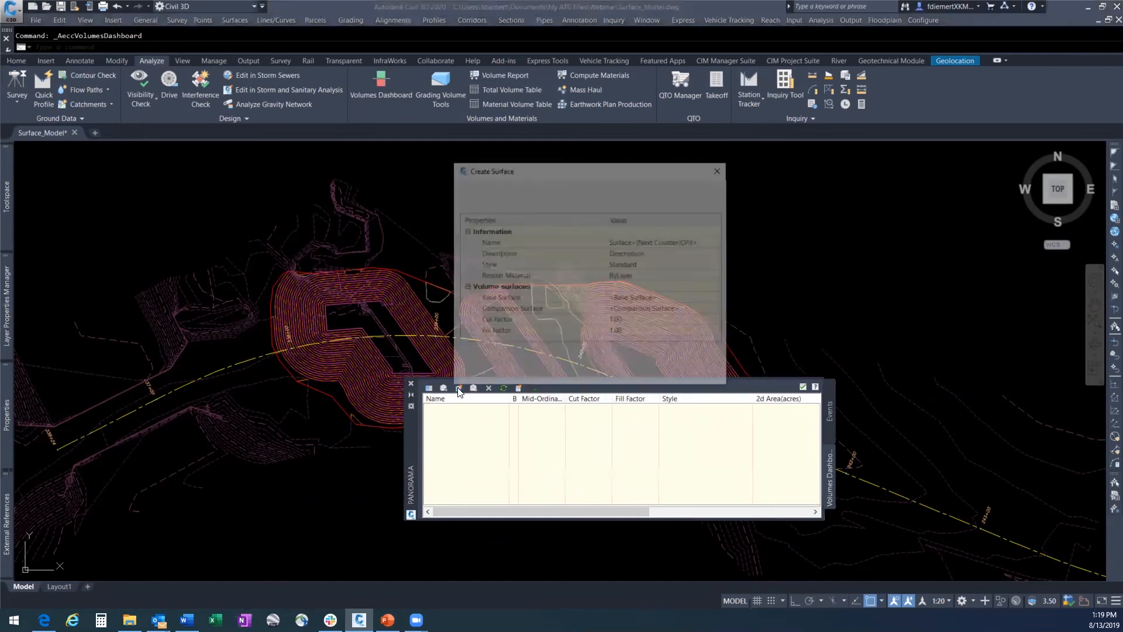
click(657, 241)
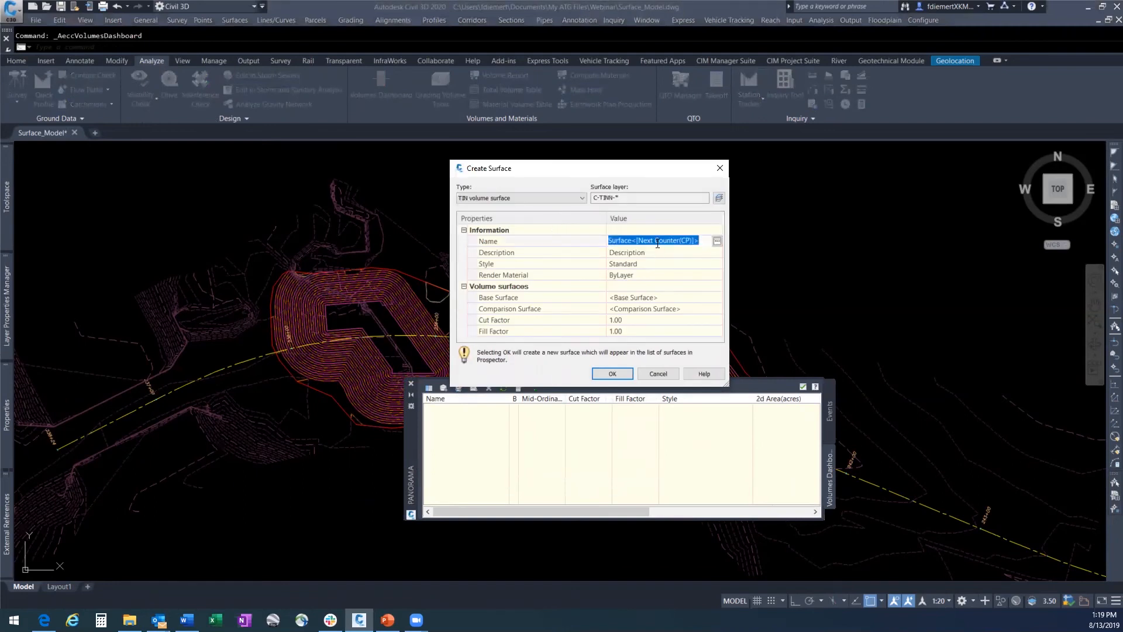
text(Abutments Volume)
key(Return)
Set the style of the Abutments Volume surface to Contours 2' and 10' (Null).
click(710, 263)
click(716, 262)
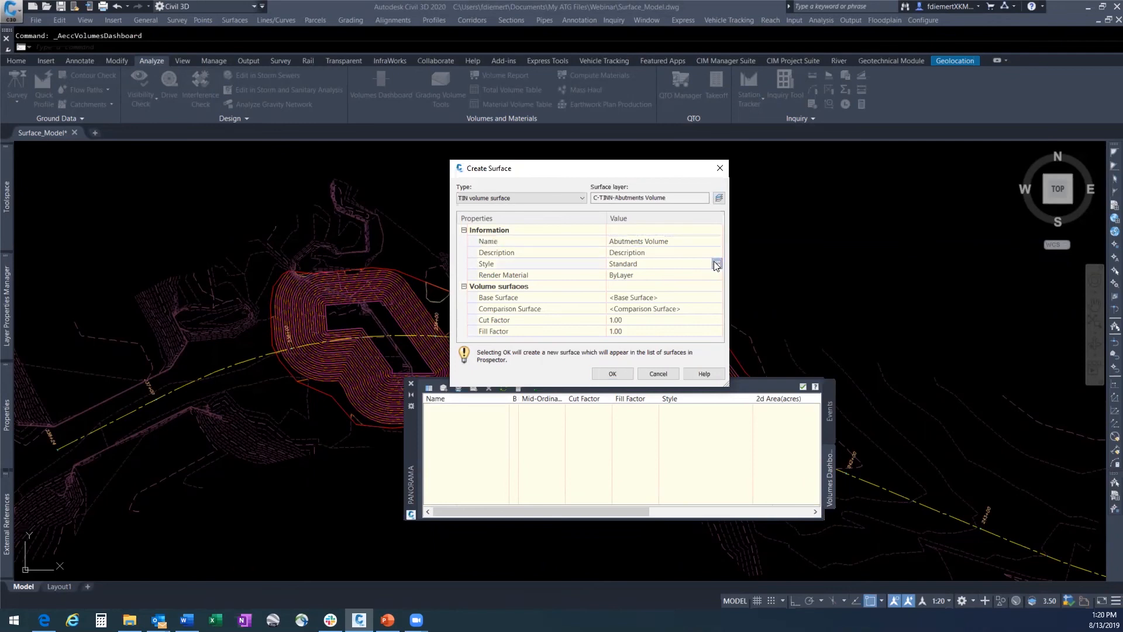
click(583, 300)
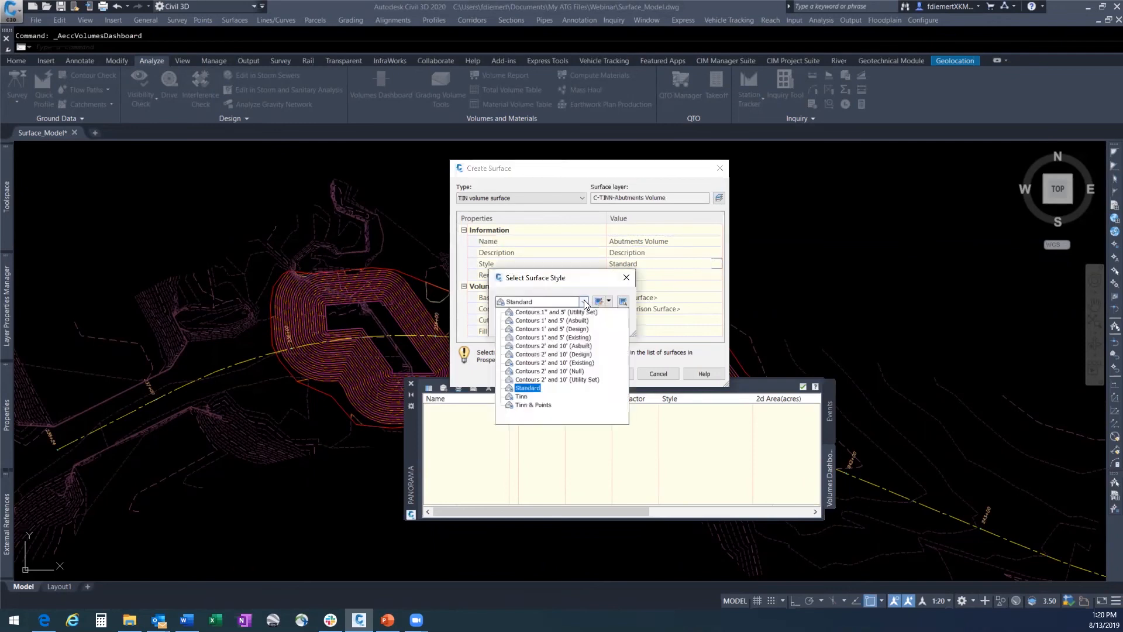
click(553, 371)
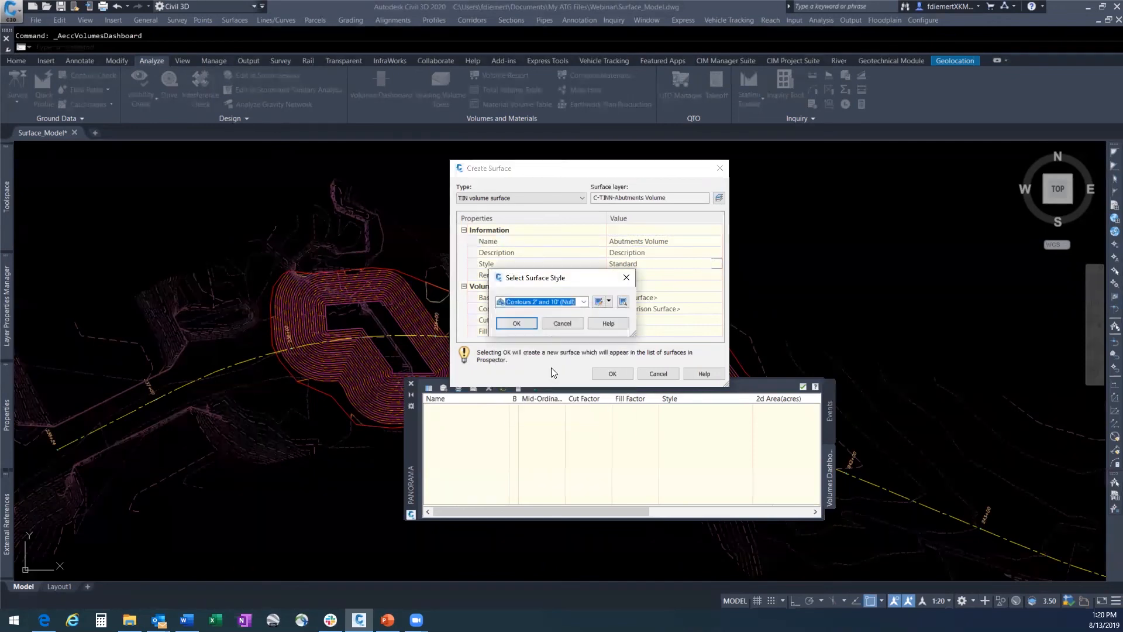
click(523, 323)
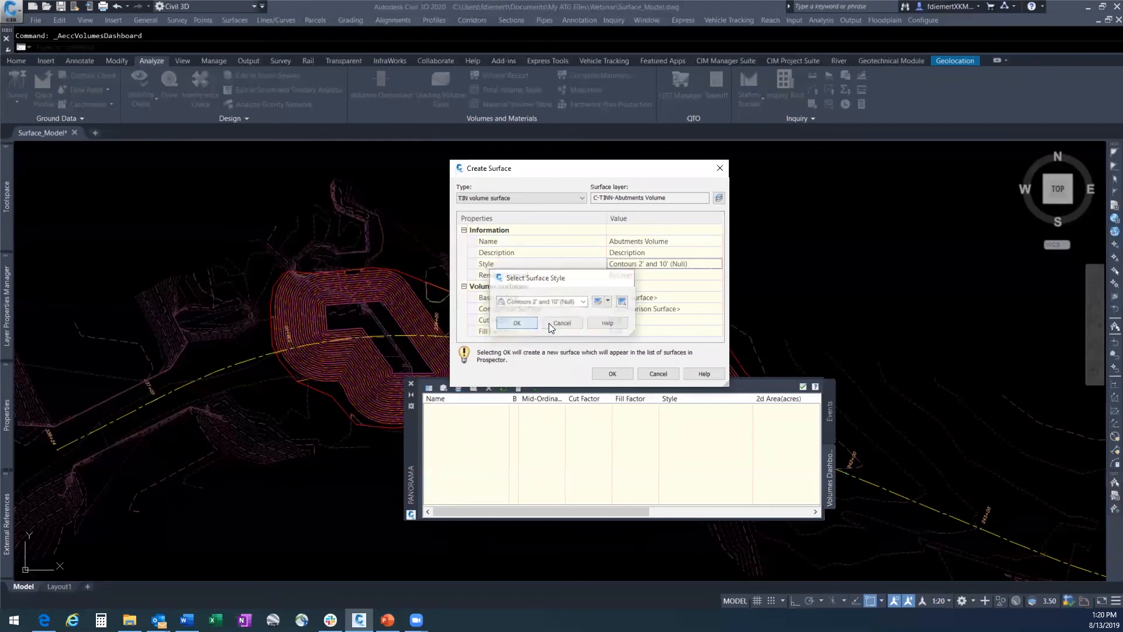
Create the Abutments Volume surface with EXISTING as base and ABUTMENTS as comparison surface, and check its cut and fill volumes.
click(683, 296)
click(716, 297)
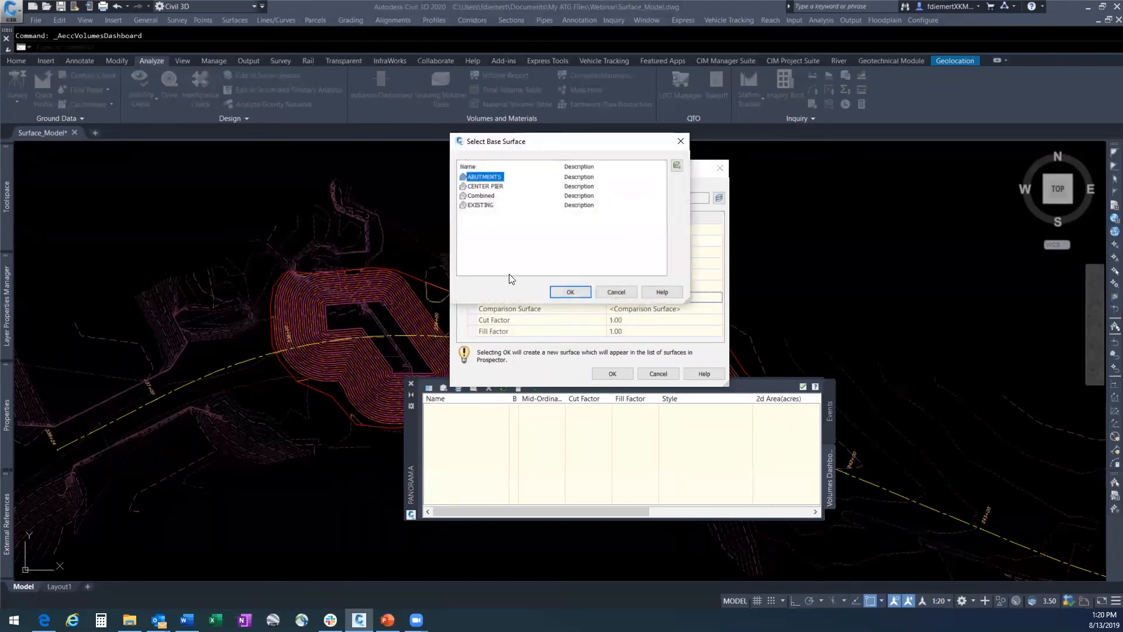
click(483, 205)
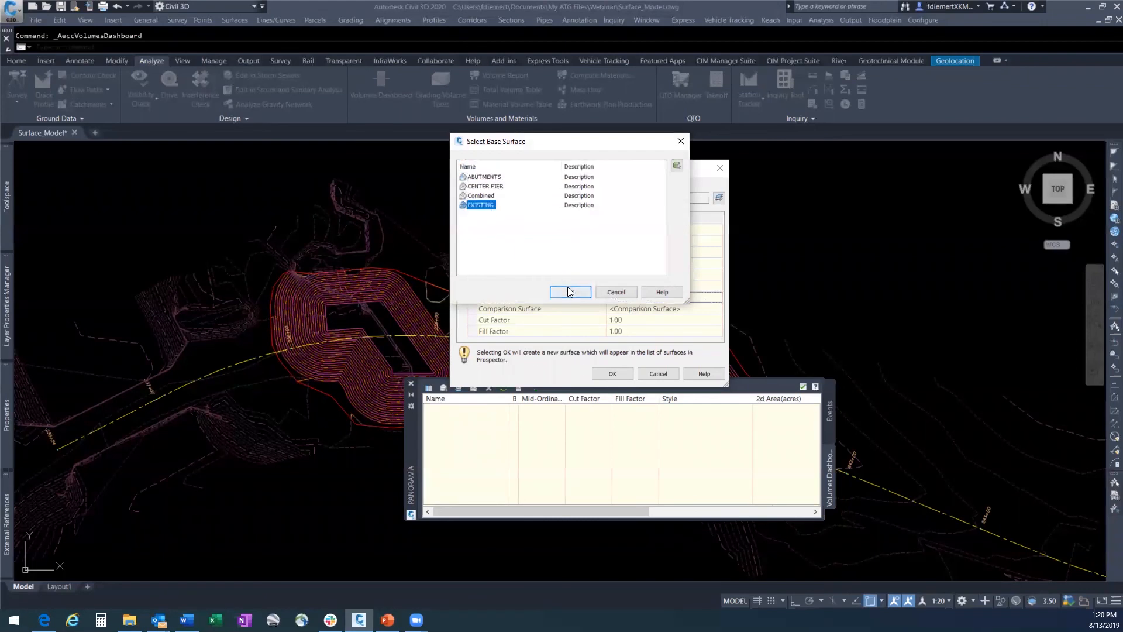
click(570, 292)
click(659, 308)
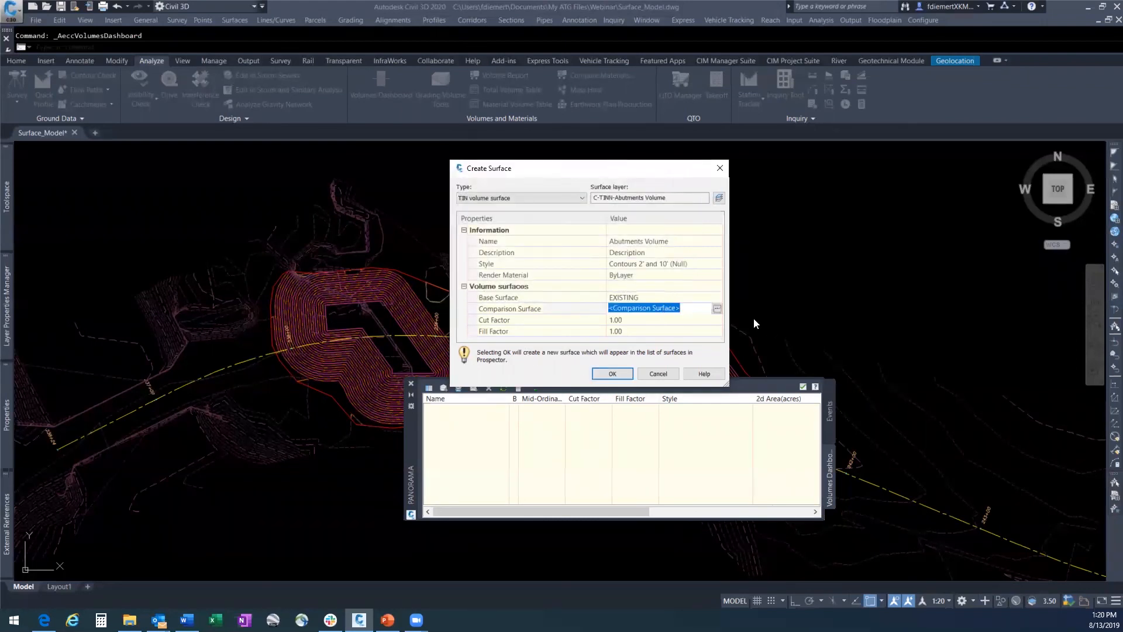
click(717, 308)
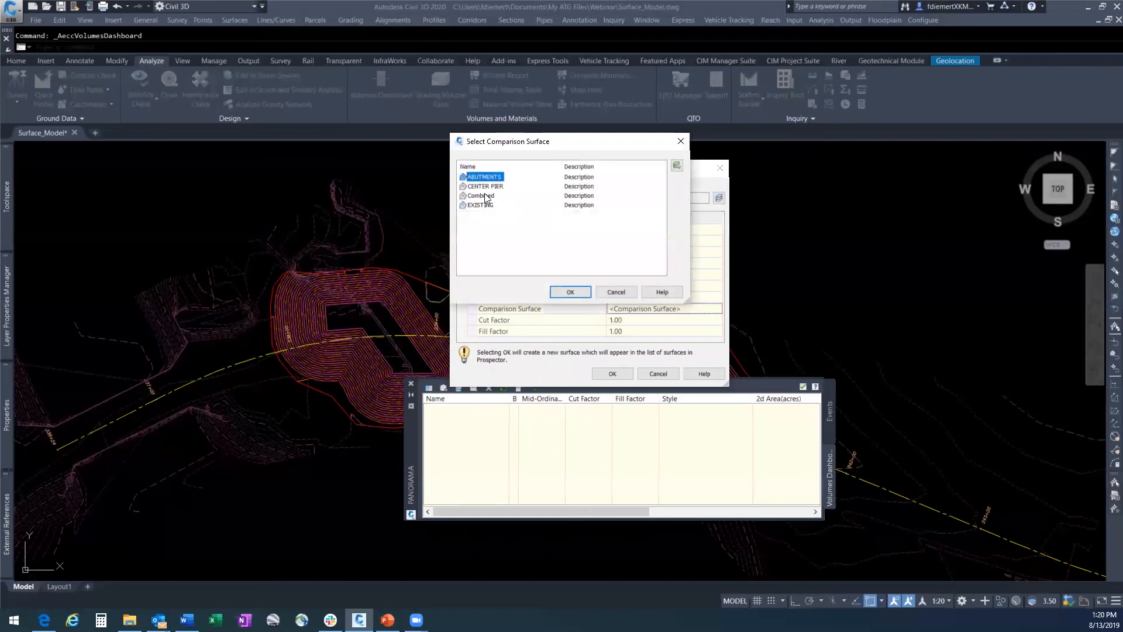
click(572, 292)
click(609, 374)
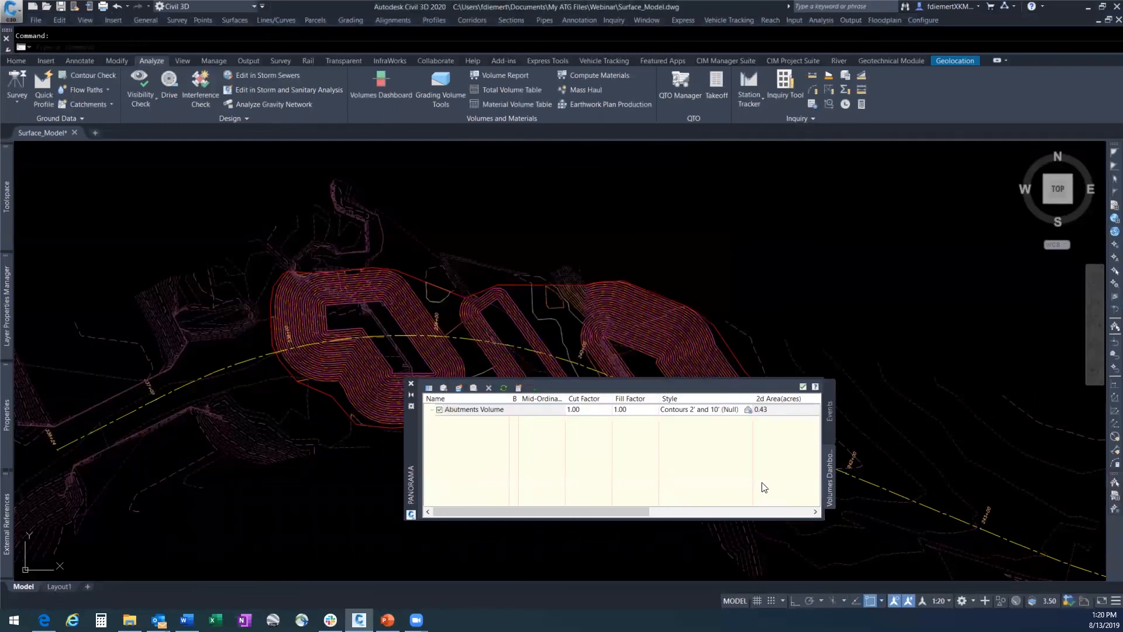
drag(641, 513, 809, 514)
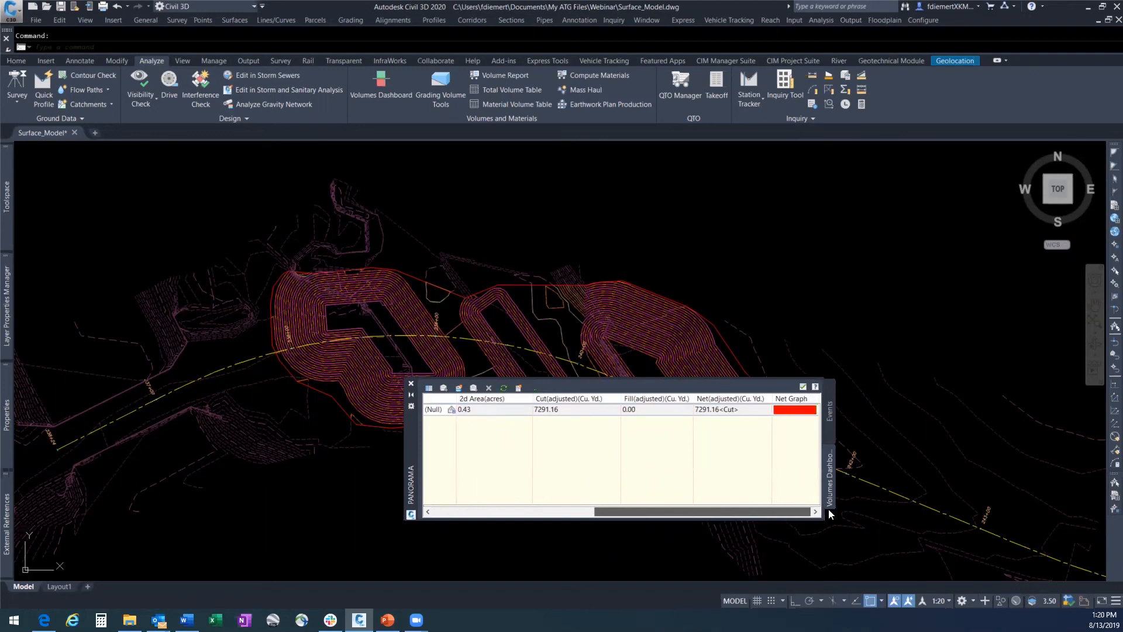
drag(807, 511, 626, 498)
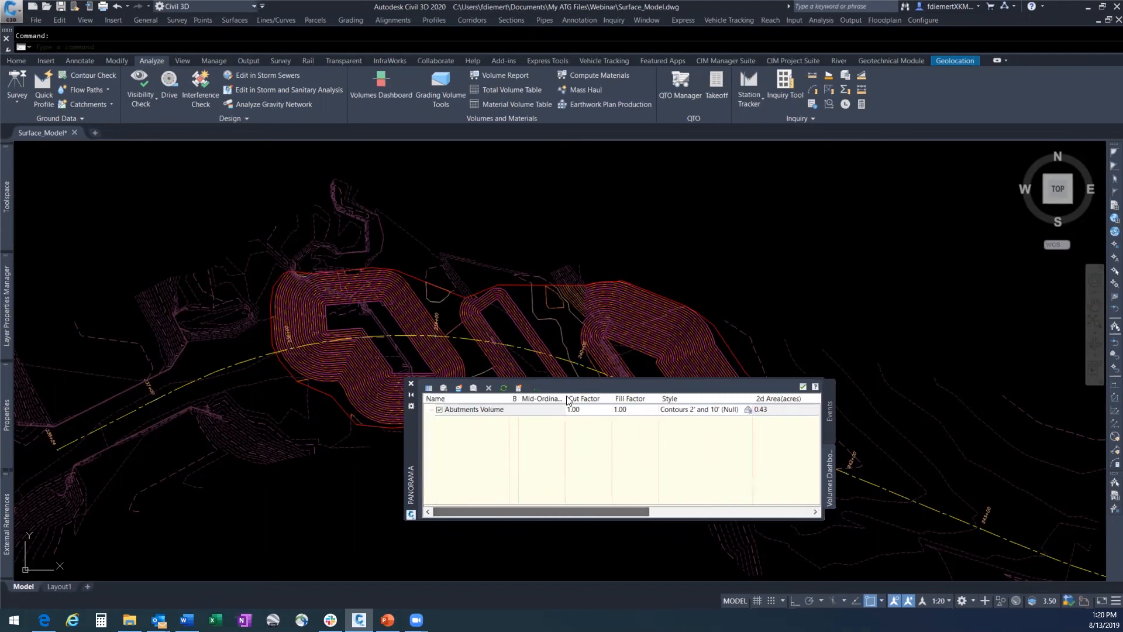
Start another TIN volume surface from the Volumes Dashboard and name it Pier Volume.
click(459, 388)
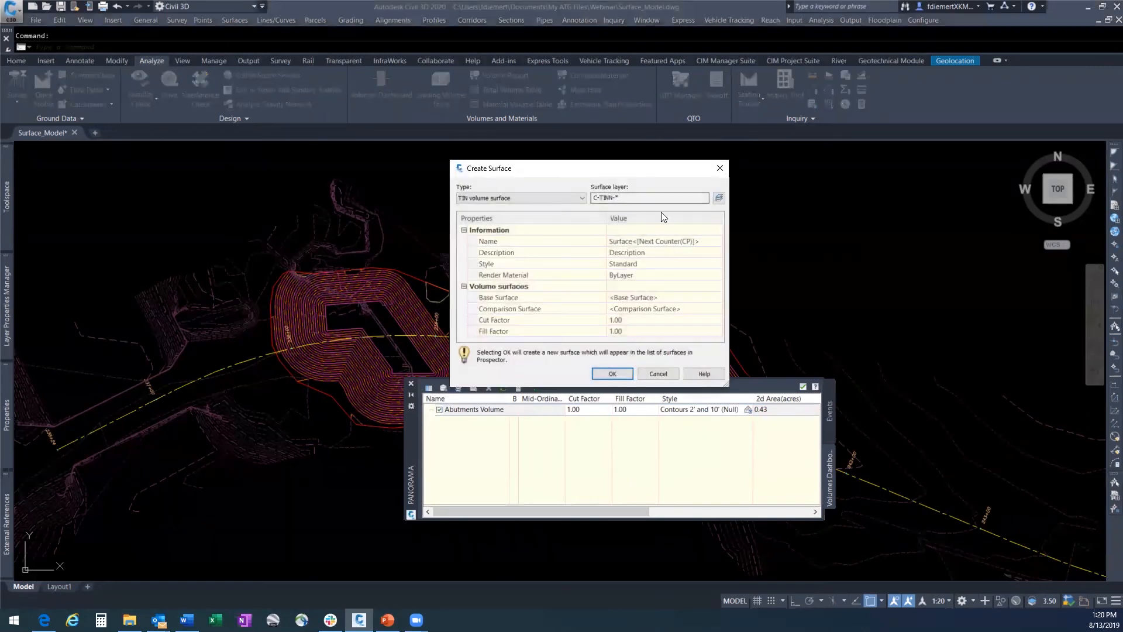
click(672, 242)
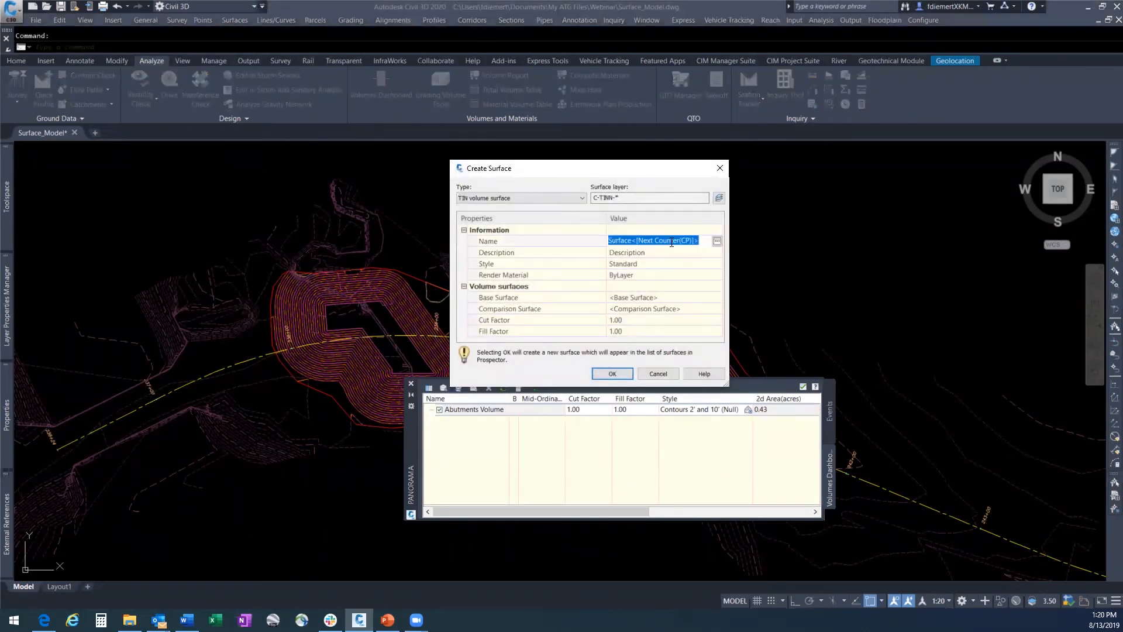
text(Pier Volume)
Set the style of the Pier Volume surface to Contours 2' and 10' (Null).
click(673, 264)
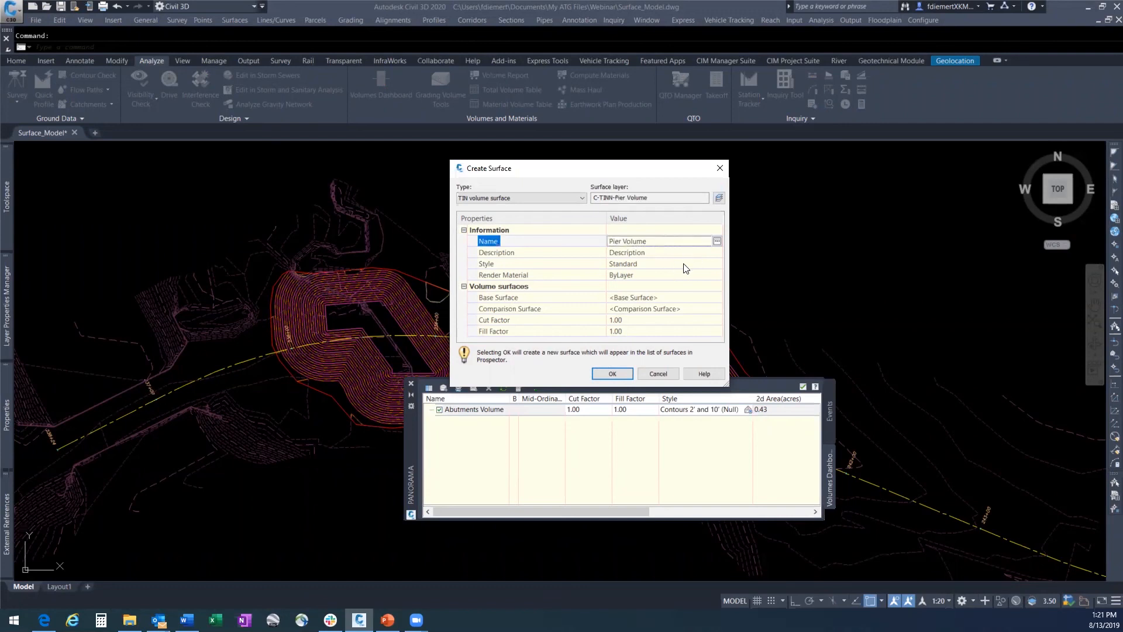
click(716, 263)
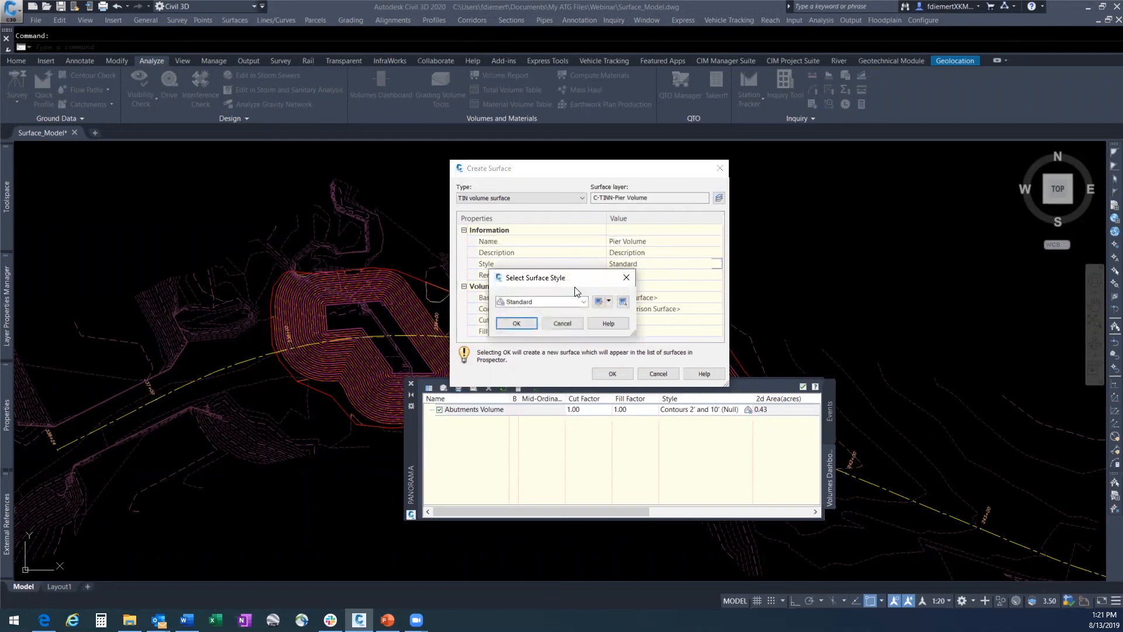
click(584, 301)
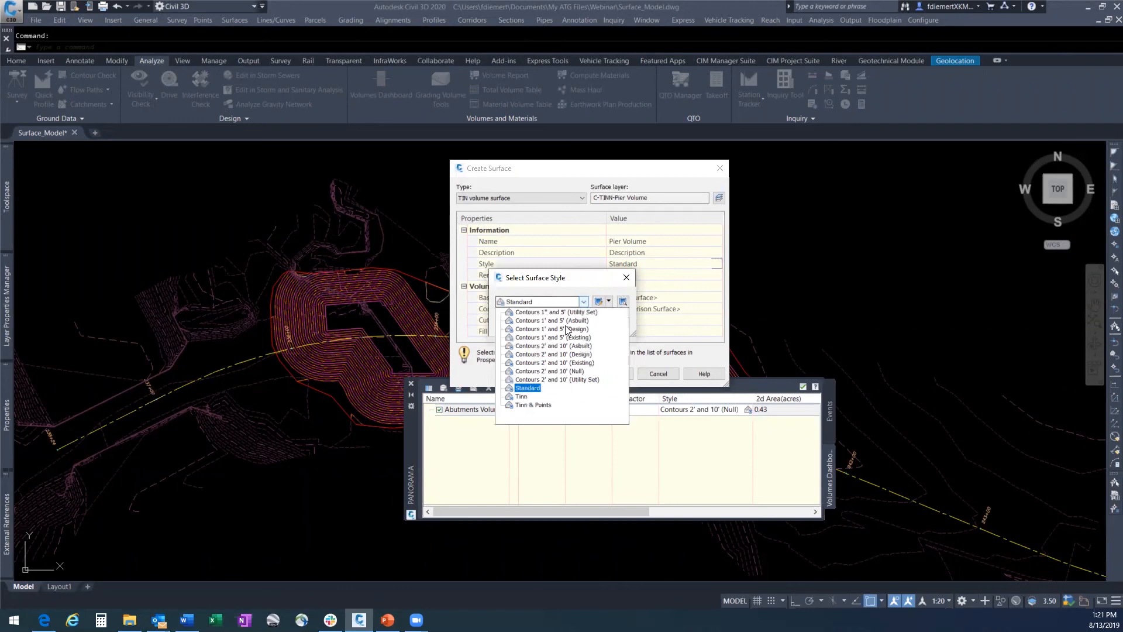
click(559, 359)
click(530, 325)
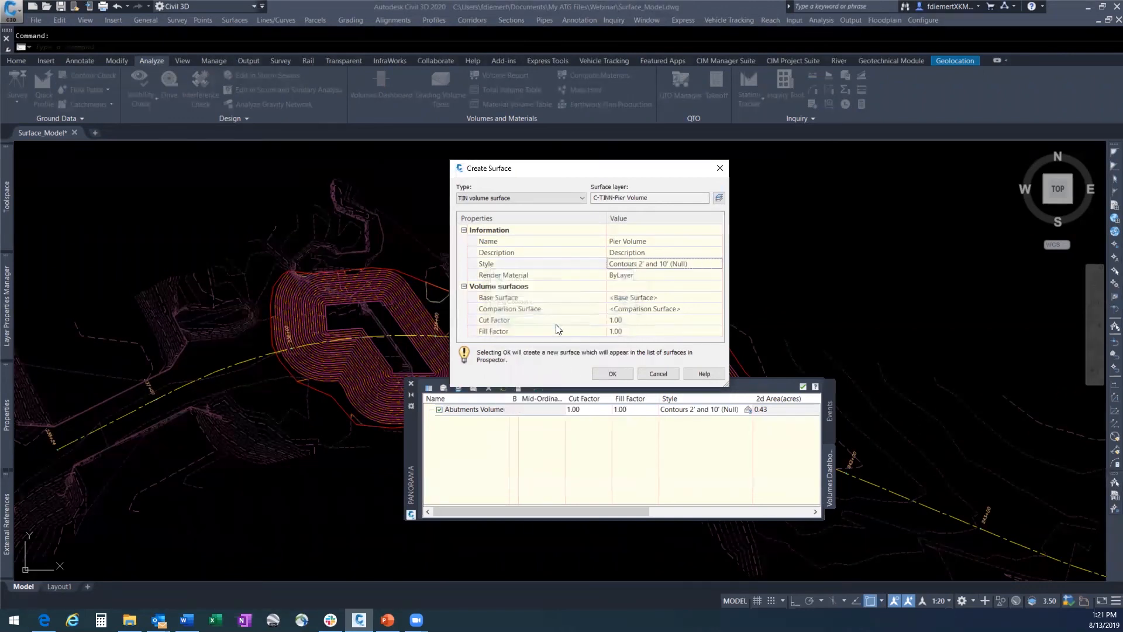
Create the Pier Volume surface with EXISTING as base and CENTER PIER as comparison surface, and check its cut and fill volumes.
click(665, 298)
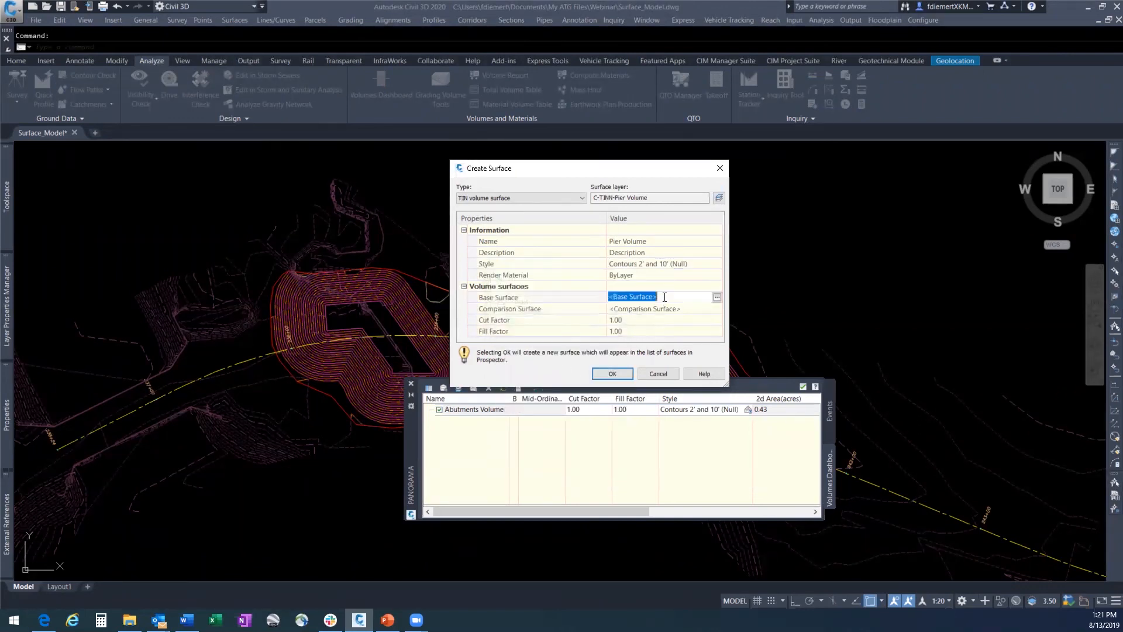
click(716, 298)
click(483, 206)
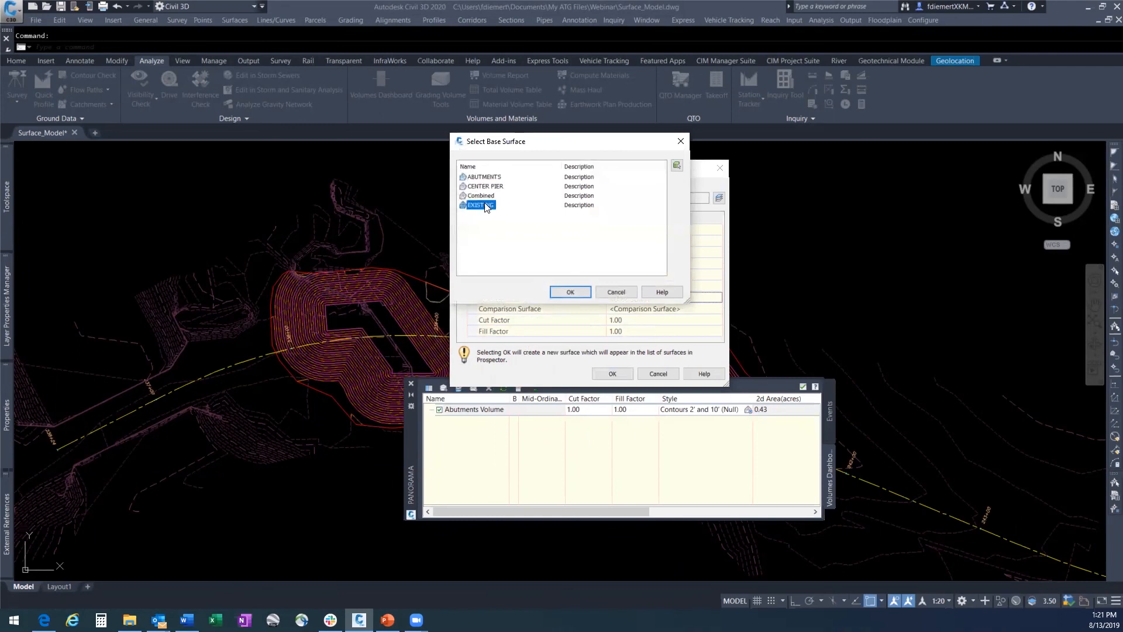
click(572, 292)
click(693, 308)
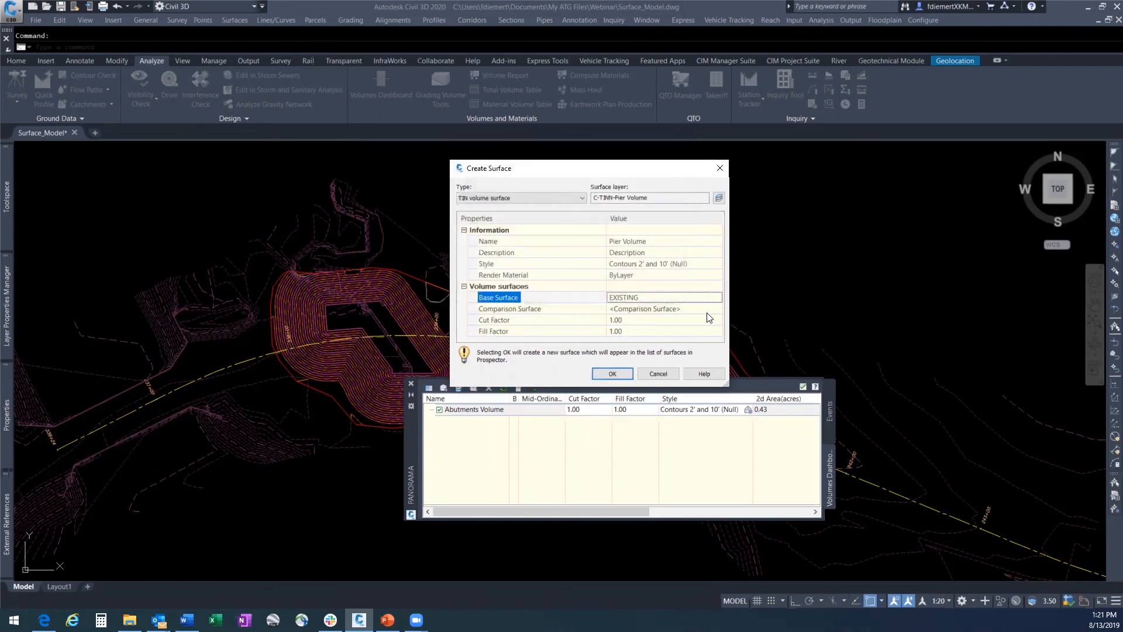
click(716, 309)
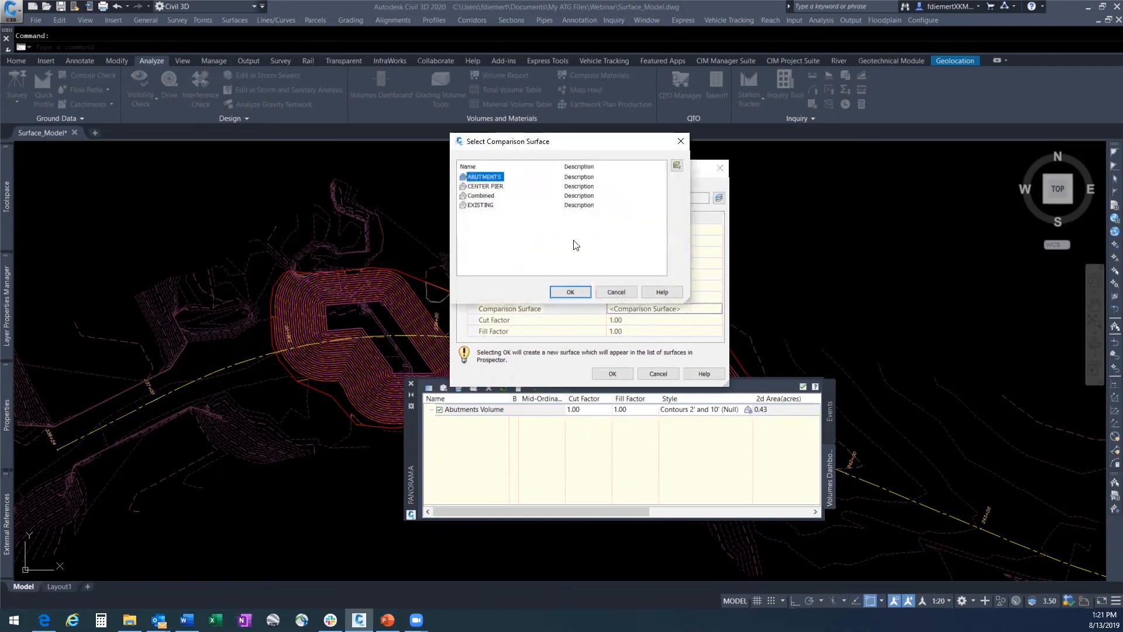
click(486, 187)
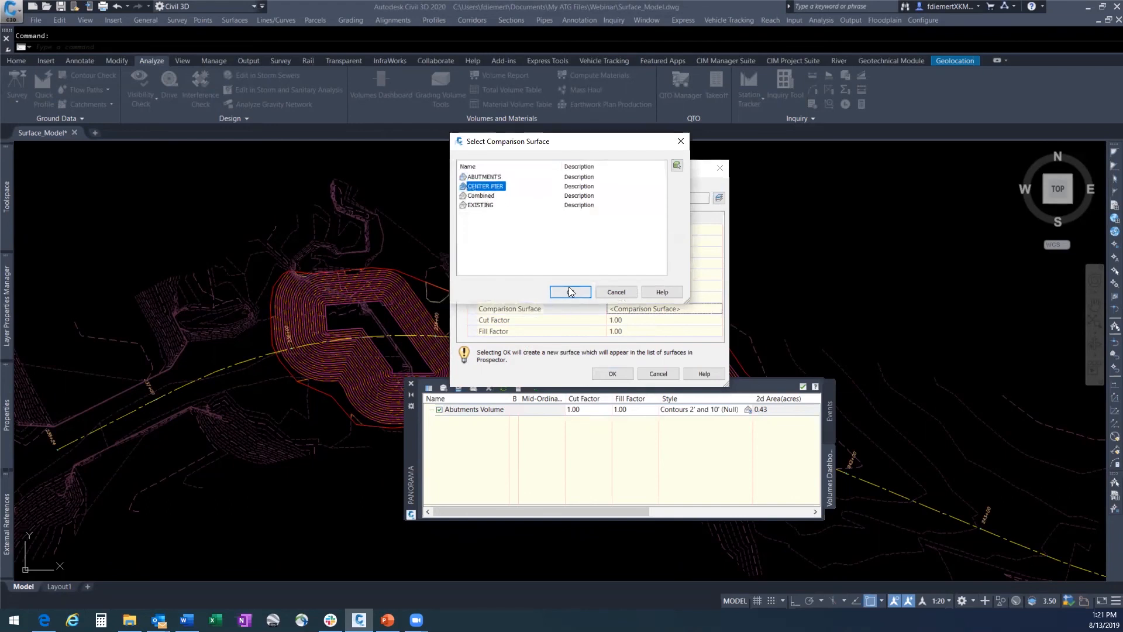
click(571, 292)
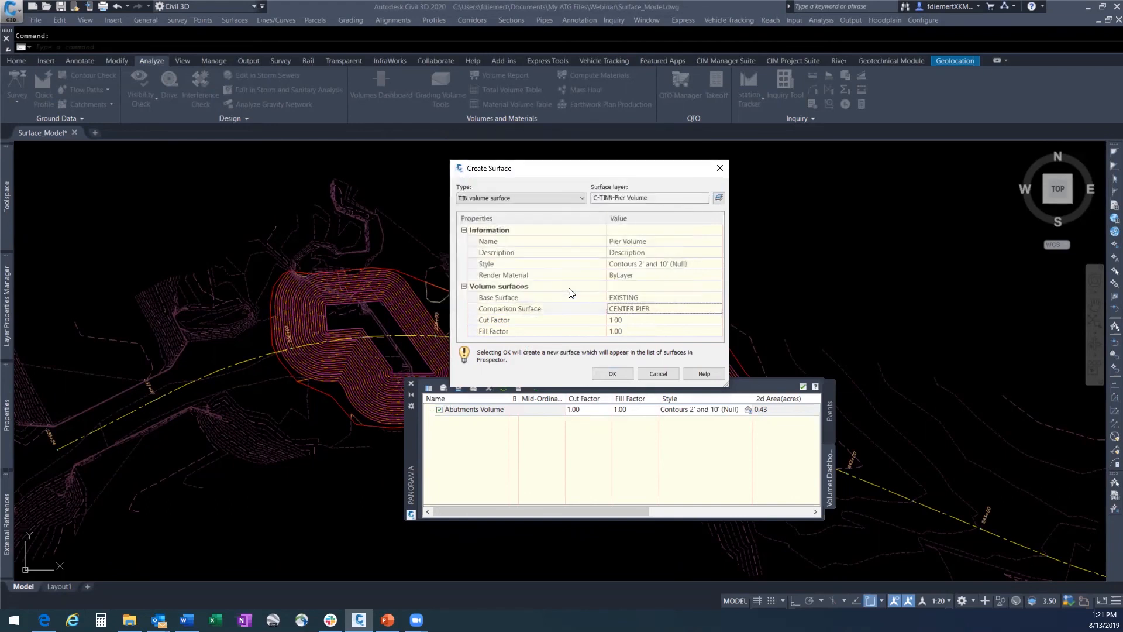
click(612, 374)
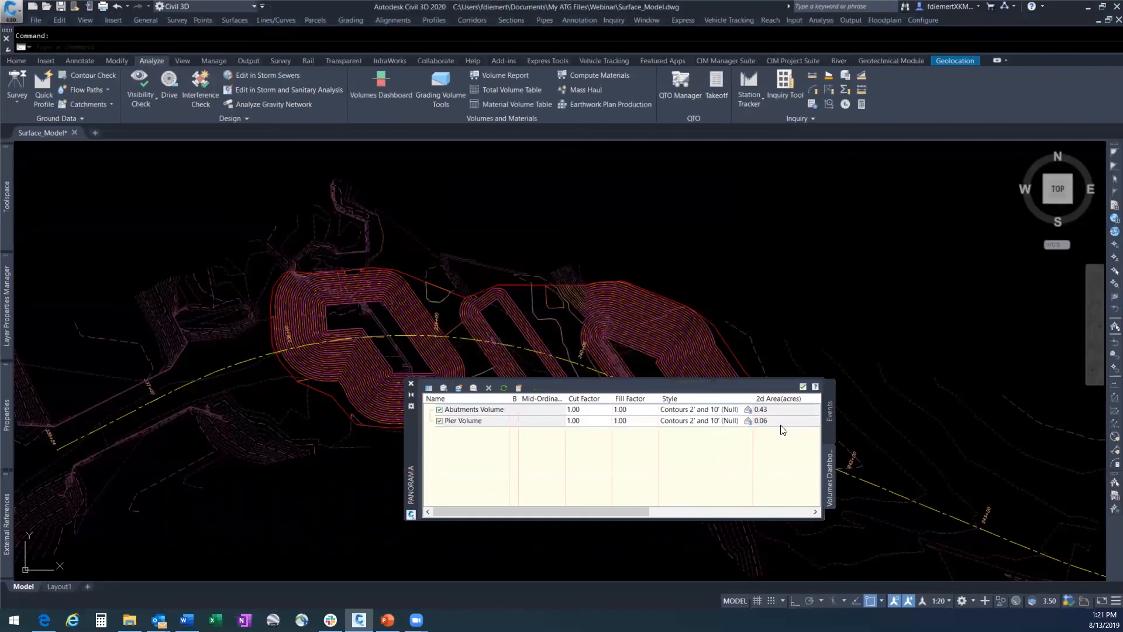
drag(646, 513, 599, 525)
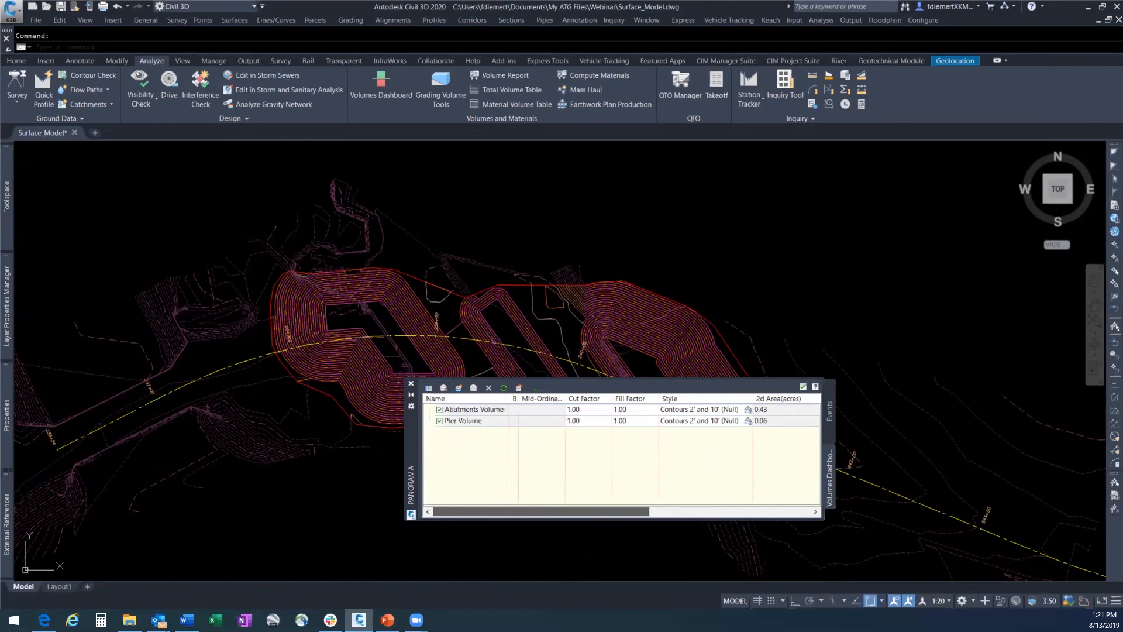
Generate the Cut/Fill Report for both volume surfaces, review it in a maximized window and close it.
click(517, 388)
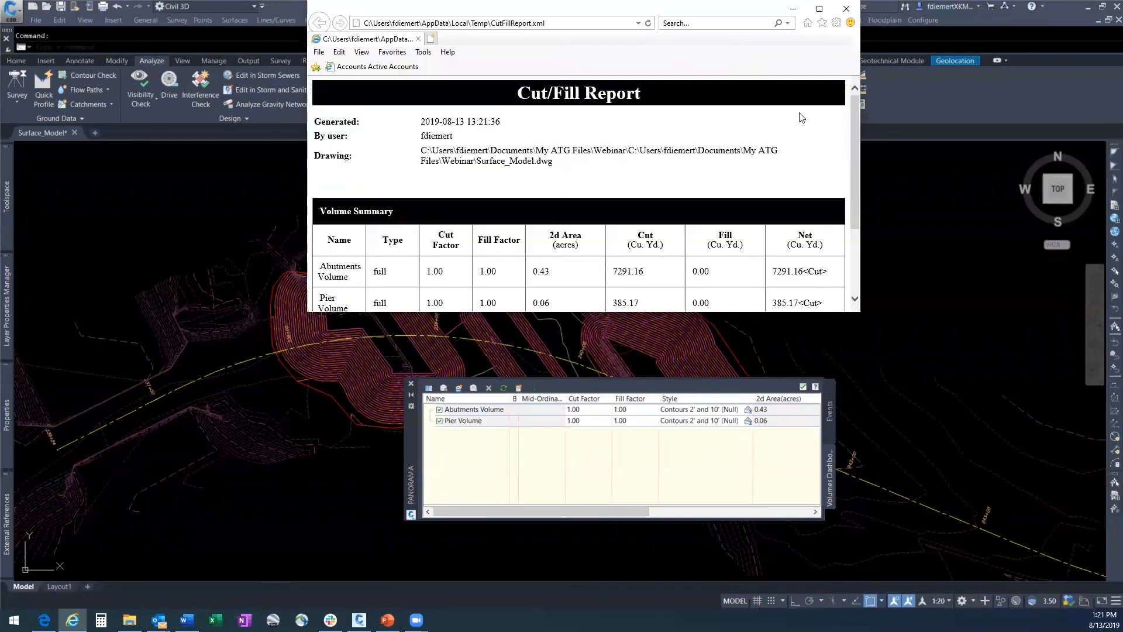
click(819, 8)
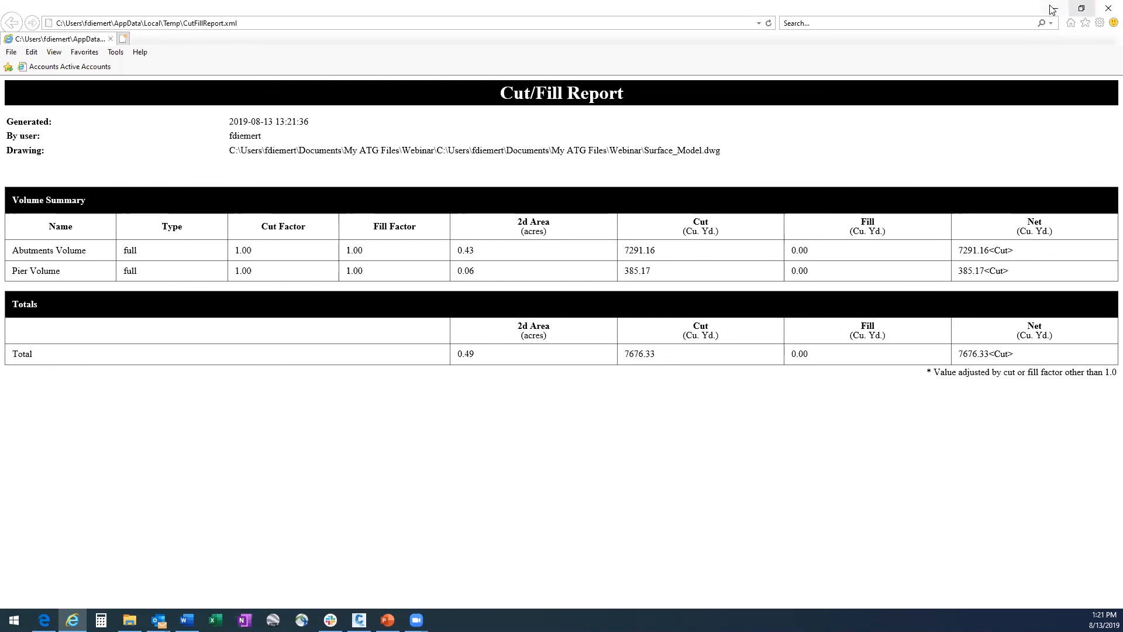
click(1109, 9)
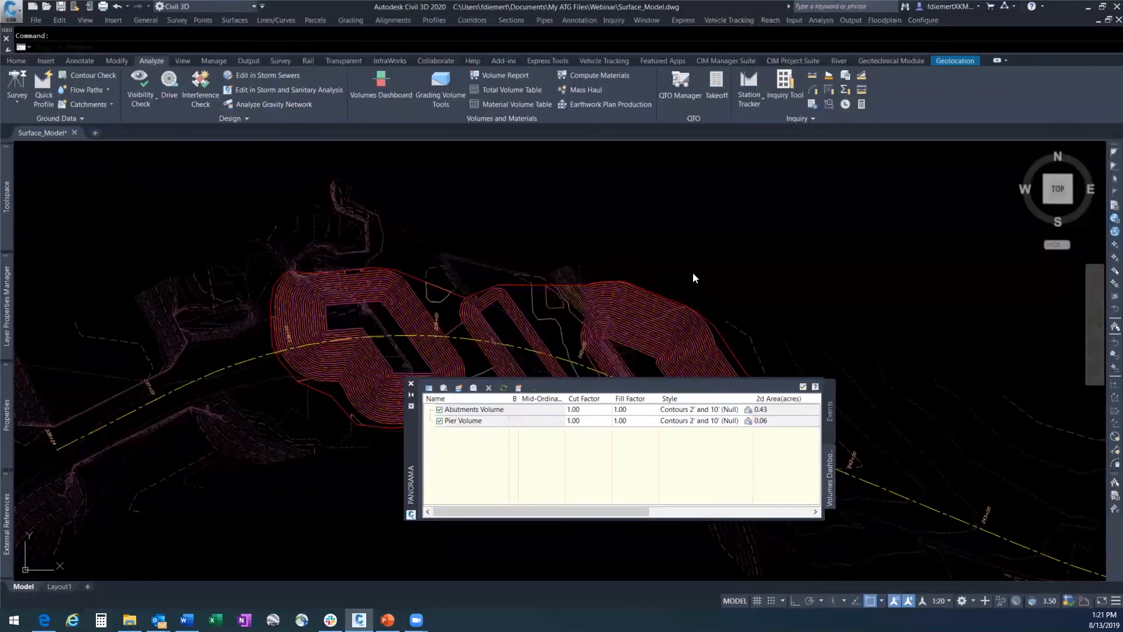
Insert the Cut/Fill Summary into an empty area of the drawing, and close the Volumes Dashboard to inspect the table.
click(532, 388)
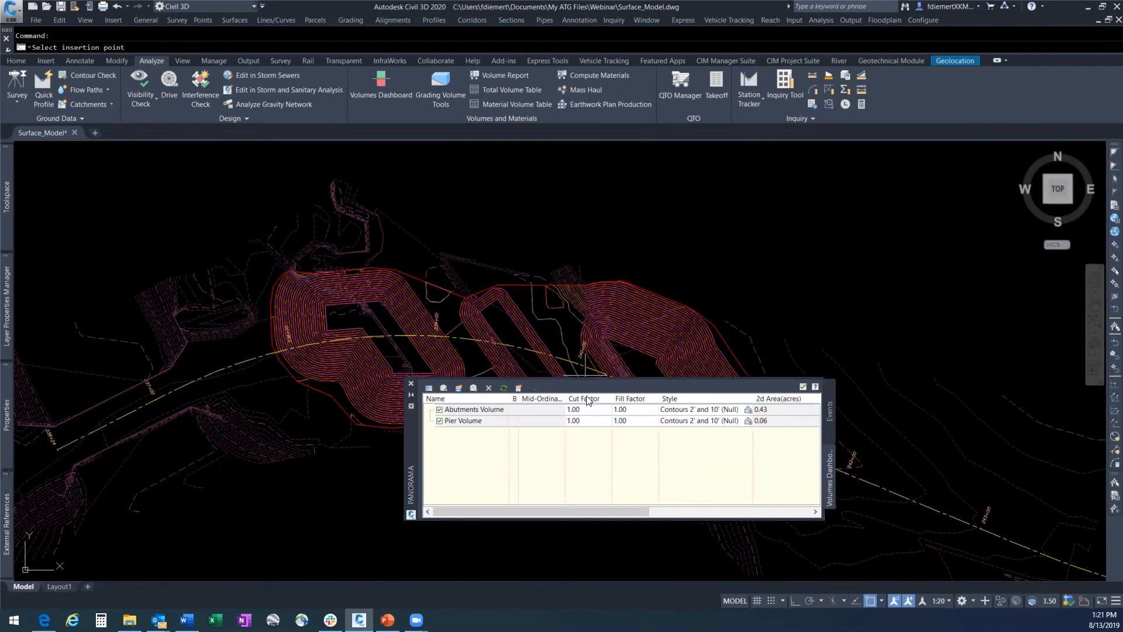
click(802, 231)
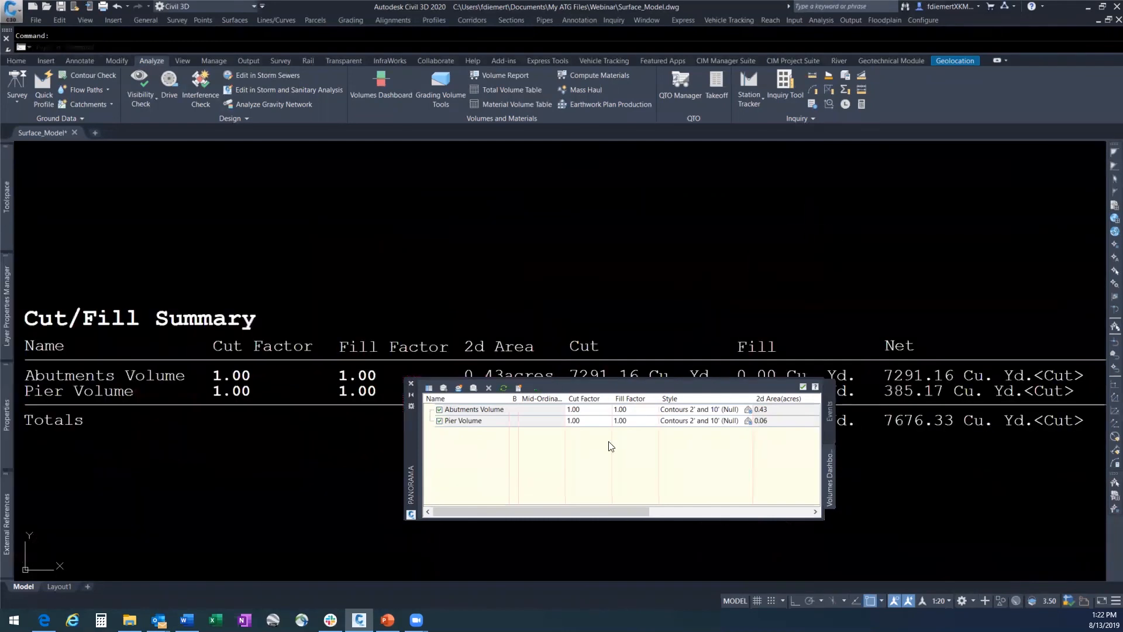
click(411, 385)
scroll(611, 351, down, 4)
scroll(498, 341, up, 4)
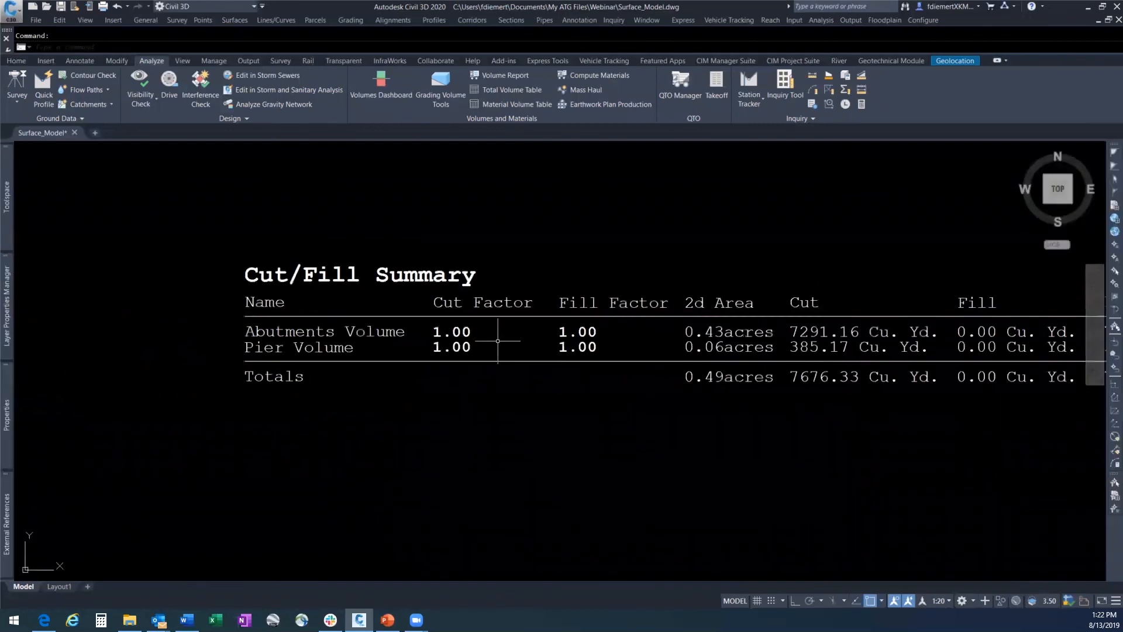
scroll(356, 389, down, 3)
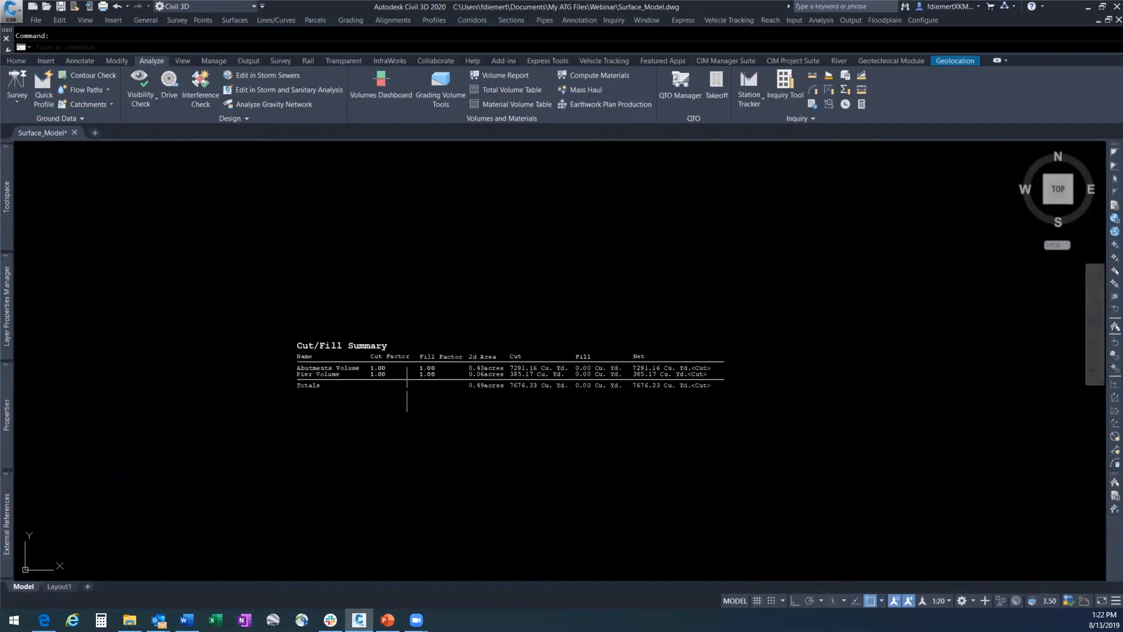
scroll(406, 384, up, 3)
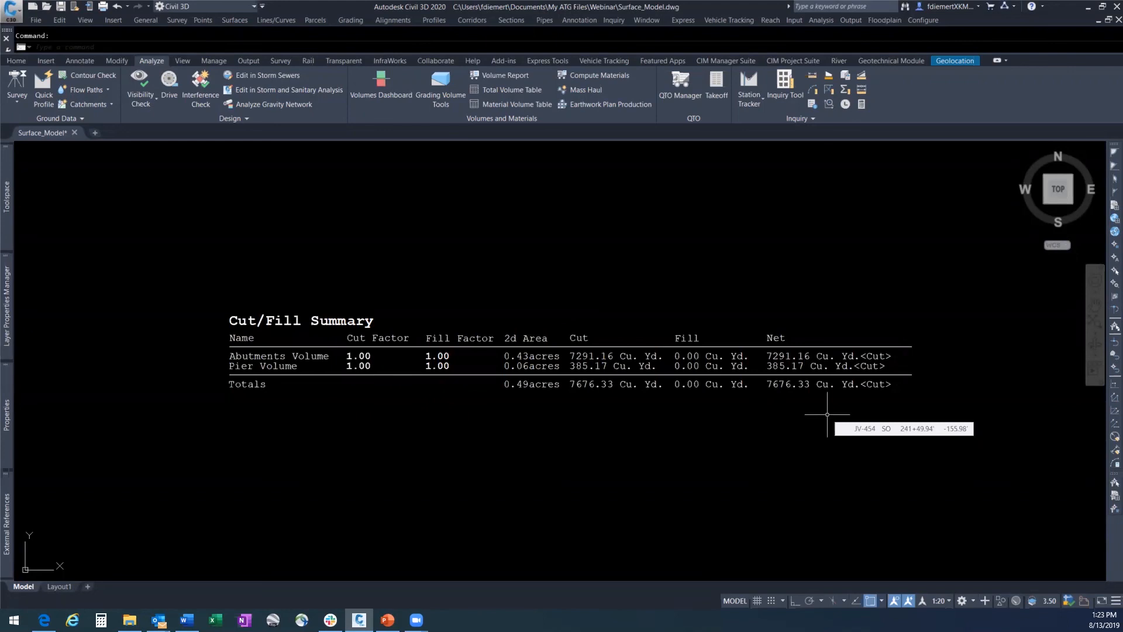
Switch to the PowerPoint presentation.
key(alt+Tab)
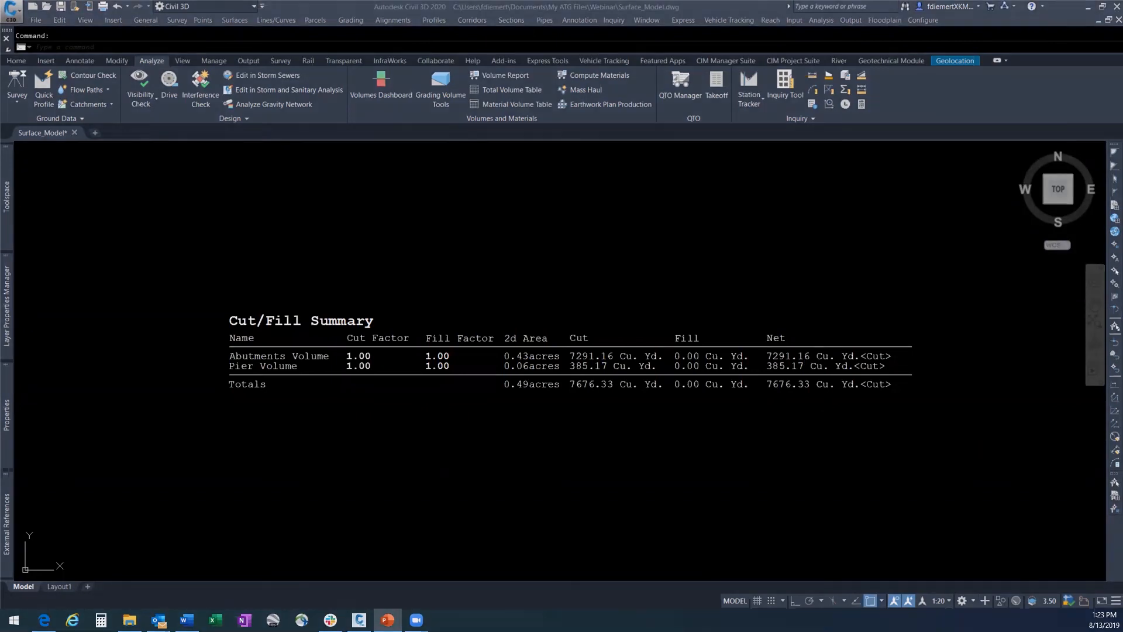